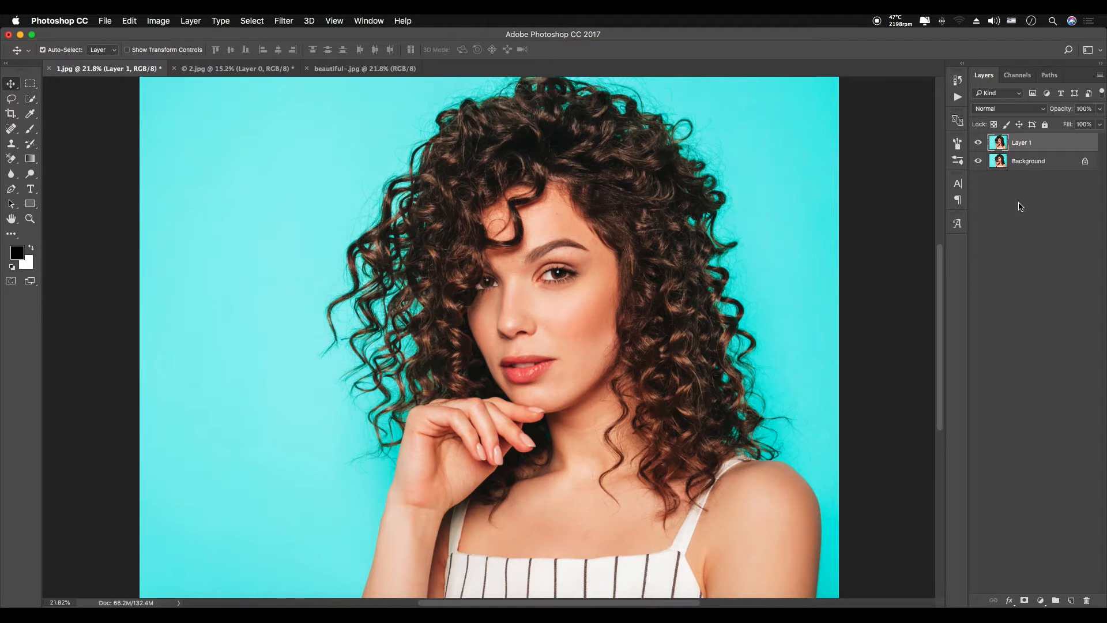
# Hide the Background layer and make Layer 1 the active layer
pyautogui.click(1030, 163)
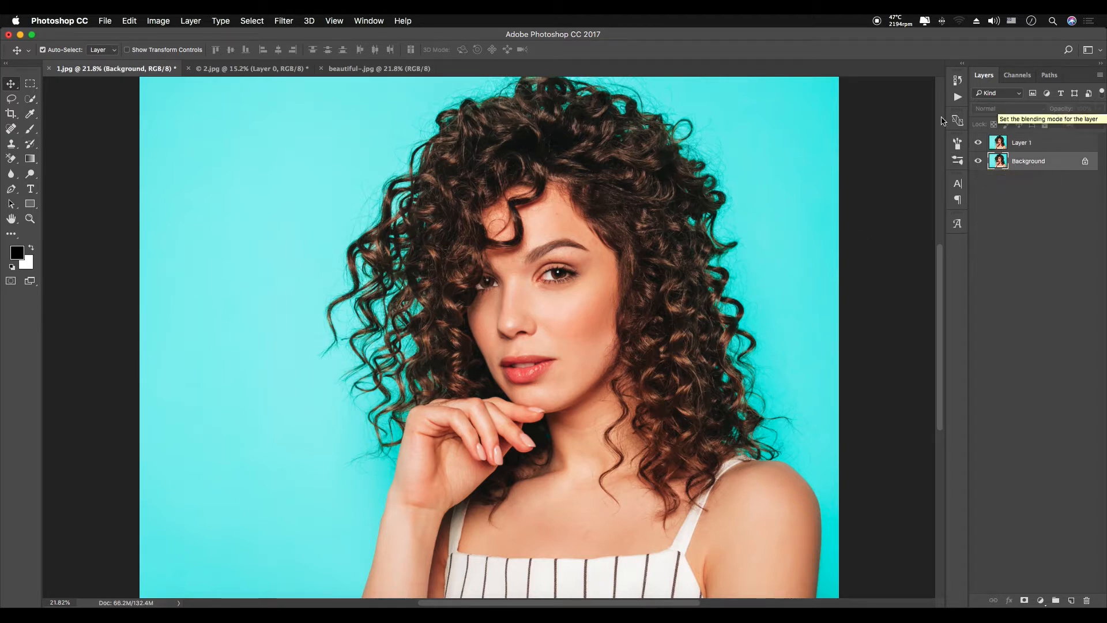
pyautogui.click(979, 162)
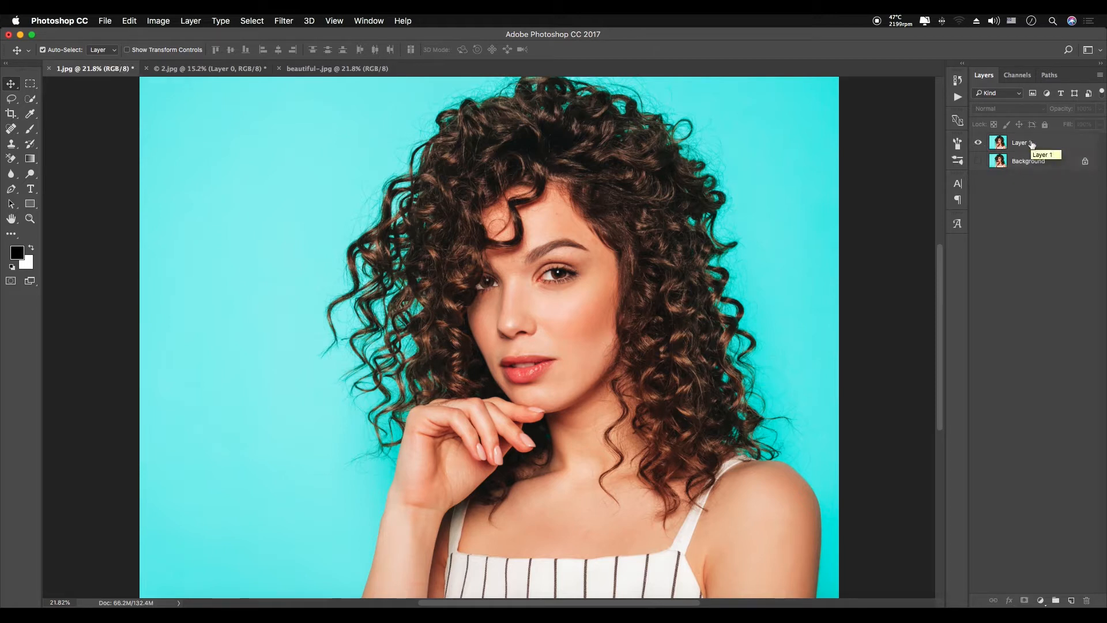
pyautogui.click(1032, 144)
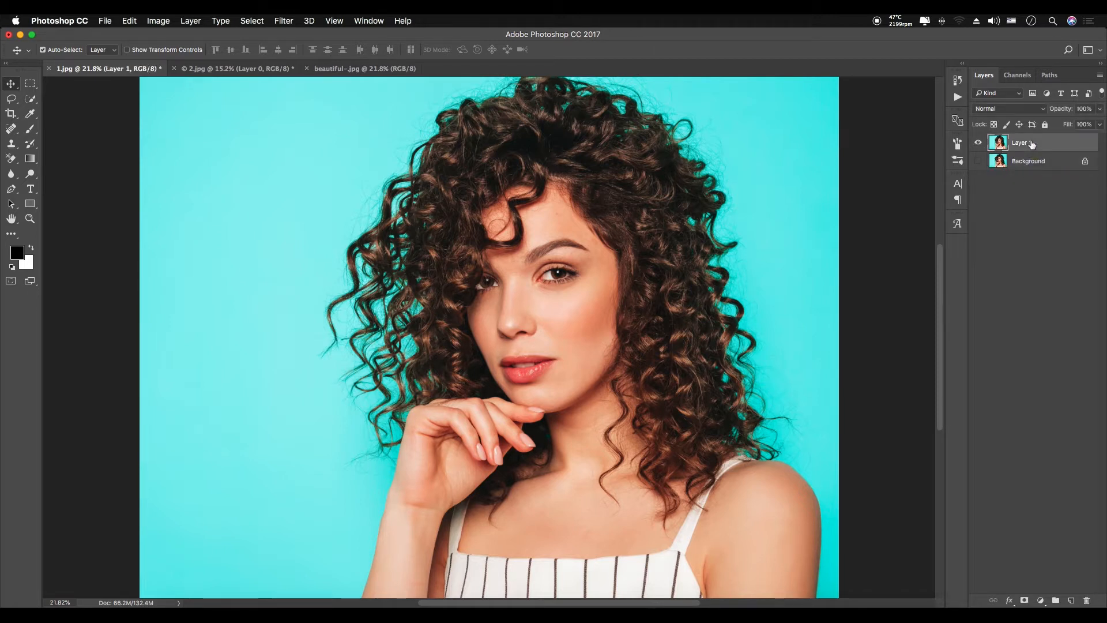
# Start a Color Range selection on Layer 1 and sample the cyan backdrop beside the woman
pyautogui.click(257, 20)
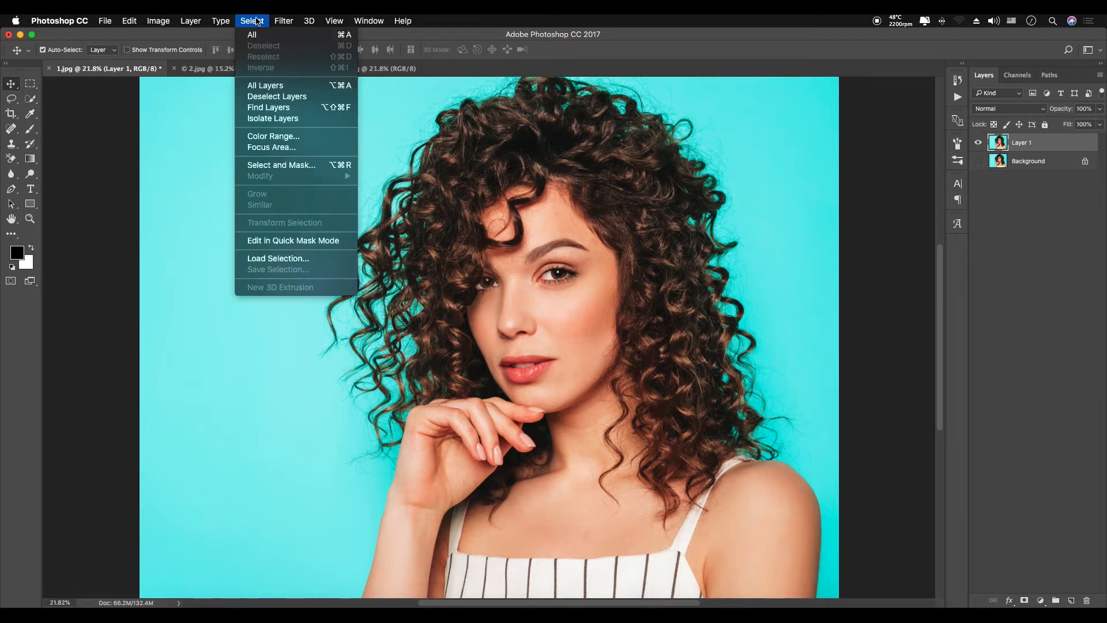
pyautogui.click(299, 137)
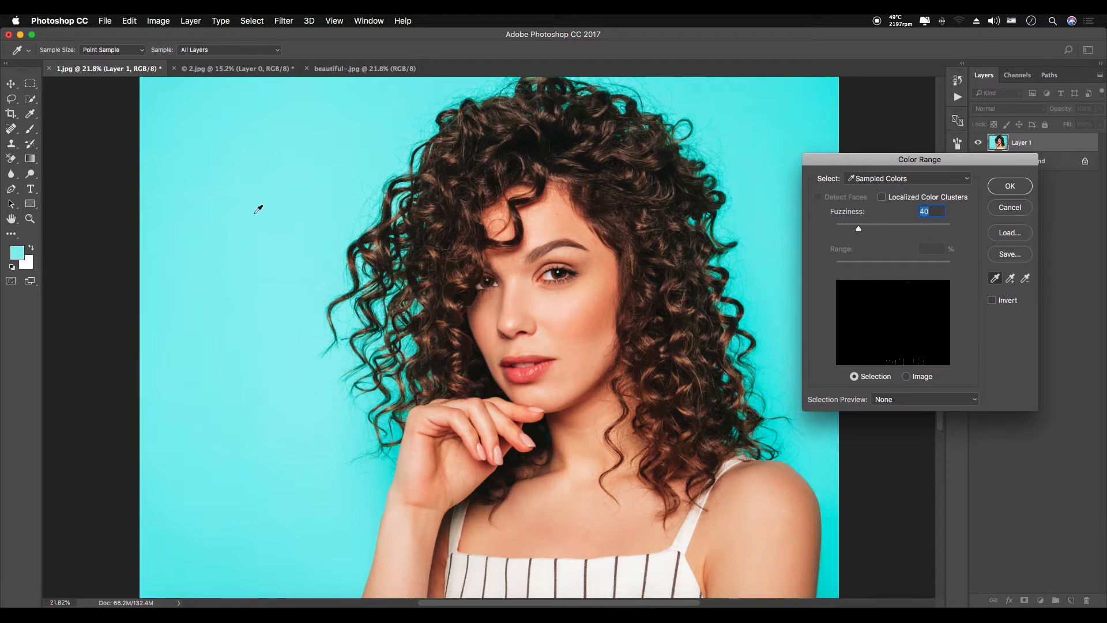
pyautogui.click(253, 390)
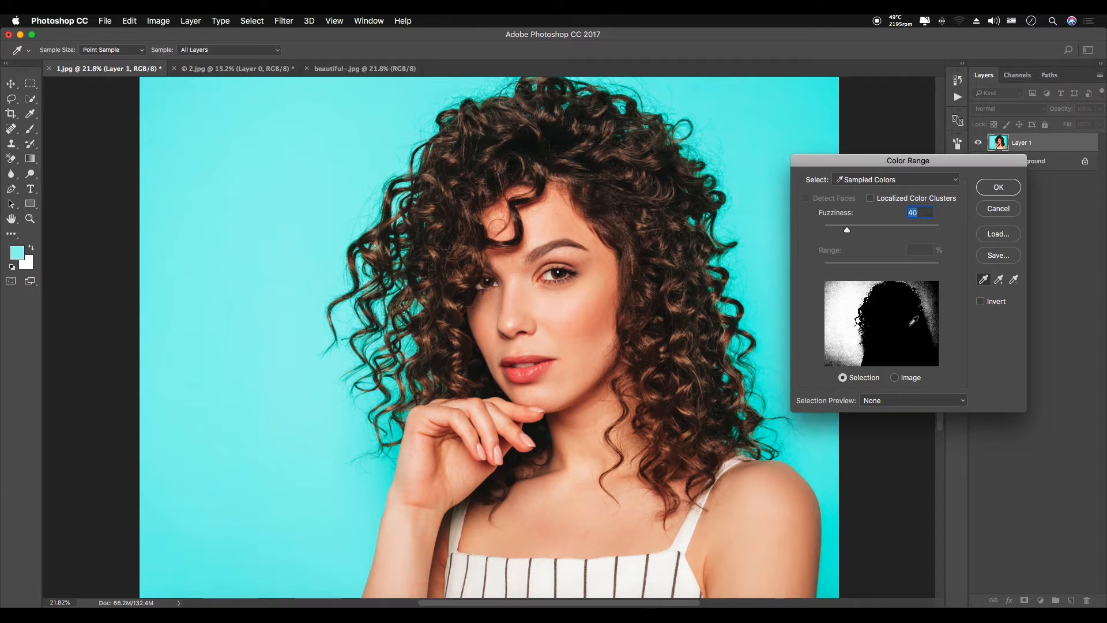
pyautogui.moveTo(816, 165); pyautogui.dragTo(842, 162)
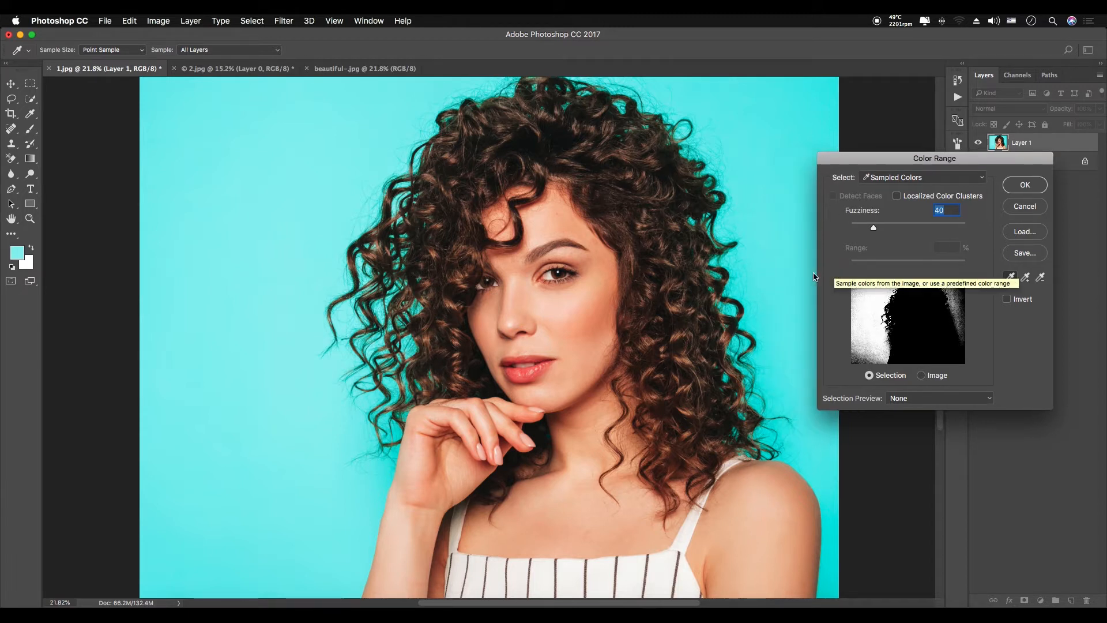
pyautogui.click(786, 316)
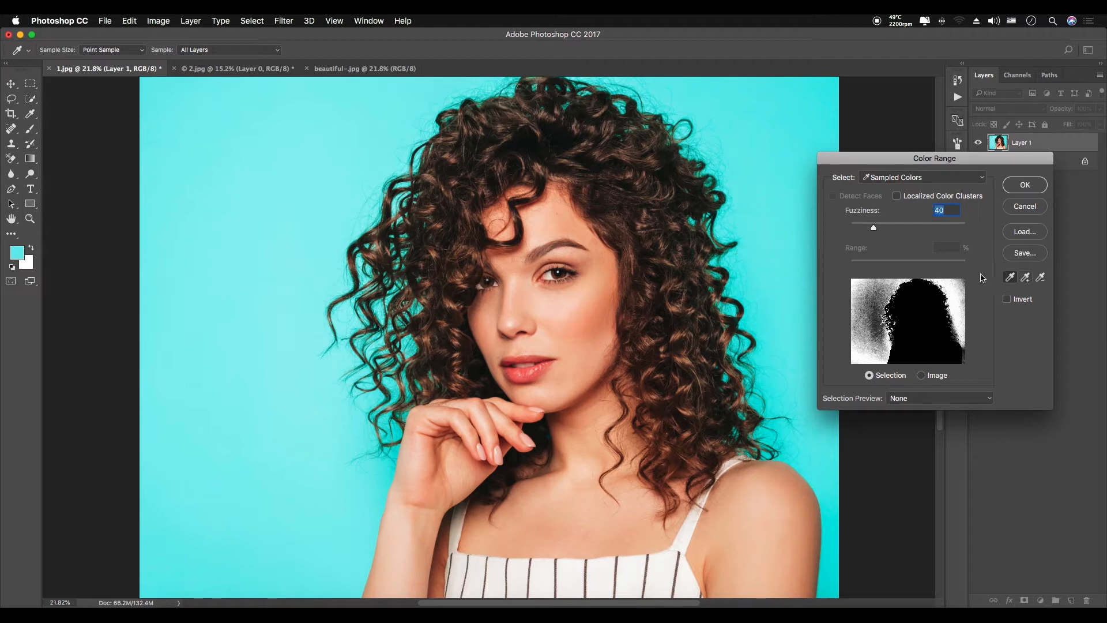
# Add the remaining cyan backdrop shades to the Color Range sample at fuzziness 40 and apply the selection
pyautogui.click(1025, 281)
pyautogui.click(225, 343)
pyautogui.click(252, 337)
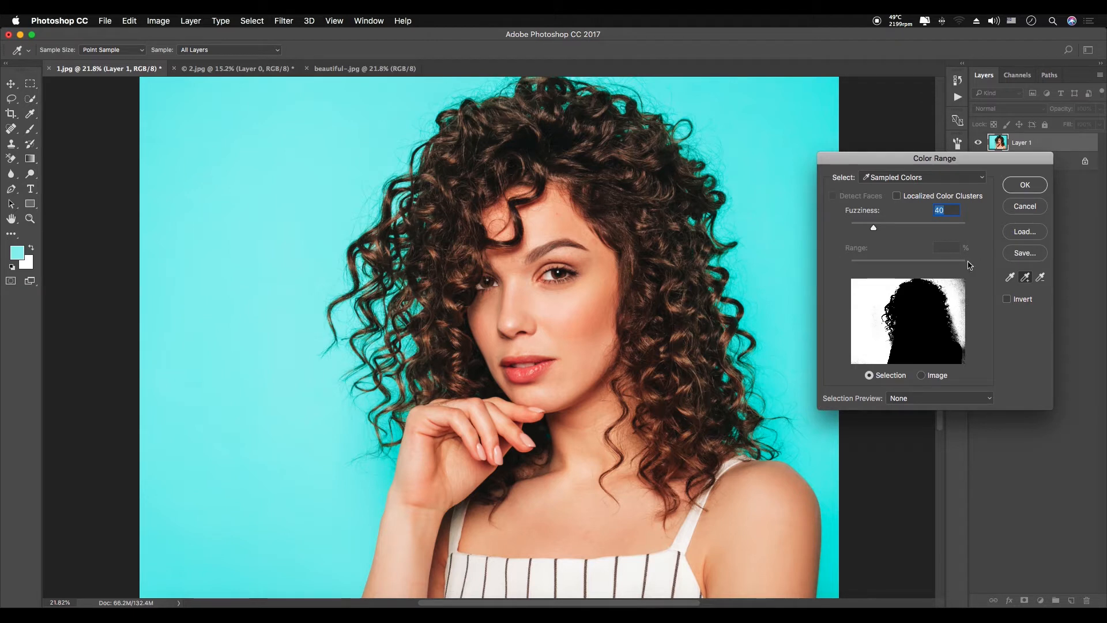
pyautogui.click(829, 101)
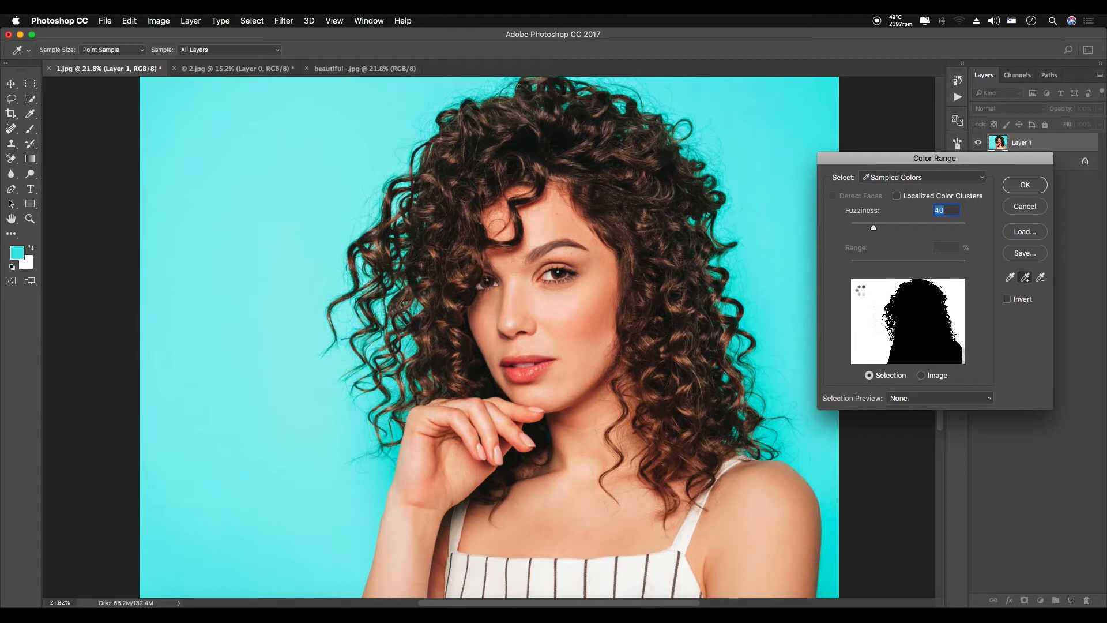
pyautogui.click(1027, 186)
# Invert the selection to the woman and add it as a layer mask on Layer 1
pyautogui.moveTo(600, 580)
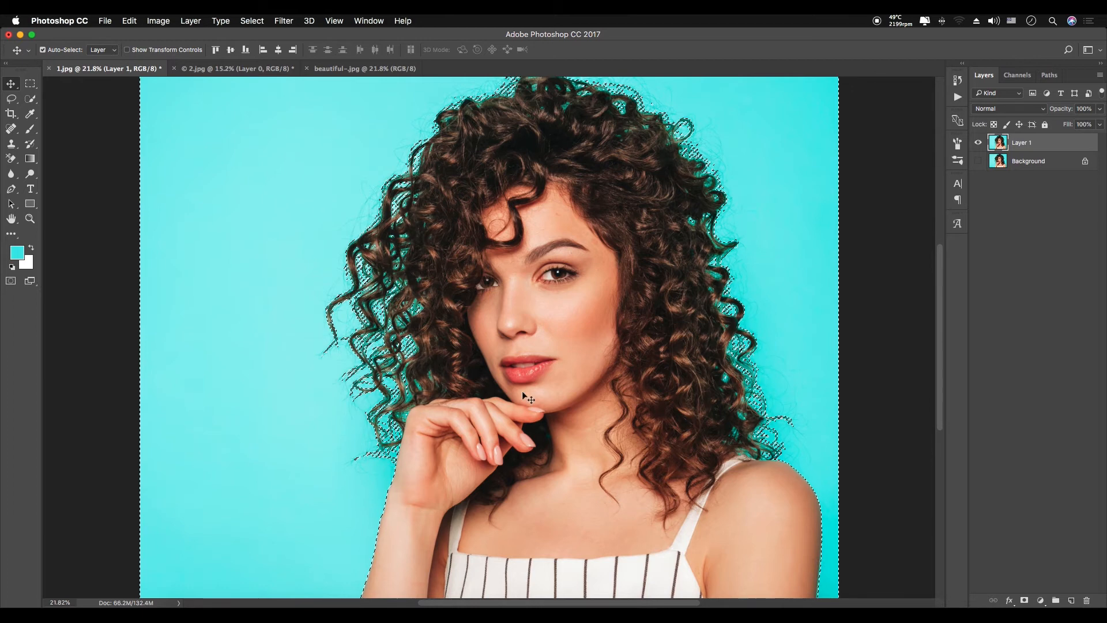
pyautogui.click(253, 21)
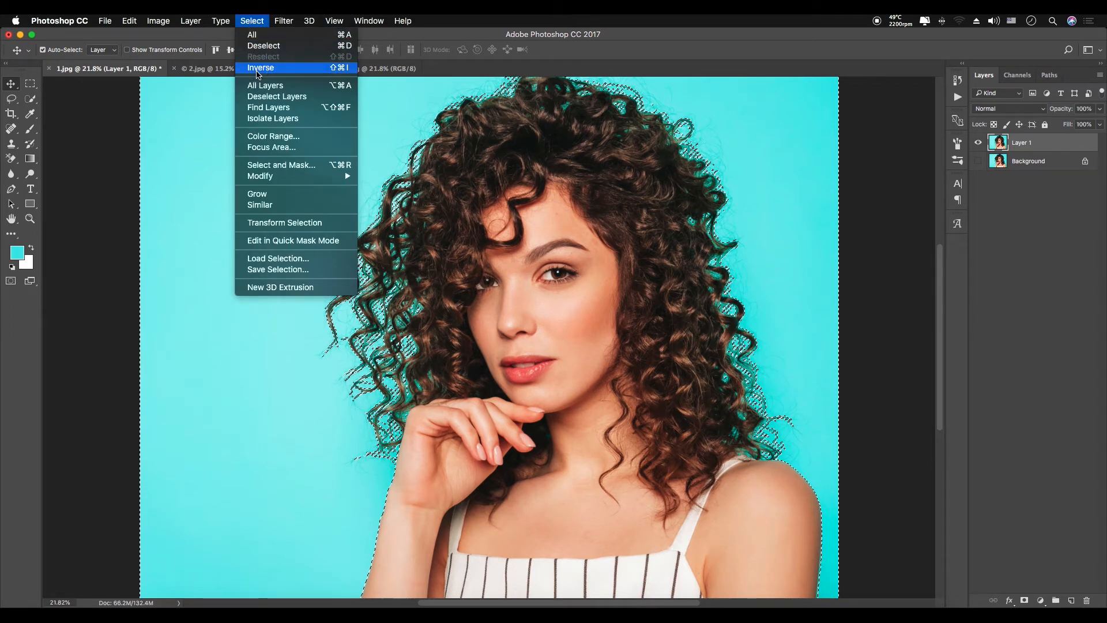
pyautogui.click(257, 67)
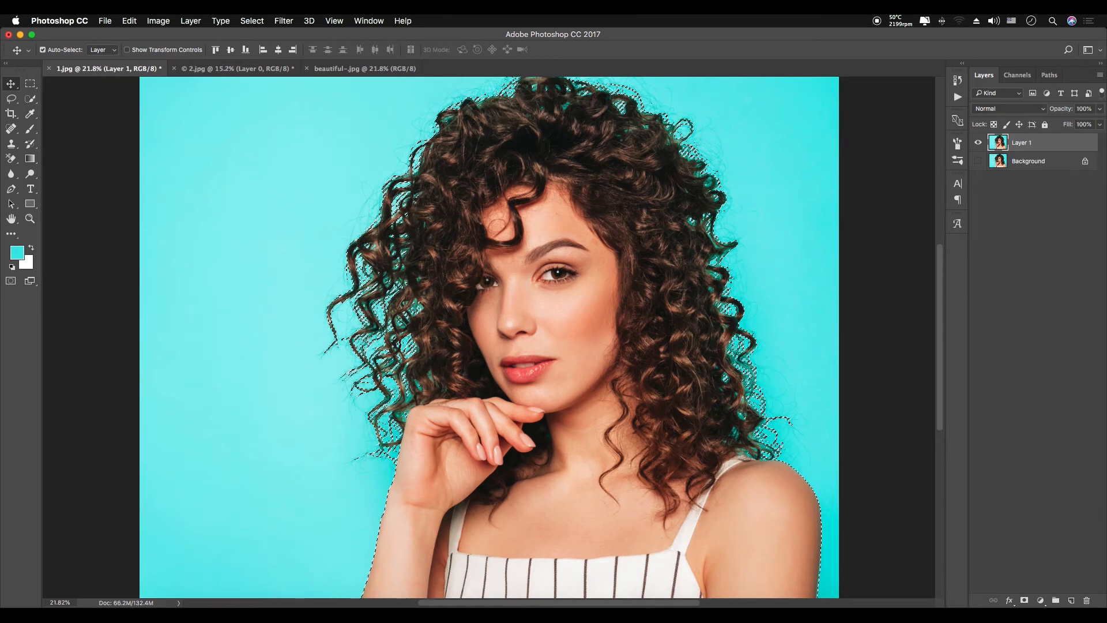
pyautogui.click(1024, 601)
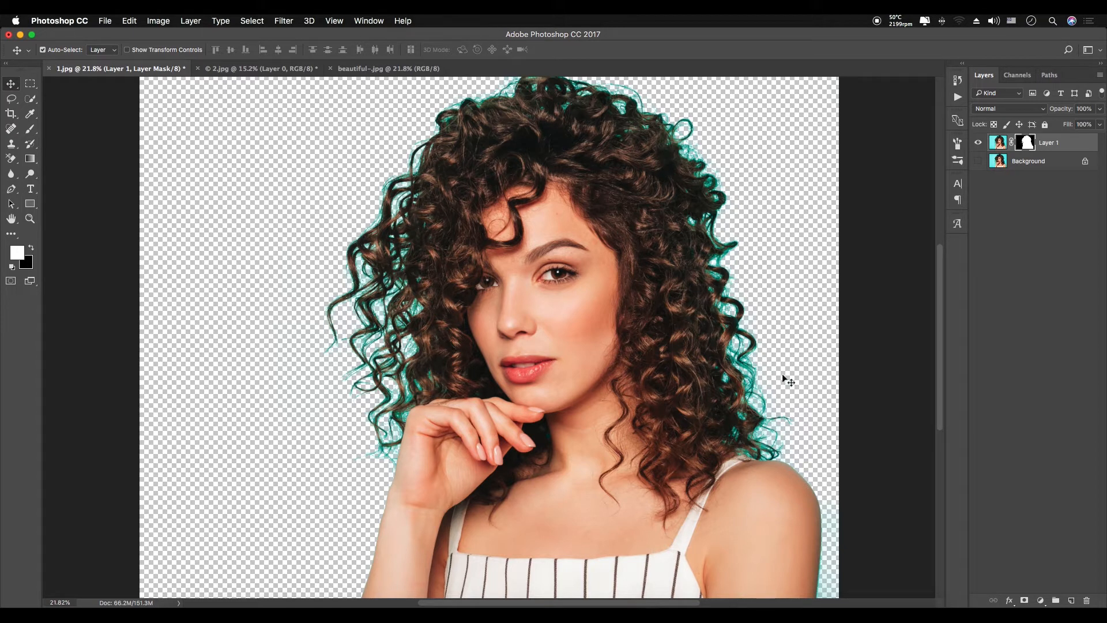
# Add a Hue/Saturation adjustment layer above Layer 1 and clip it to that layer
pyautogui.click(1043, 601)
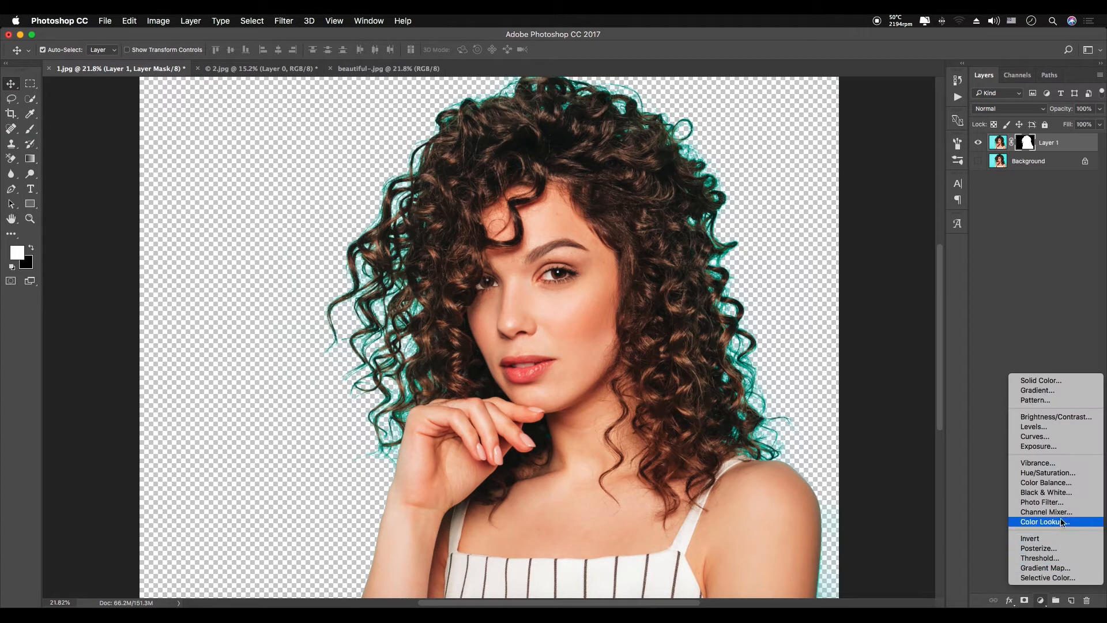
pyautogui.click(1058, 475)
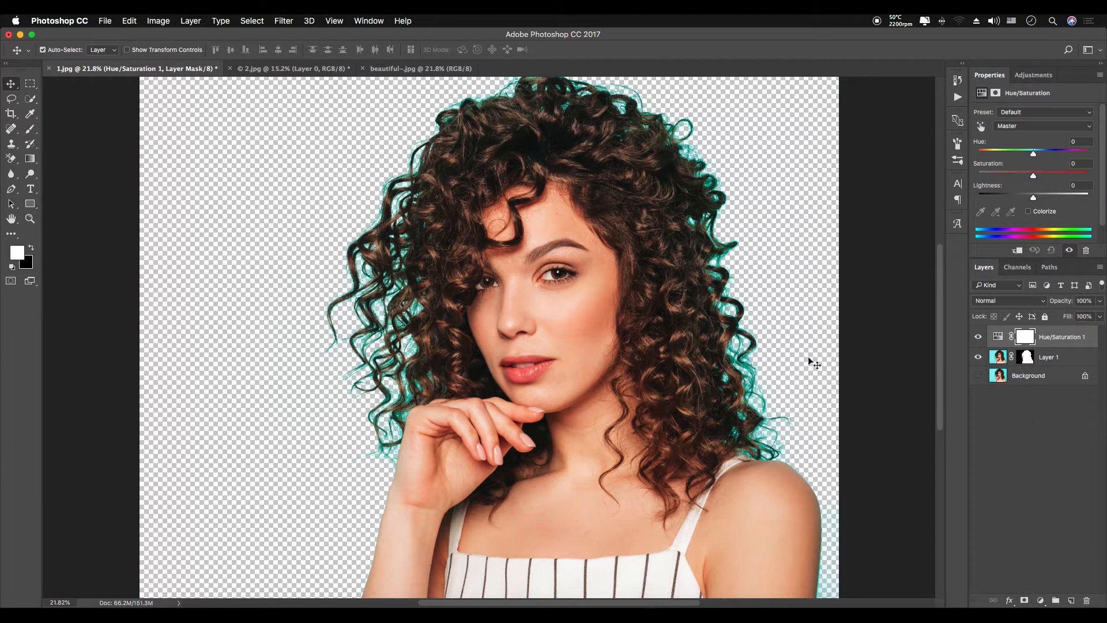
pyautogui.click(1003, 358)
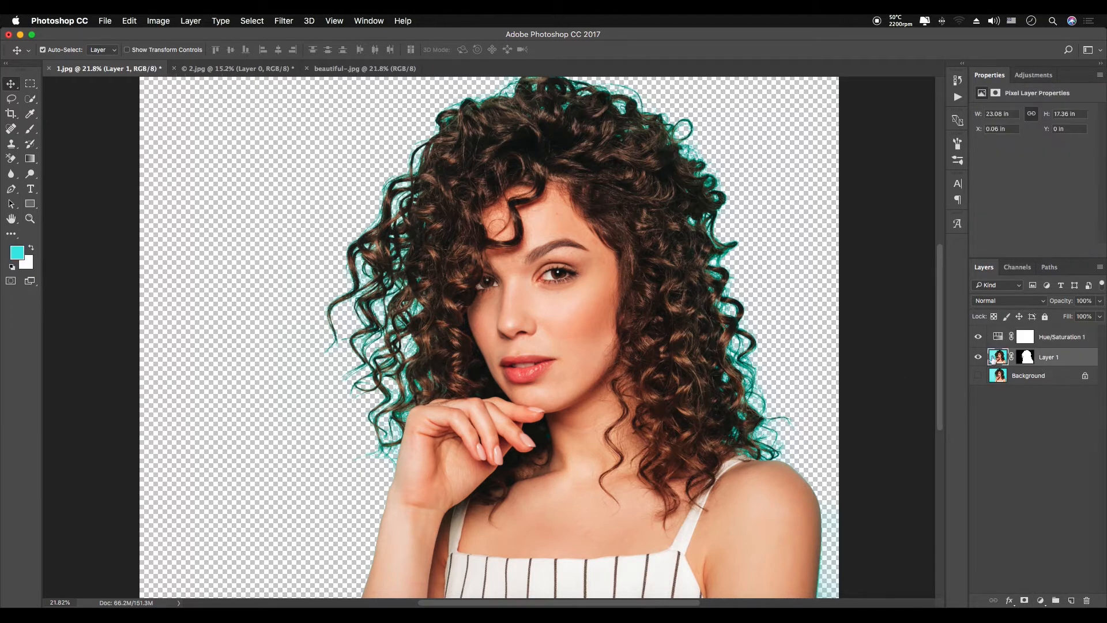
pyautogui.click(1009, 342)
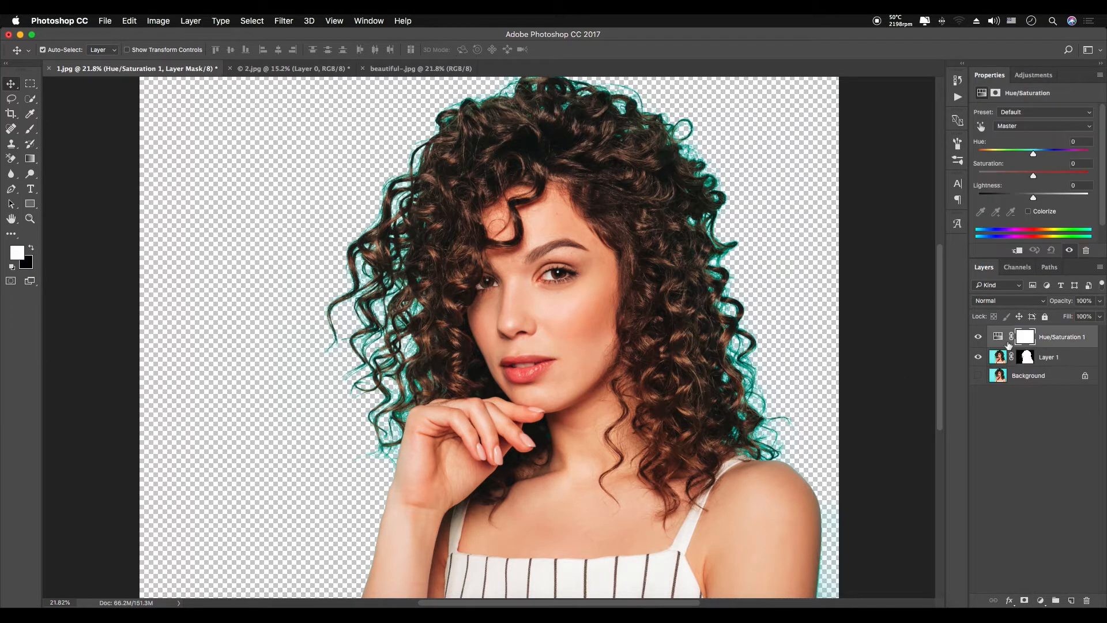
pyautogui.rightClick(1051, 338)
pyautogui.click(954, 324)
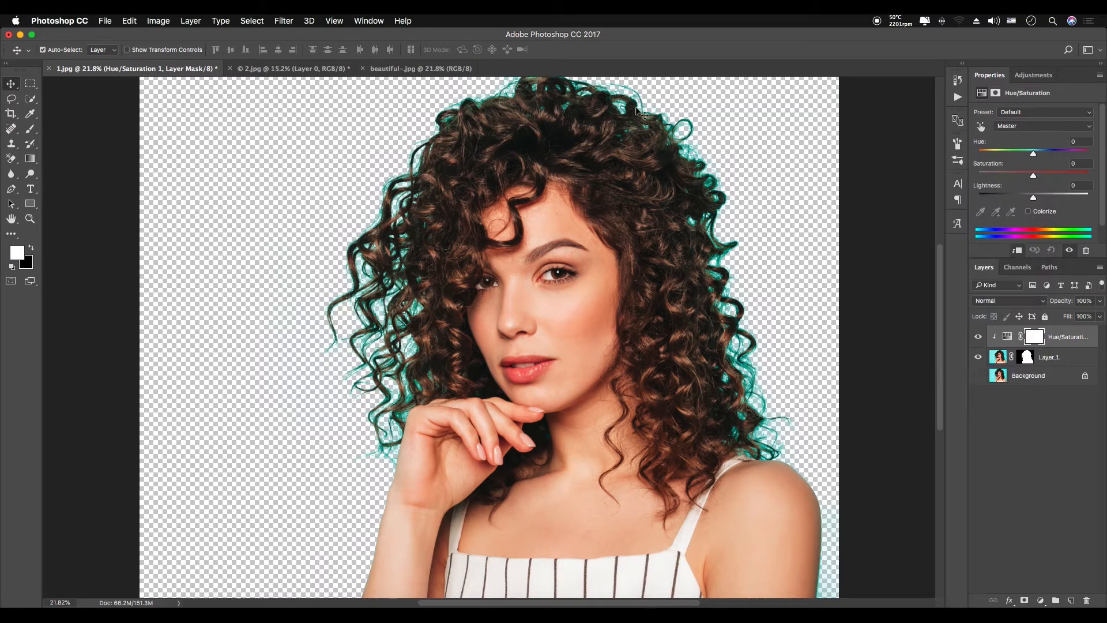
# Set the saturation of the Cyans to -100 in the Hue/Saturation adjustment
pyautogui.click(1017, 128)
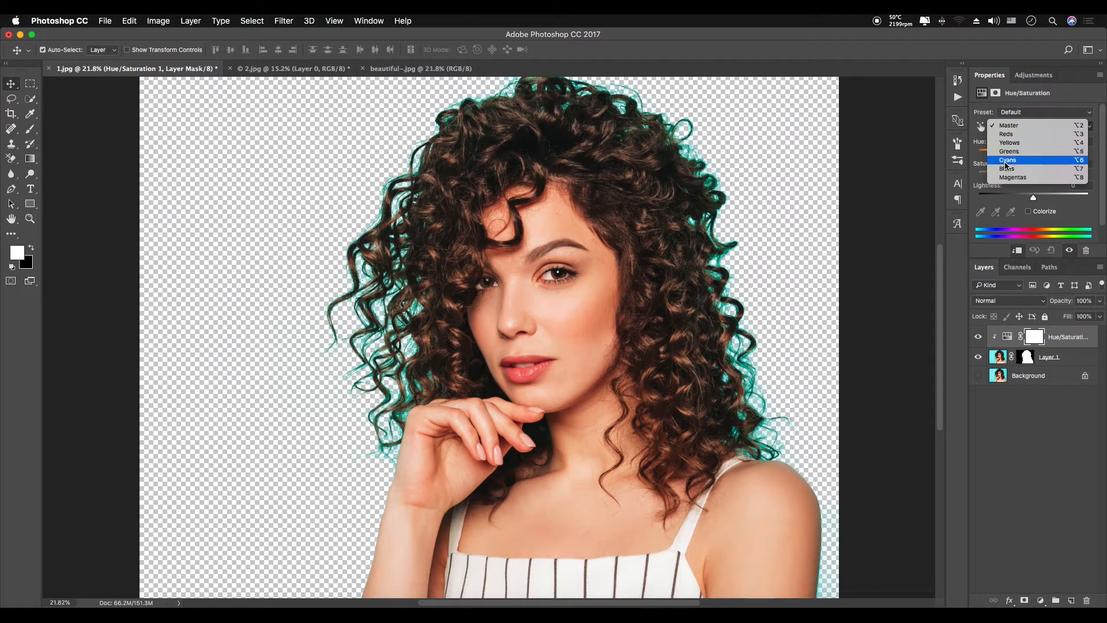
pyautogui.click(1006, 162)
pyautogui.moveTo(1033, 176); pyautogui.dragTo(959, 177)
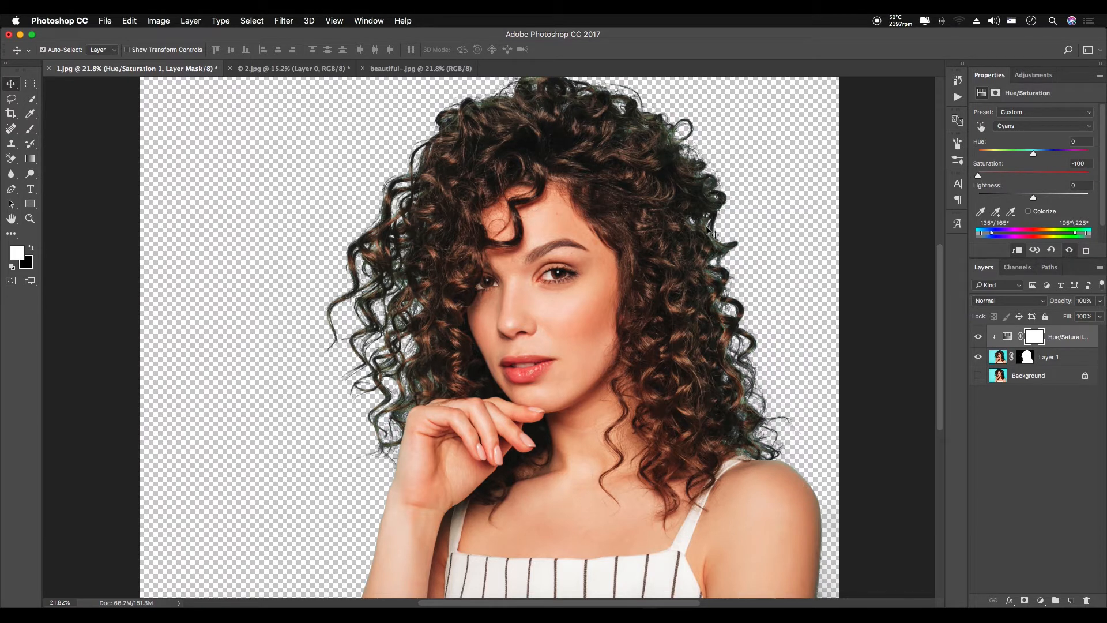
# Reduce the saturation of the Greens to the minimum in the Hue/Saturation adjustment and deselect the layer
pyautogui.click(1015, 128)
pyautogui.click(1013, 119)
pyautogui.moveTo(1031, 178); pyautogui.dragTo(950, 178)
pyautogui.click(1004, 426)
# Create a new layer, fill it with white and place it directly beneath the masked Layer 1
pyautogui.press('super+minus')
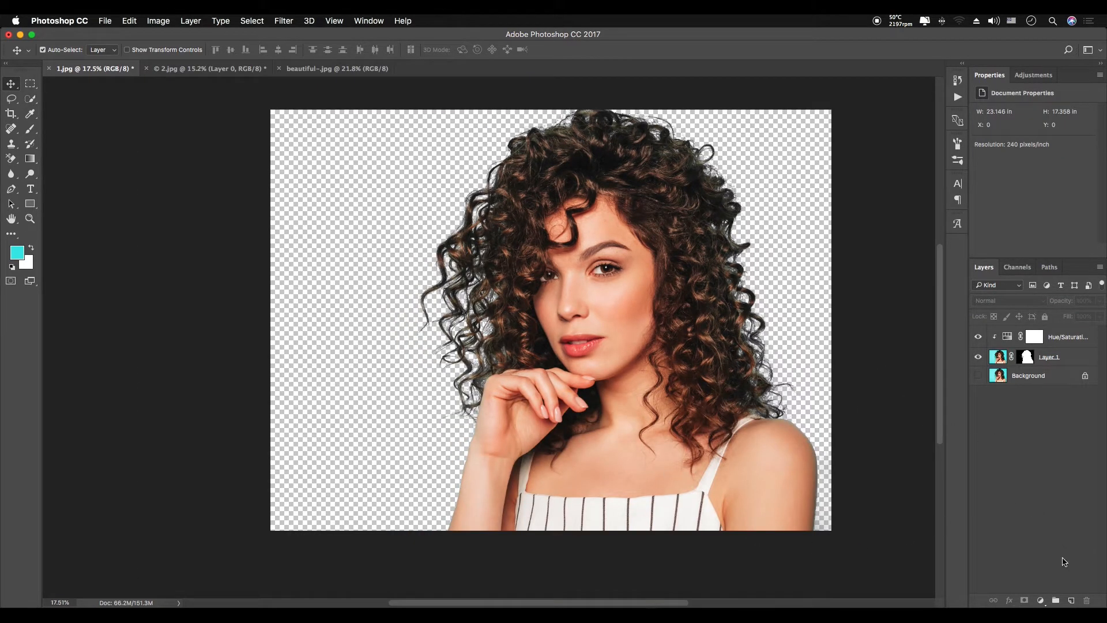
pyautogui.click(1071, 600)
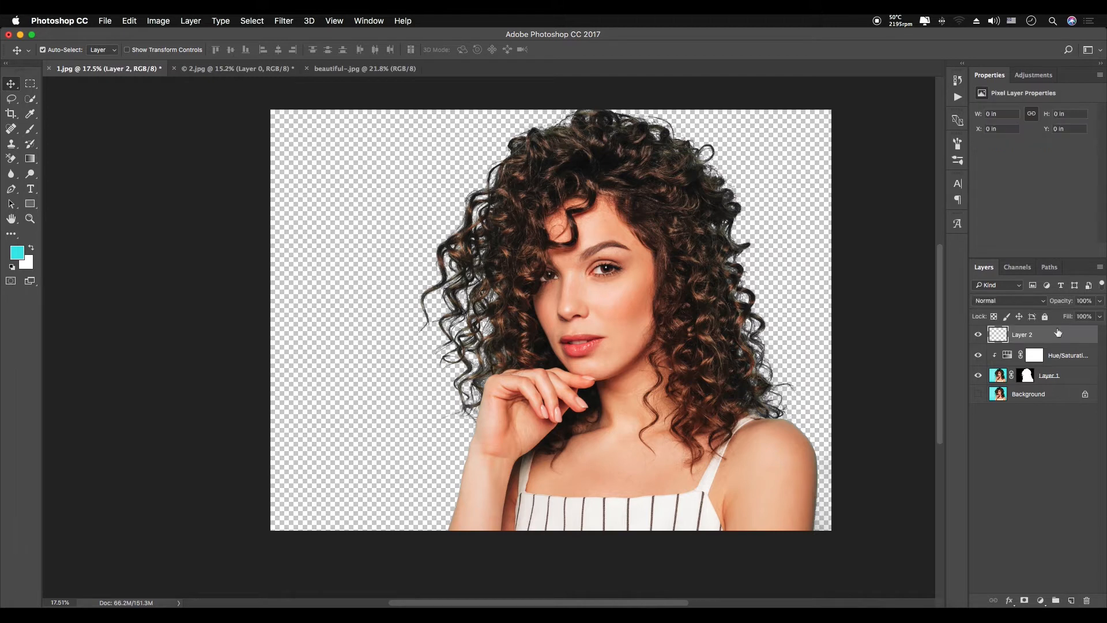
pyautogui.press('super+BackSpace')
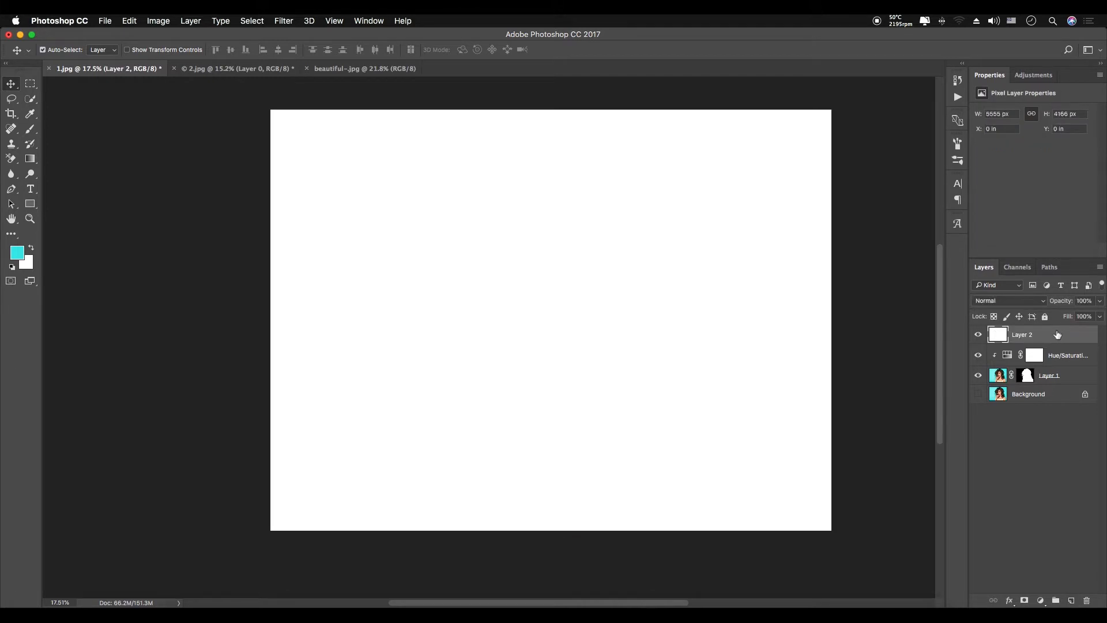
pyautogui.moveTo(1011, 341); pyautogui.dragTo(1023, 384)
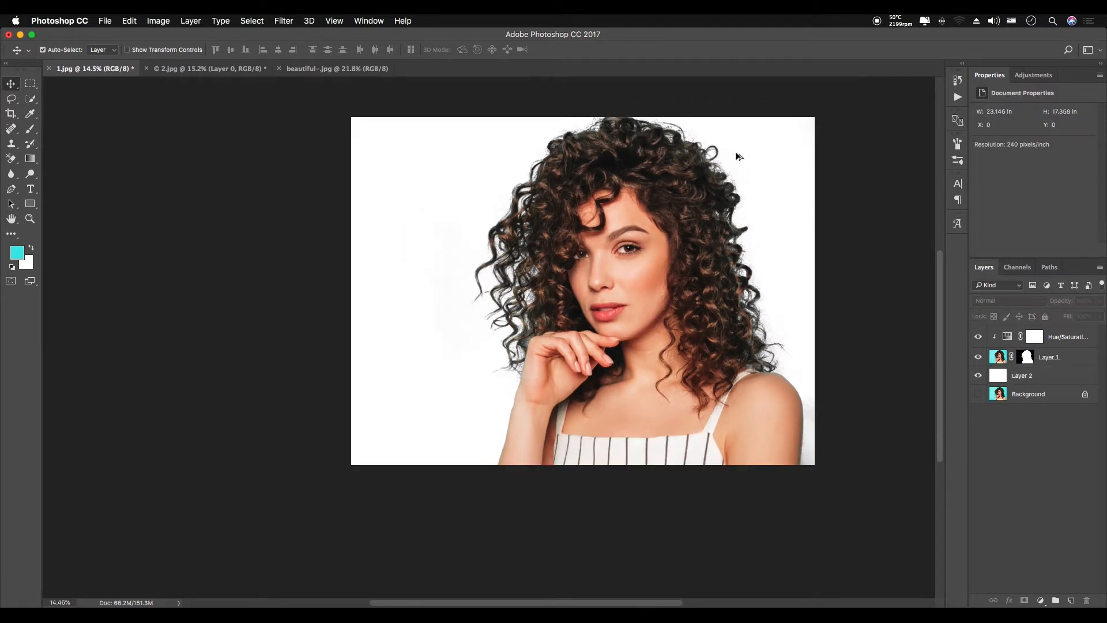
# Add a new empty layer above the Hue/Saturation adjustment and turn it into a clipping mask
pyautogui.scroll(8, 738, 153)
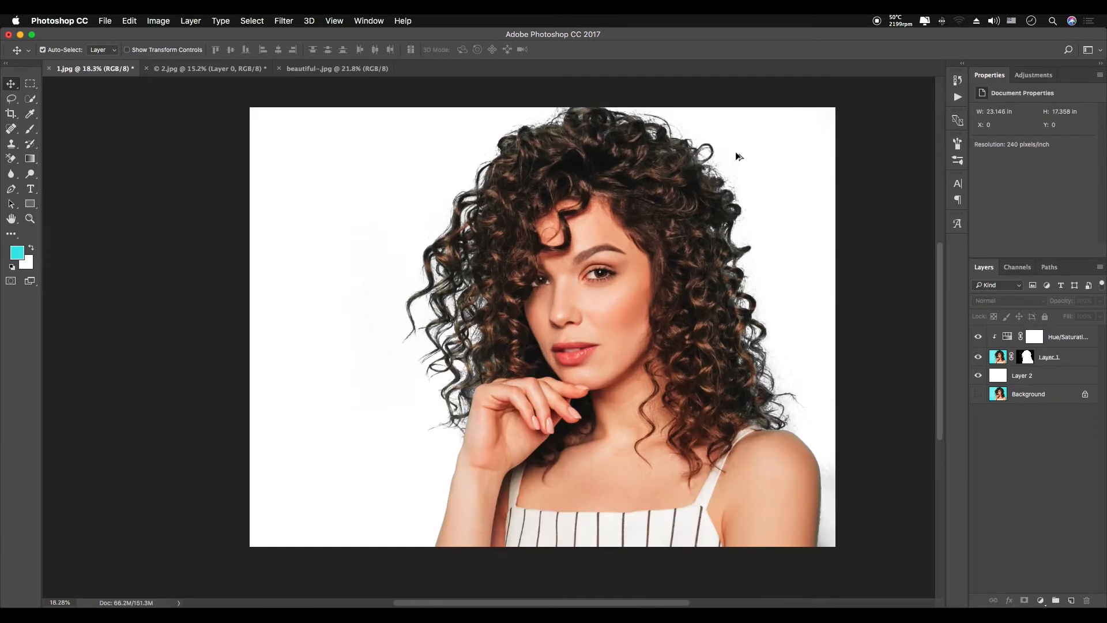
pyautogui.scroll(-5, 732, 168)
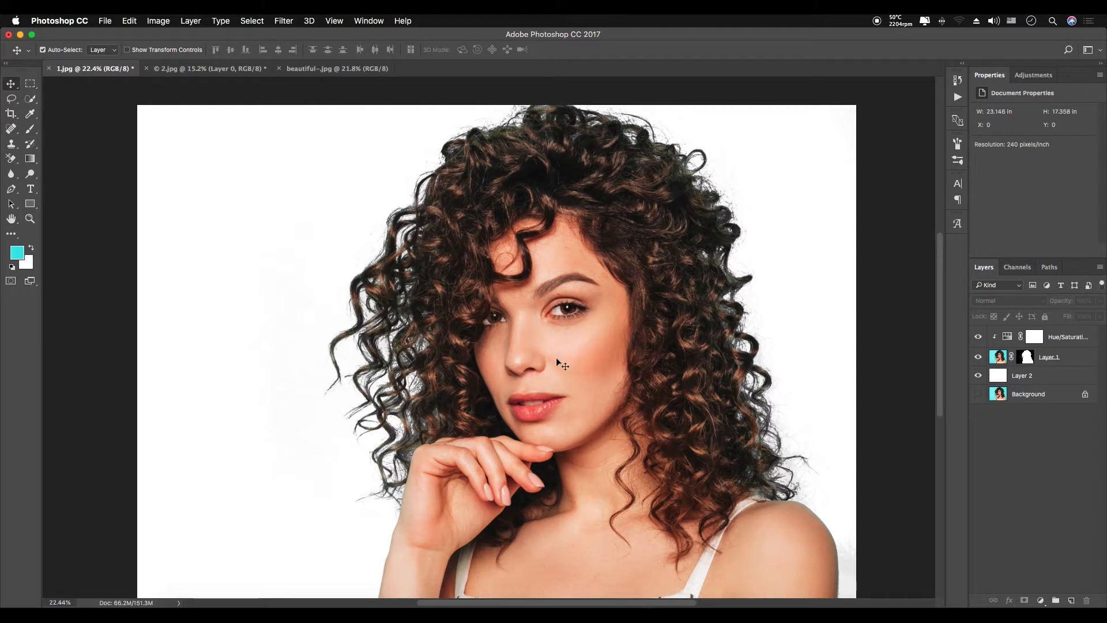
pyautogui.click(1071, 600)
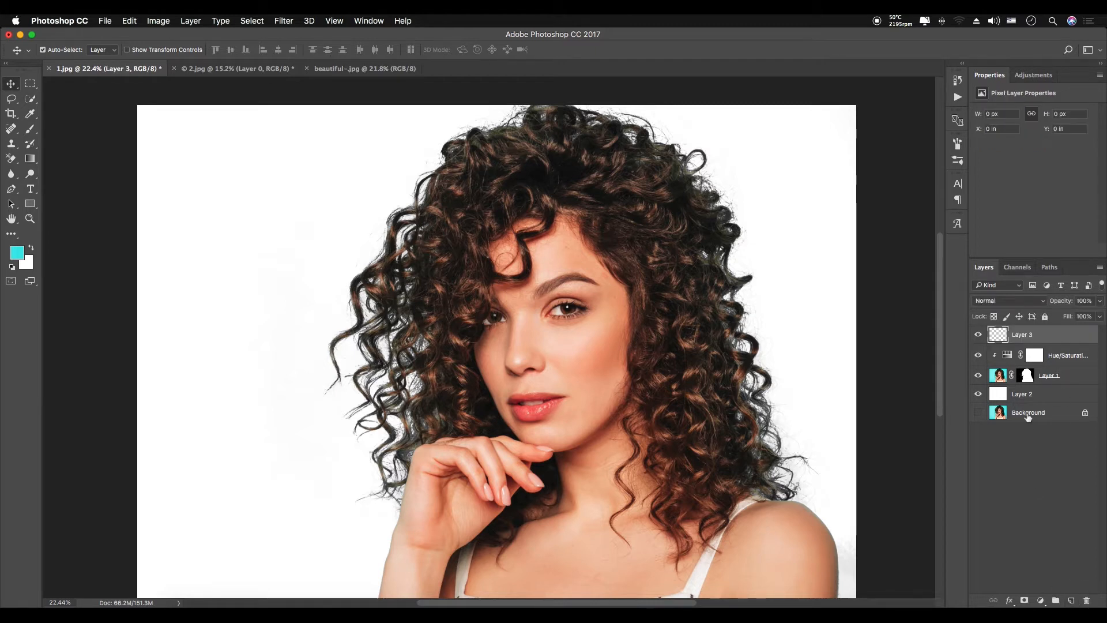
pyautogui.rightClick(1033, 337)
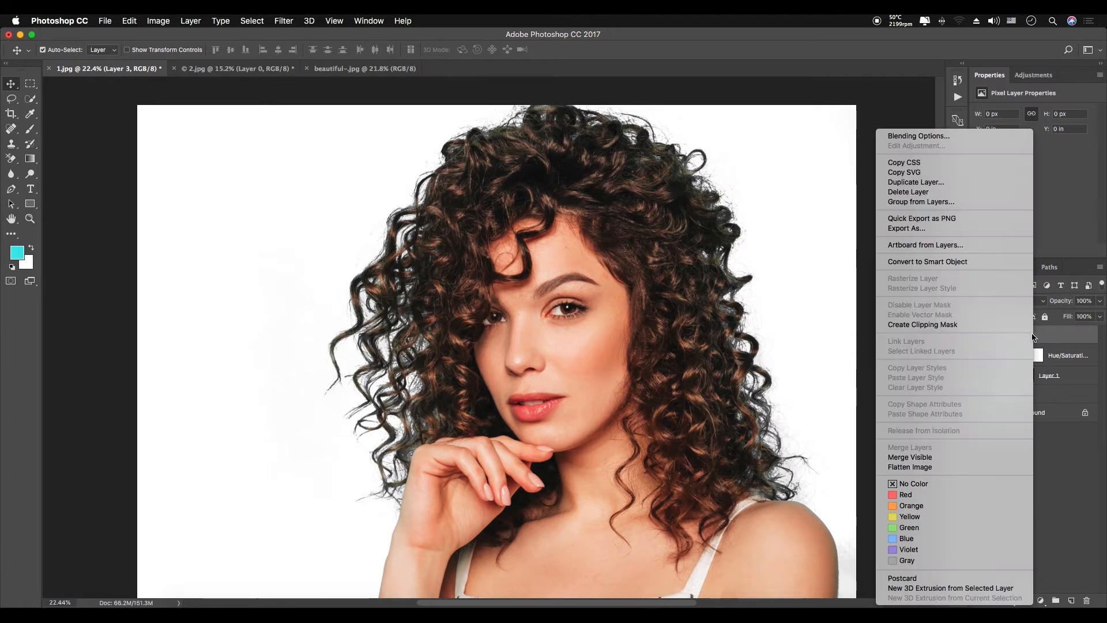
pyautogui.click(977, 324)
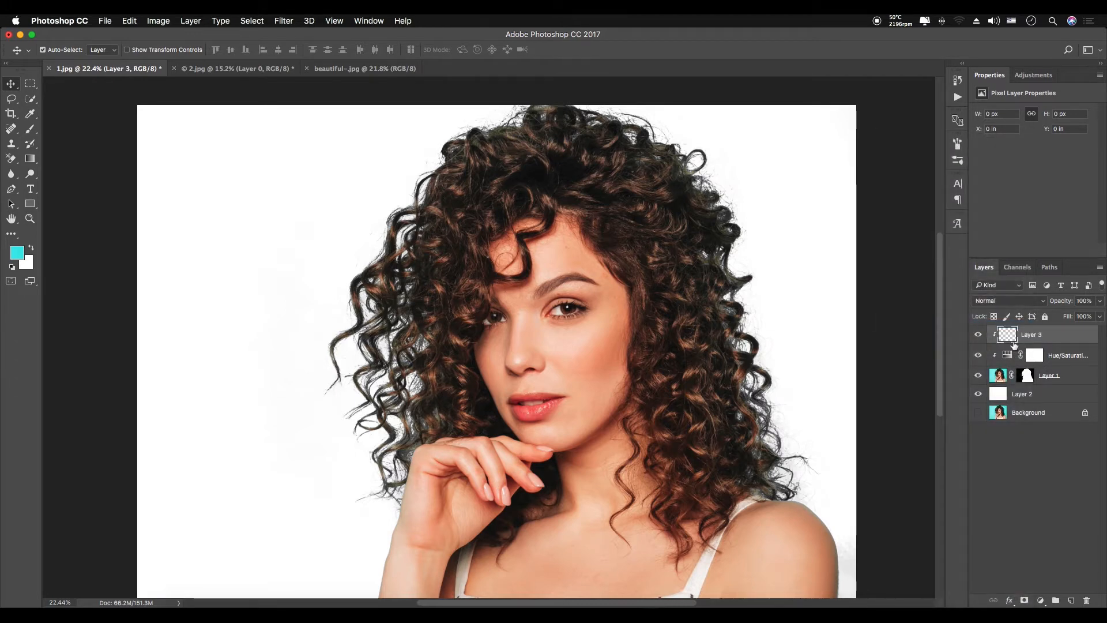
# Set the blending mode of the new clipped Layer 3 to Color
pyautogui.click(1016, 303)
pyautogui.click(1016, 301)
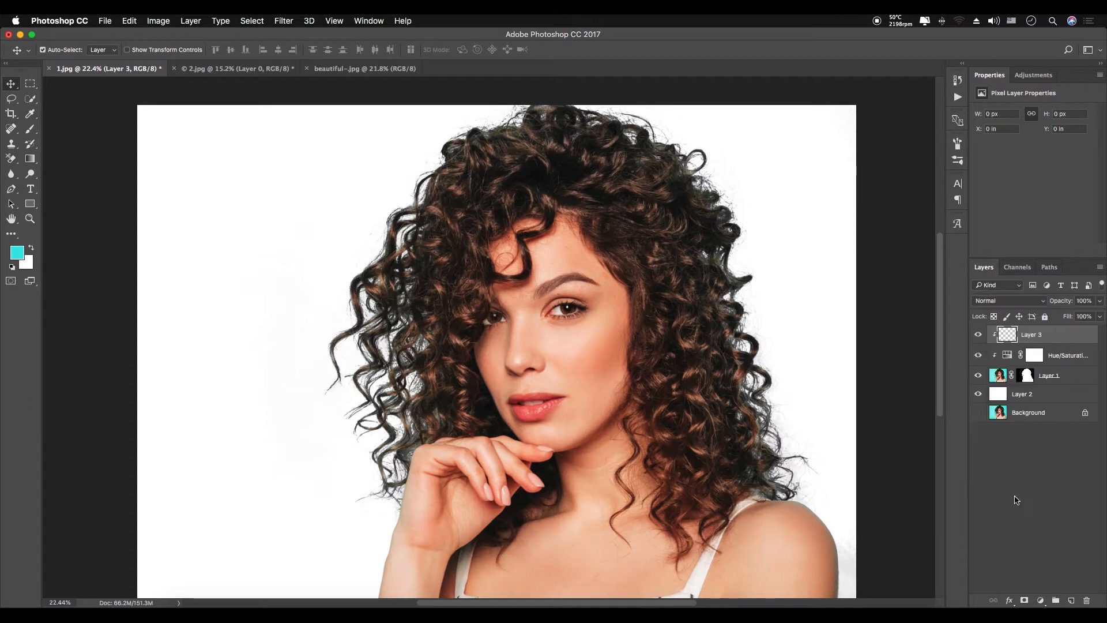
pyautogui.click(1004, 302)
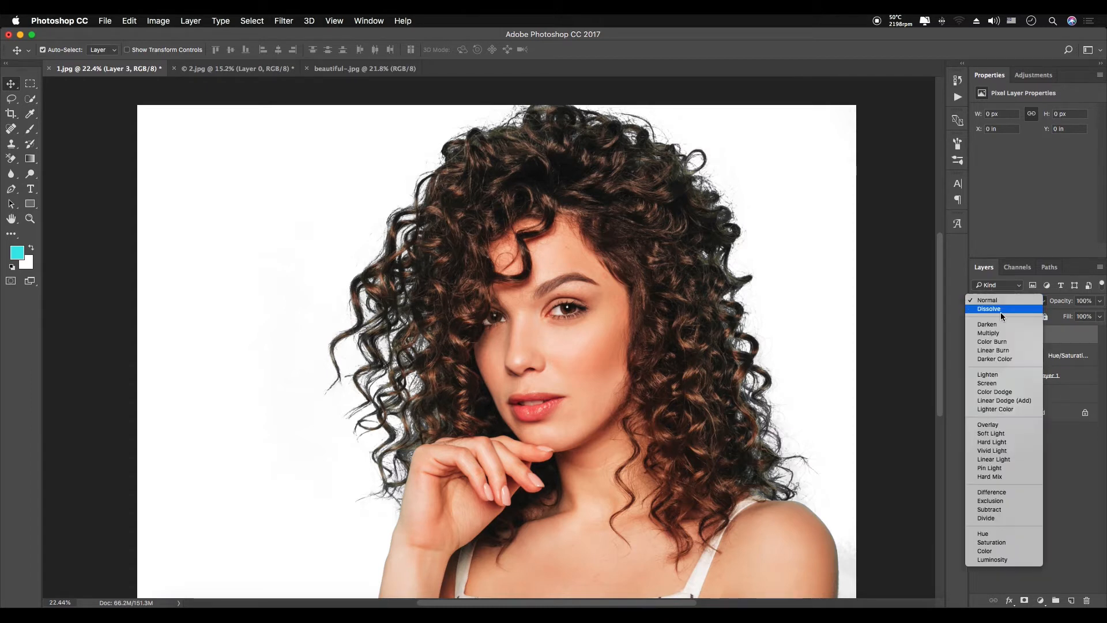
pyautogui.click(997, 552)
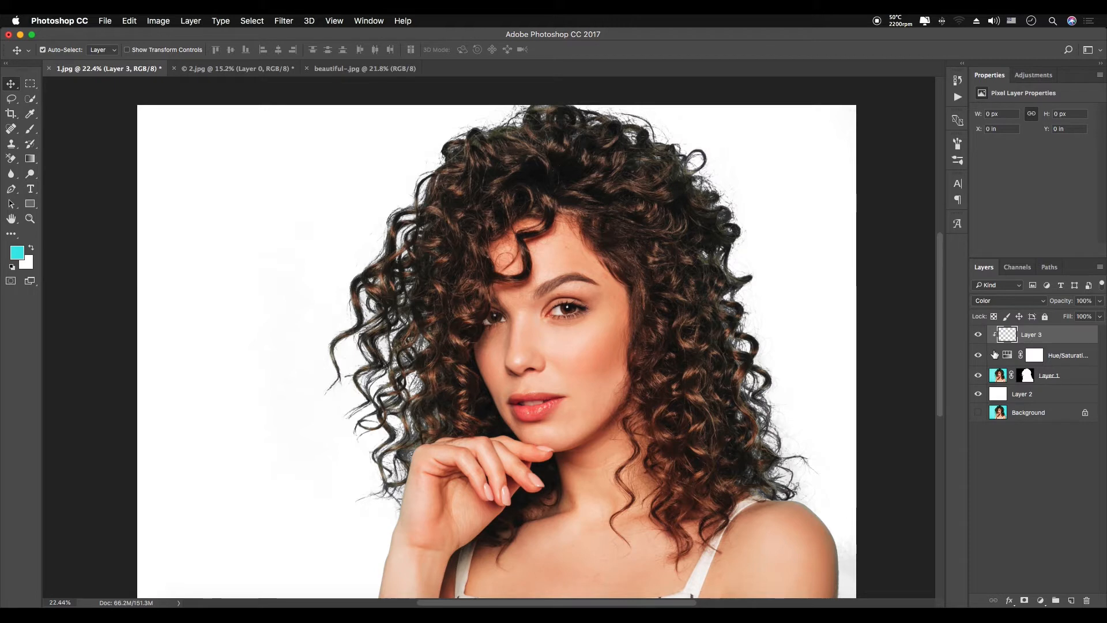
# Set up the Brush tool with a soft round tip of 236 px and 0% hardness
pyautogui.click(30, 134)
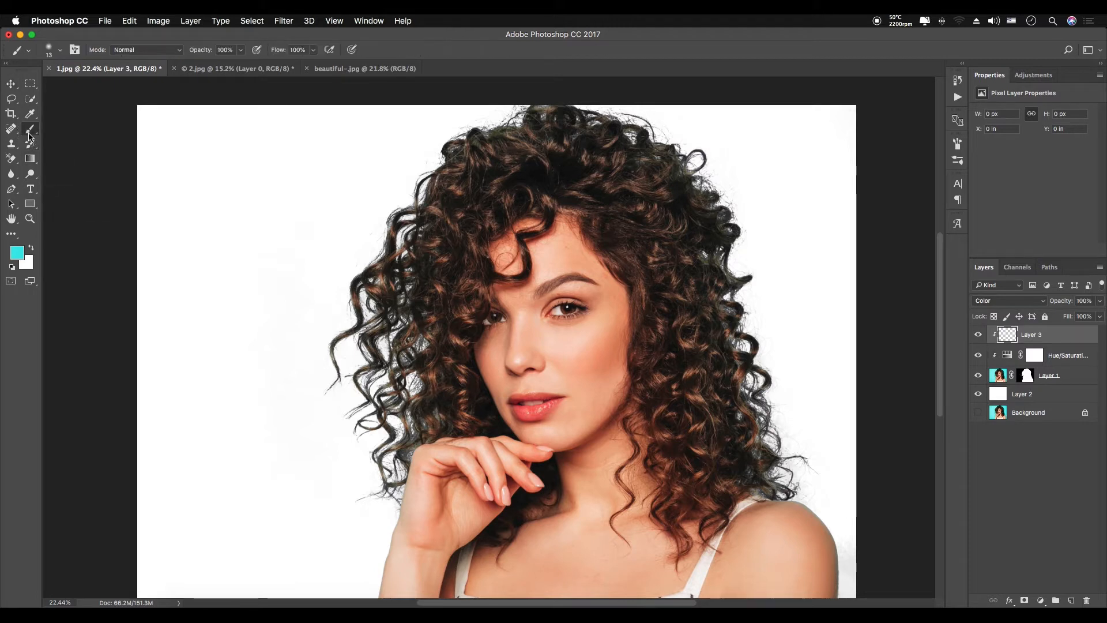
pyautogui.rightClick(661, 300)
pyautogui.click(749, 308)
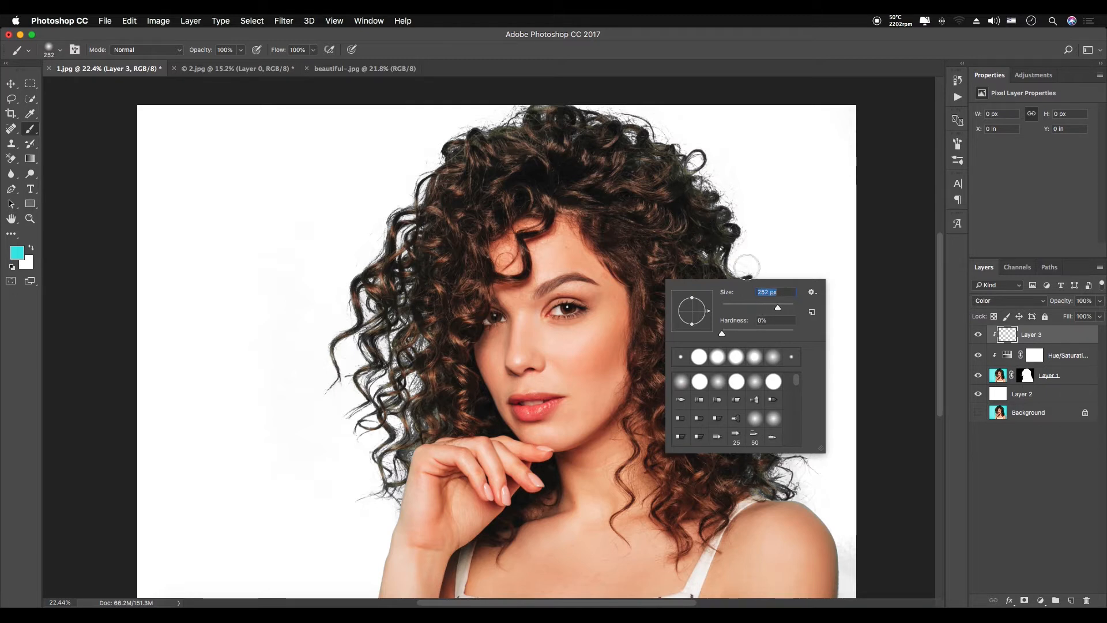
pyautogui.moveTo(776, 300); pyautogui.dragTo(782, 307)
pyautogui.write('236')
pyautogui.press('Return')
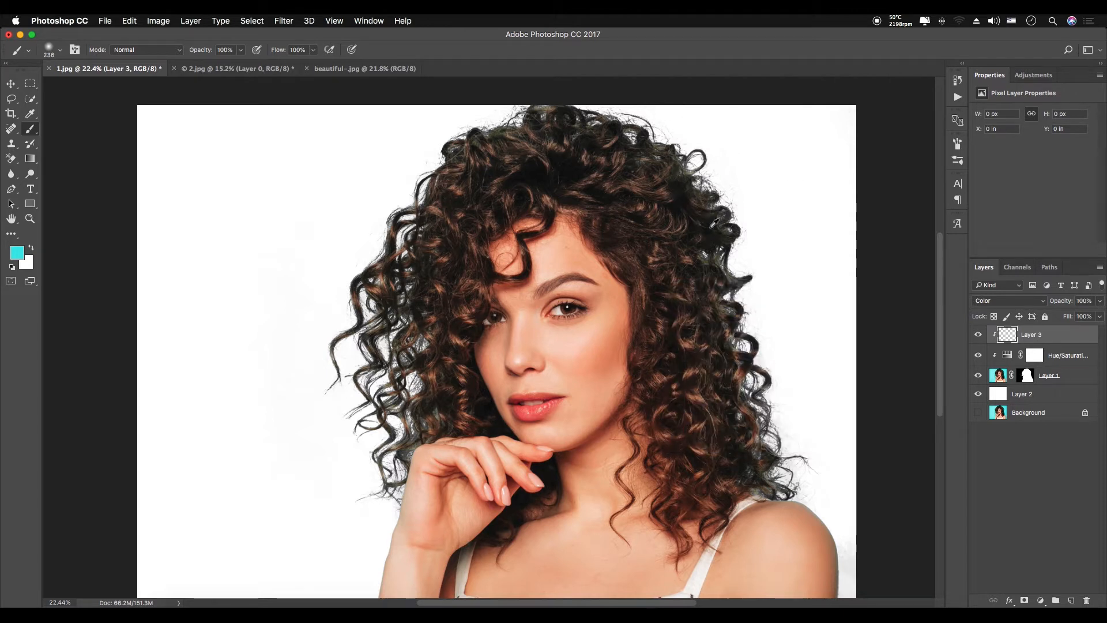
# Paint hair colours sampled from nearby strands over the colour-fringed curls on Layer 3 and adjust that layer's opacity
pyautogui.keyDown('alt'); pyautogui.click(671, 167); pyautogui.keyUp('alt')
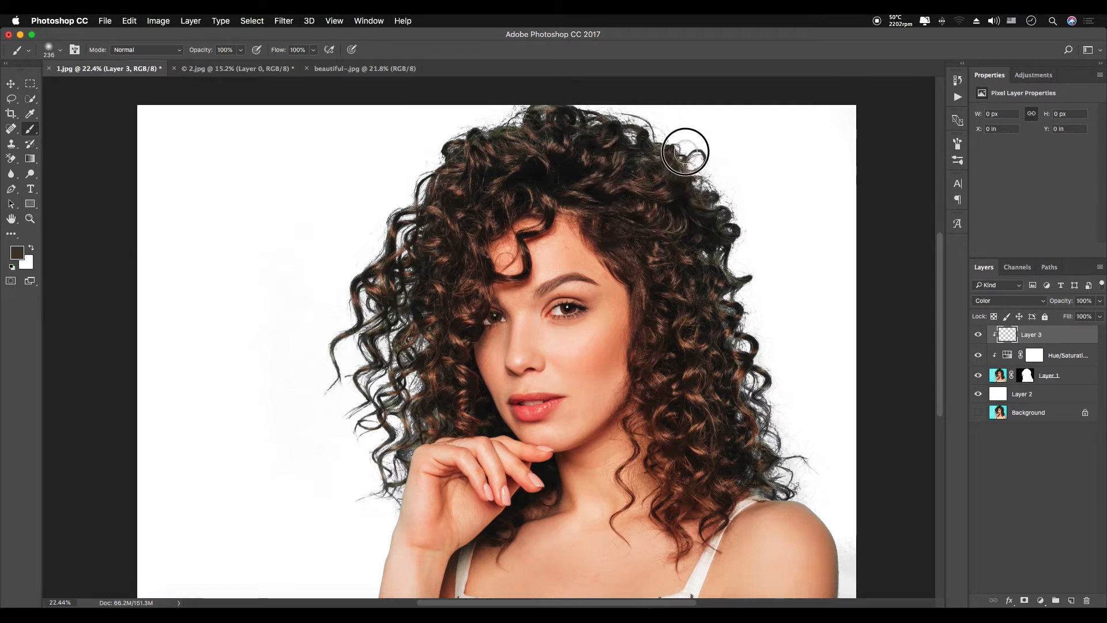
pyautogui.keyDown('alt'); pyautogui.click(723, 230); pyautogui.keyUp('alt')
pyautogui.moveTo(724, 231)
pyautogui.mouseDown()
pyautogui.moveTo(733, 273)
pyautogui.moveTo(712, 257)
pyautogui.moveTo(757, 287)
pyautogui.moveTo(726, 312)
pyautogui.moveTo(742, 299)
pyautogui.moveTo(764, 387)
pyautogui.moveTo(759, 468)
pyautogui.moveTo(773, 486)
pyautogui.moveTo(791, 481)
pyautogui.moveTo(758, 484)
pyautogui.moveTo(779, 400)
pyautogui.moveTo(743, 328)
pyautogui.moveTo(708, 138)
pyautogui.moveTo(507, 116)
pyautogui.moveTo(431, 172)
pyautogui.moveTo(413, 220)
pyautogui.moveTo(430, 213)
pyautogui.moveTo(396, 406)
pyautogui.moveTo(443, 406)
pyautogui.mouseUp()
pyautogui.press('super+z')
pyautogui.click(1051, 376)
pyautogui.click(1047, 339)
pyautogui.keyDown('alt'); pyautogui.click(428, 386); pyautogui.keyUp('alt')
pyautogui.moveTo(346, 420)
pyautogui.mouseDown()
pyautogui.moveTo(350, 365)
pyautogui.moveTo(406, 425)
pyautogui.moveTo(444, 414)
pyautogui.moveTo(390, 482)
pyautogui.moveTo(447, 165)
pyautogui.moveTo(506, 109)
pyautogui.moveTo(686, 146)
pyautogui.moveTo(765, 407)
pyautogui.moveTo(814, 488)
pyautogui.moveTo(664, 204)
pyautogui.moveTo(332, 394)
pyautogui.moveTo(375, 497)
pyautogui.mouseUp()
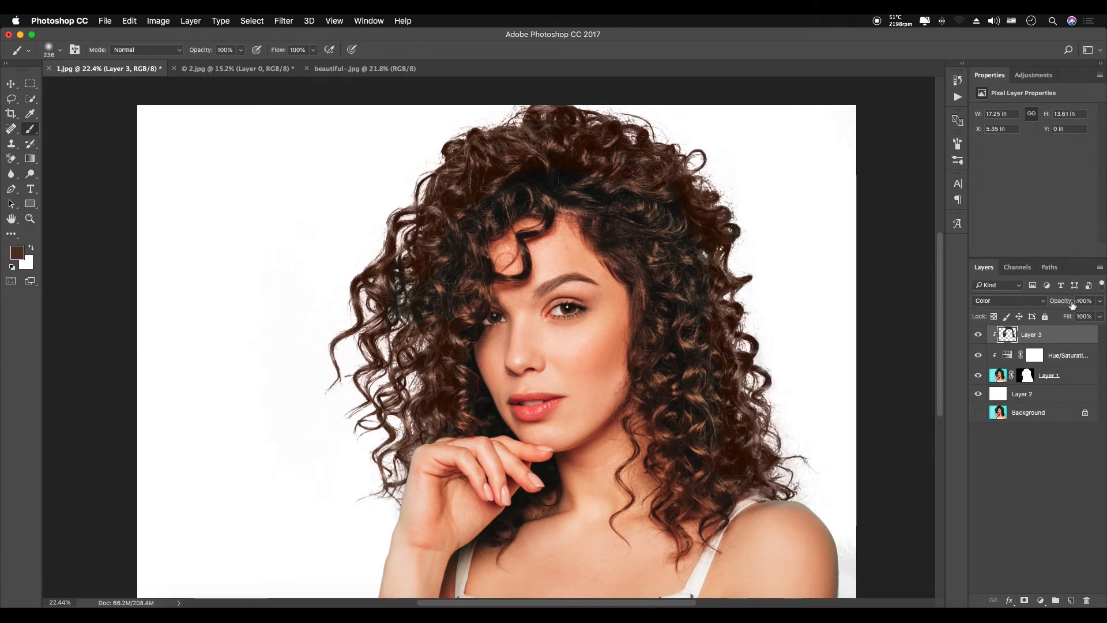
pyautogui.moveTo(1063, 303)
pyautogui.mouseDown()
pyautogui.moveTo(1049, 299)
pyautogui.moveTo(1059, 302)
pyautogui.mouseUp()
# Switch to the 2.jpg document and crop off its lower part to a height of about 14.76 in
pyautogui.click(212, 68)
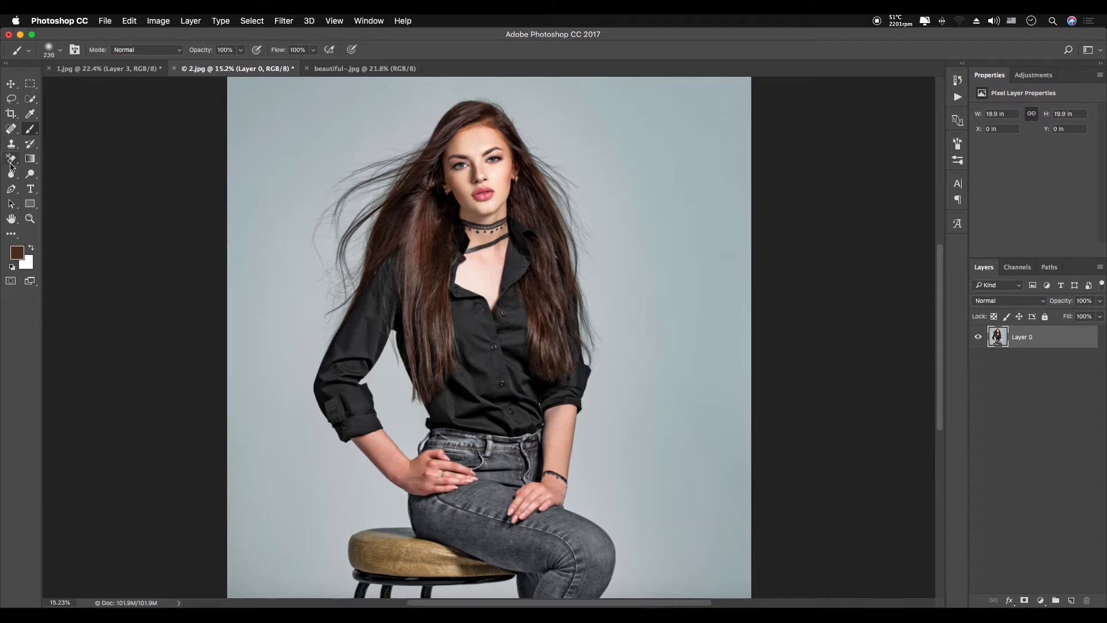
pyautogui.press('c')
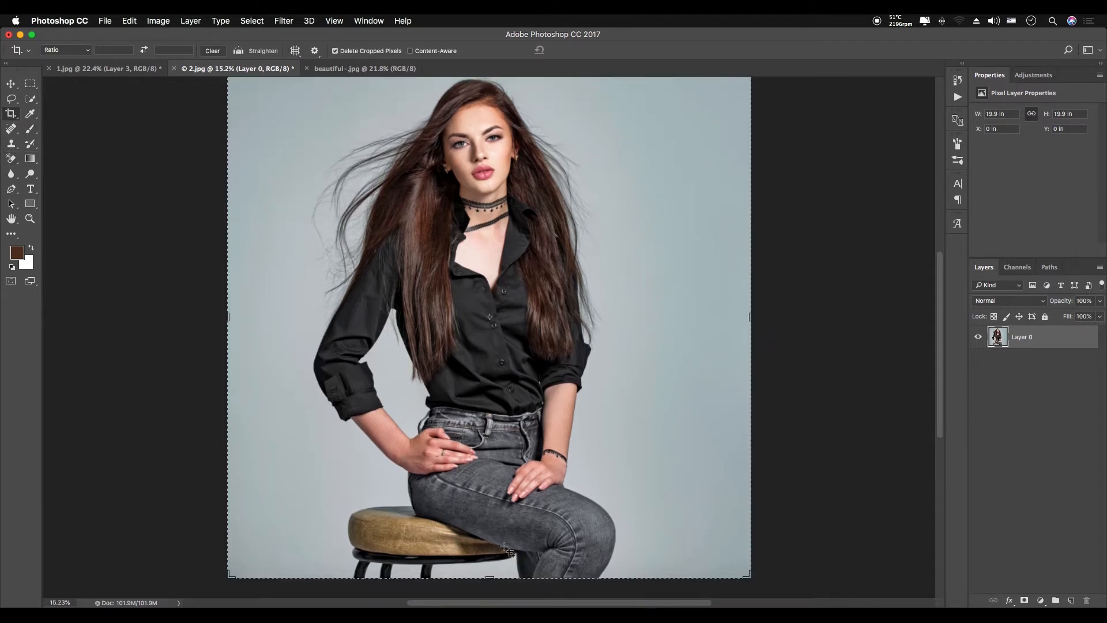
pyautogui.scroll(1, 497, 529)
pyautogui.moveTo(489, 578); pyautogui.dragTo(489, 509)
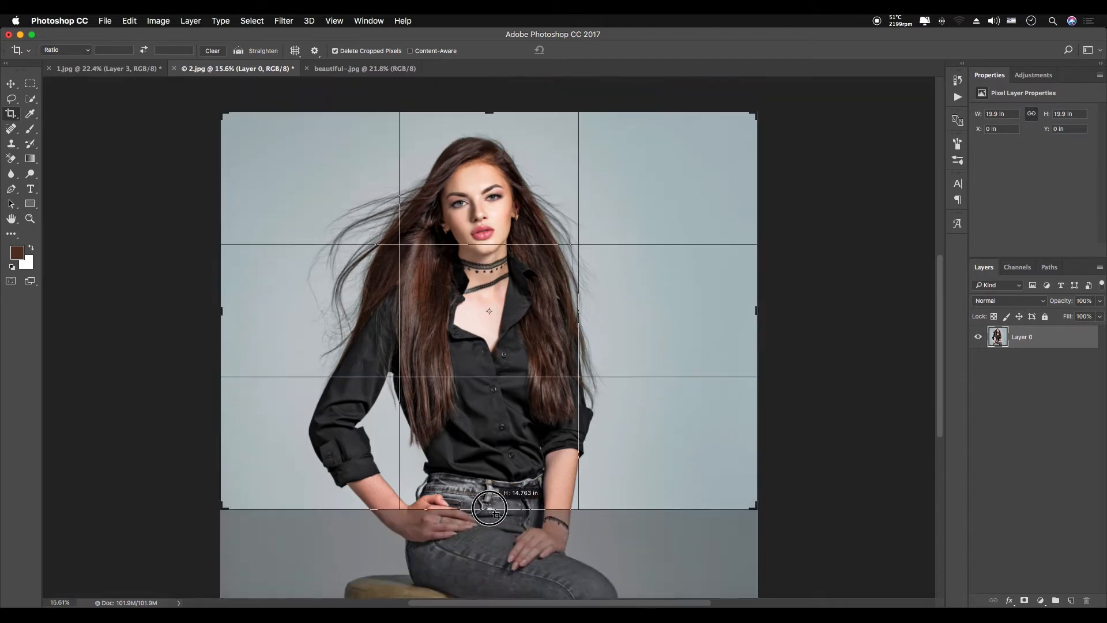
pyautogui.press('Return')
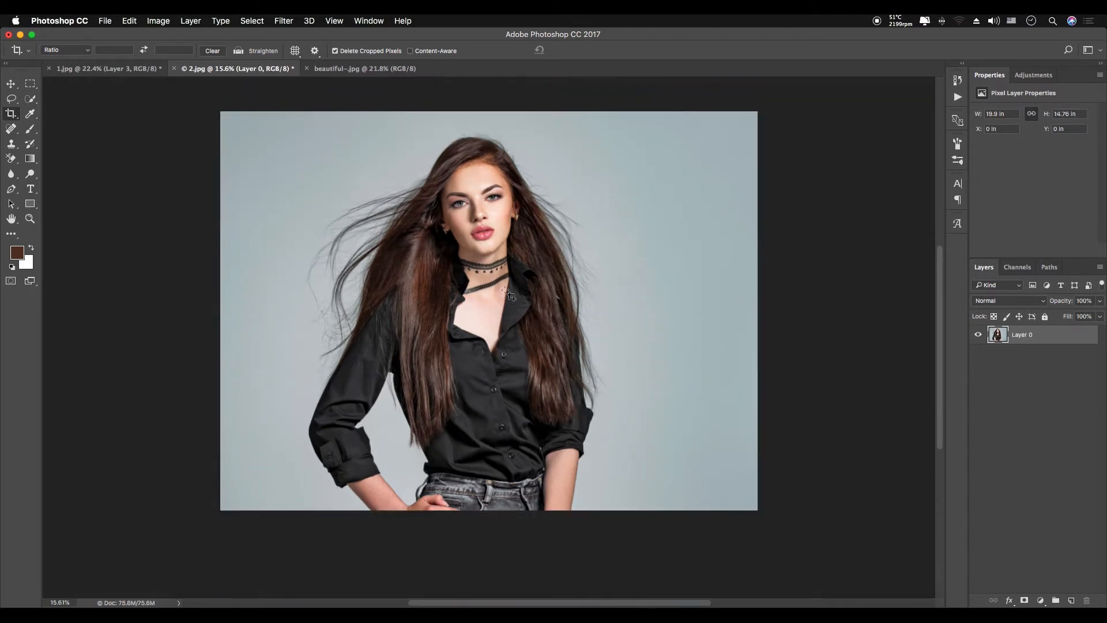
# Duplicate Layer 0 of 2.jpg and hide the original layer
pyautogui.press('v')
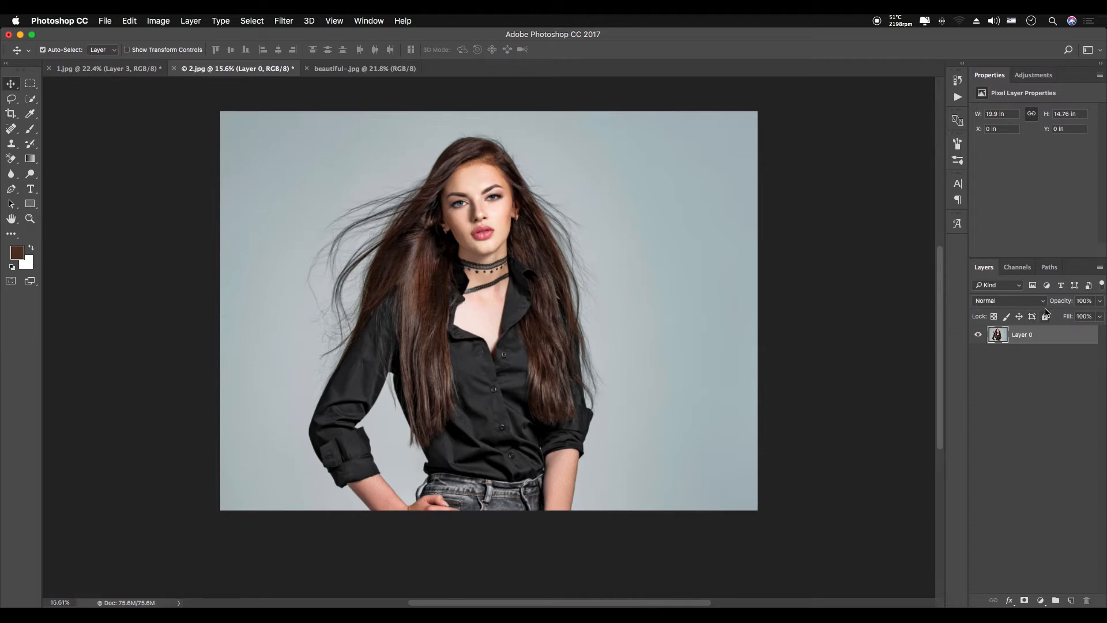
pyautogui.press('super+j')
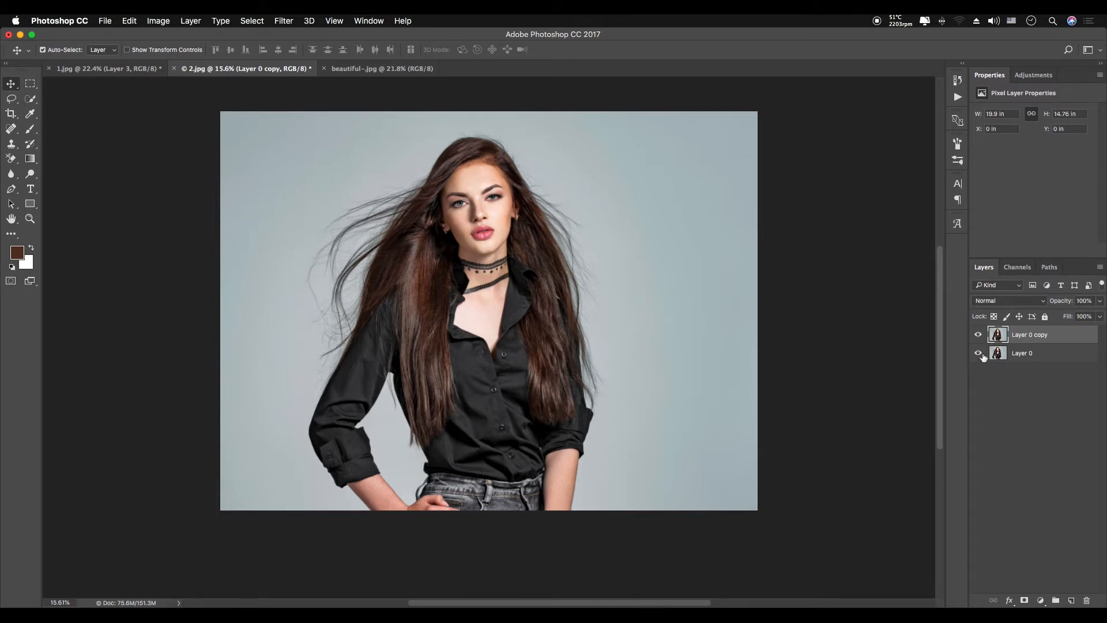
pyautogui.click(978, 354)
# Duplicate the Blue channel as Blue copy and make only the copy visible
pyautogui.click(1014, 270)
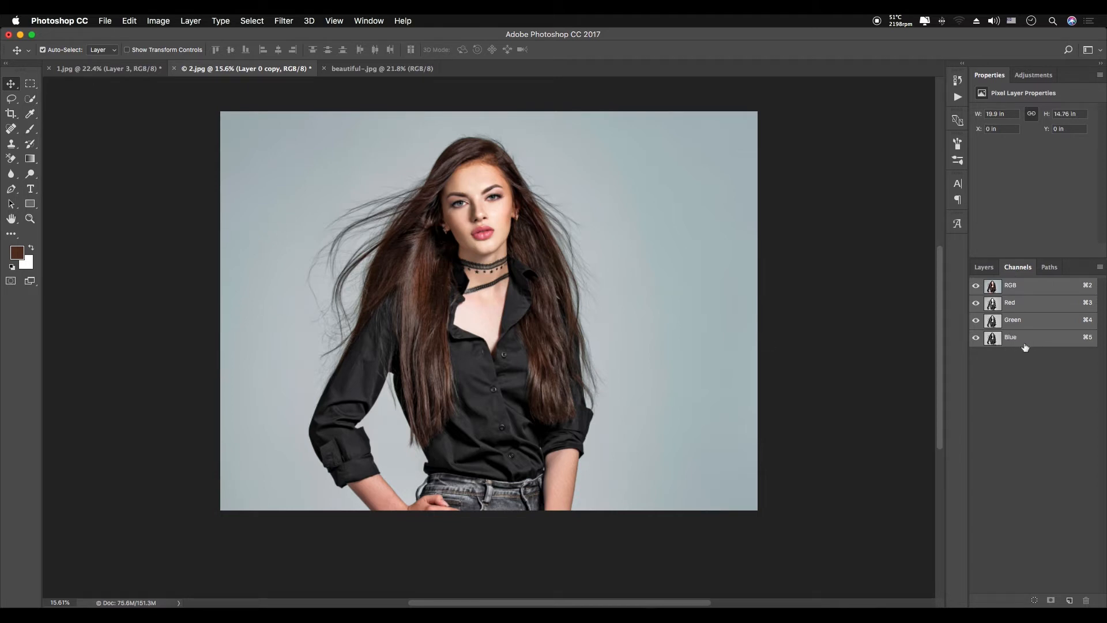
pyautogui.click(1005, 341)
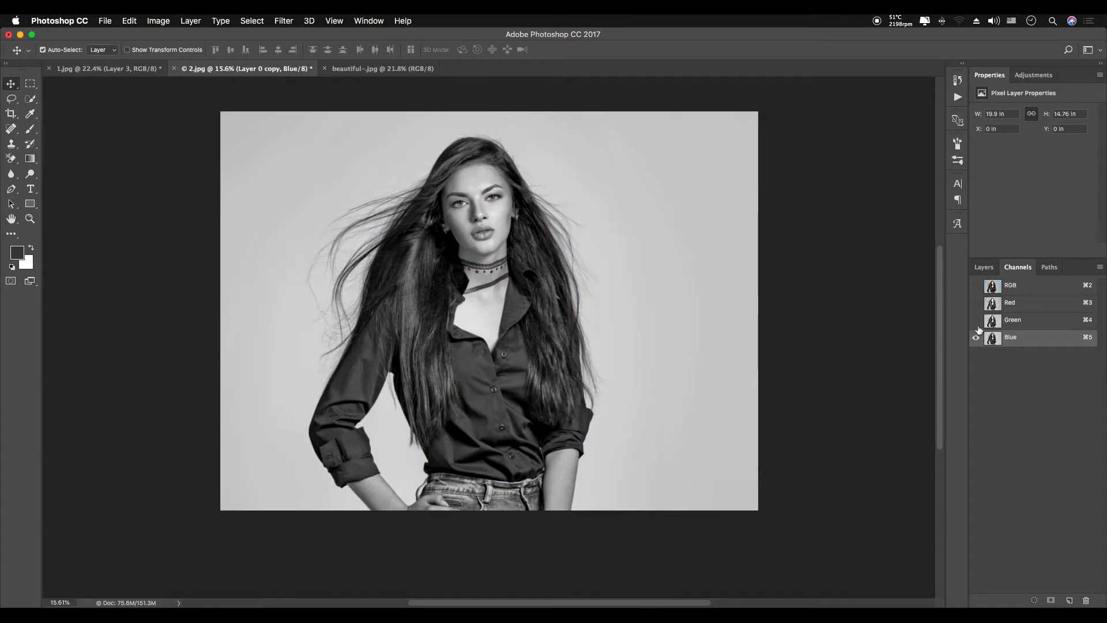
pyautogui.rightClick(1011, 340)
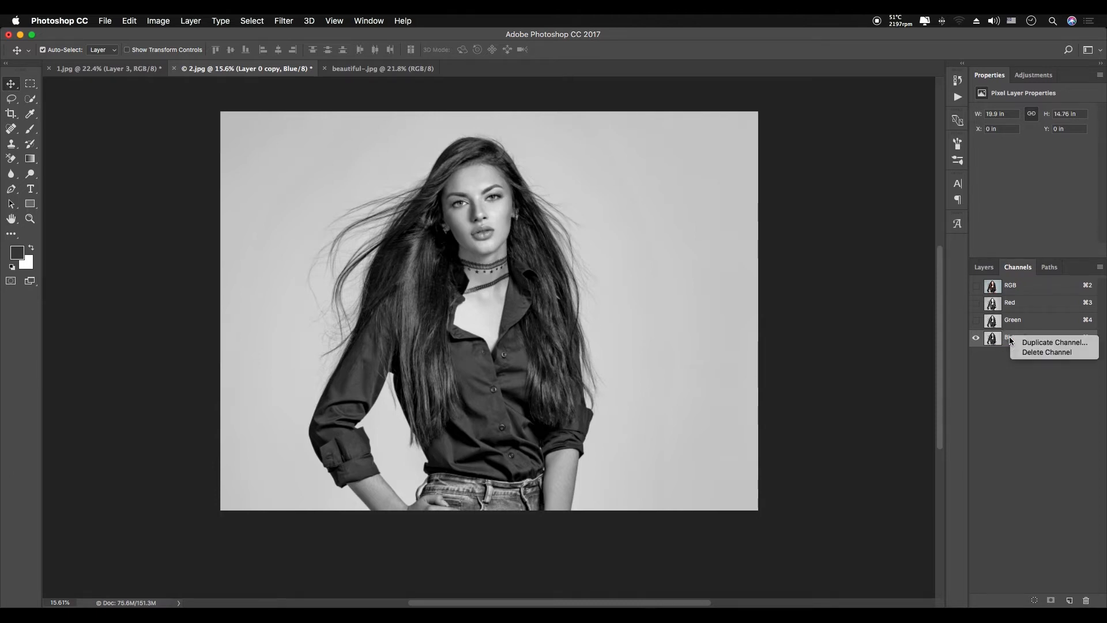
pyautogui.click(1049, 344)
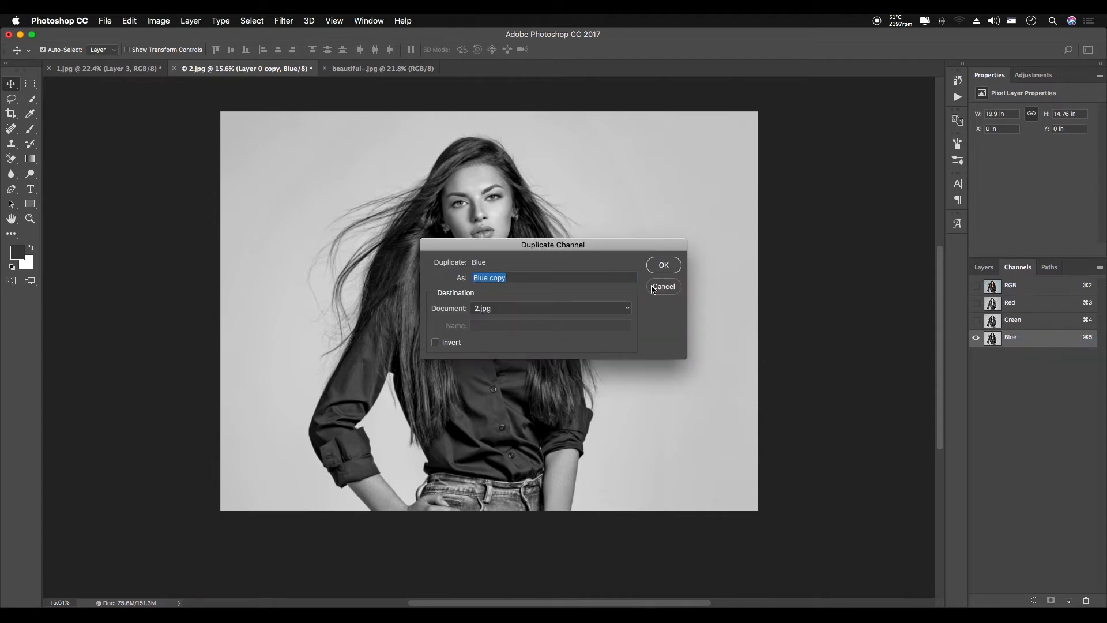
pyautogui.click(663, 266)
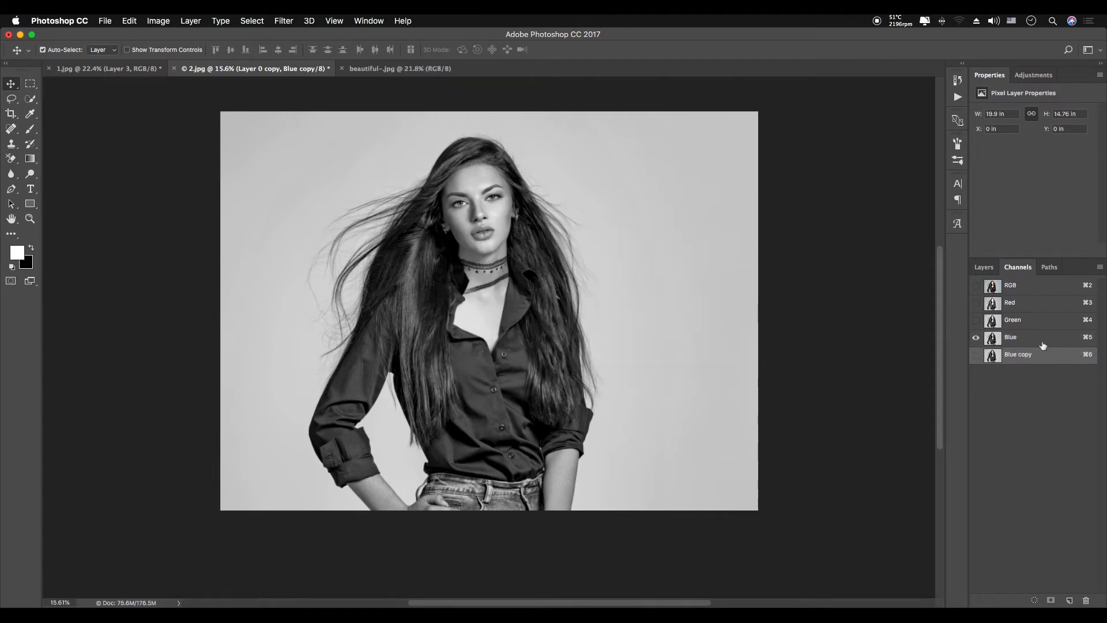
pyautogui.click(976, 355)
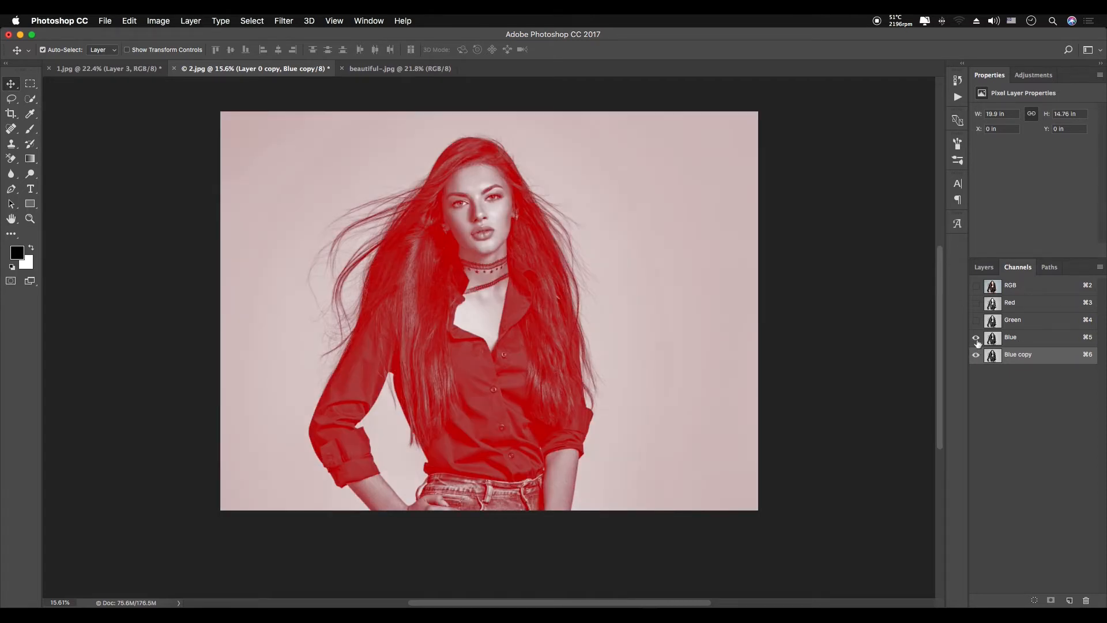
pyautogui.click(976, 338)
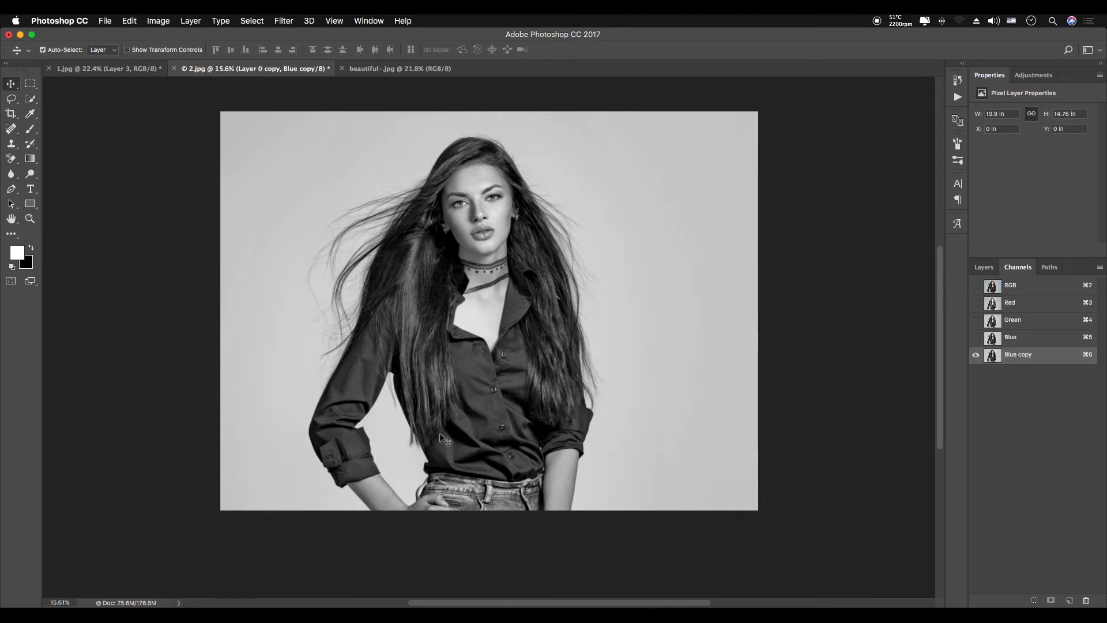
# Paint the woman's face black on the Blue copy channel with a soft 600 px brush
pyautogui.press('b')
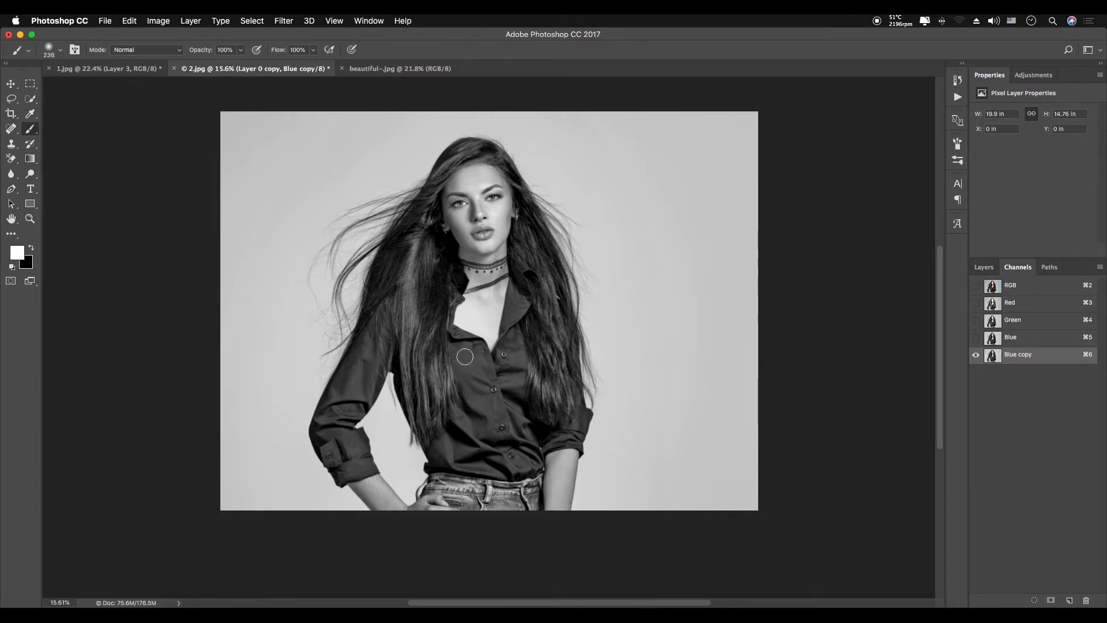
pyautogui.press('x')
pyautogui.press(']')
pyautogui.press(']')
pyautogui.press(']')
pyautogui.press(']')
pyautogui.press(']')
pyautogui.press(']')
pyautogui.press(']')
pyautogui.press(']')
pyautogui.moveTo(474, 186)
pyautogui.mouseDown()
pyautogui.moveTo(460, 215)
pyautogui.moveTo(465, 198)
pyautogui.moveTo(490, 207)
pyautogui.moveTo(469, 179)
pyautogui.moveTo(481, 220)
pyautogui.mouseUp()
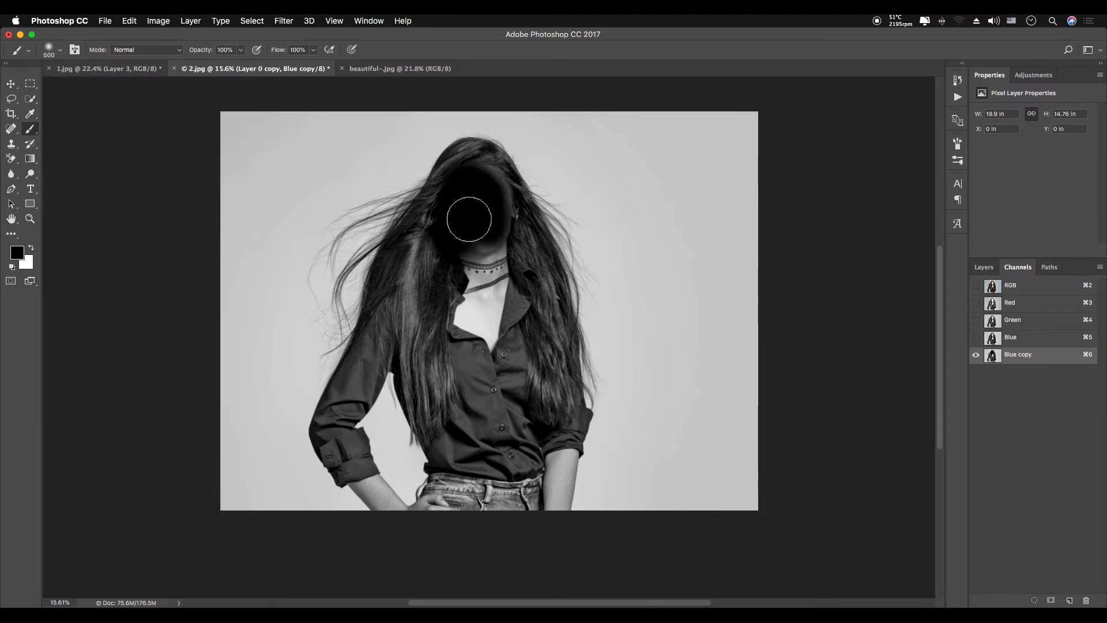
# Increase the brush hardness and paint the woman's torso and the inner areas of her hair black
pyautogui.rightClick(492, 268)
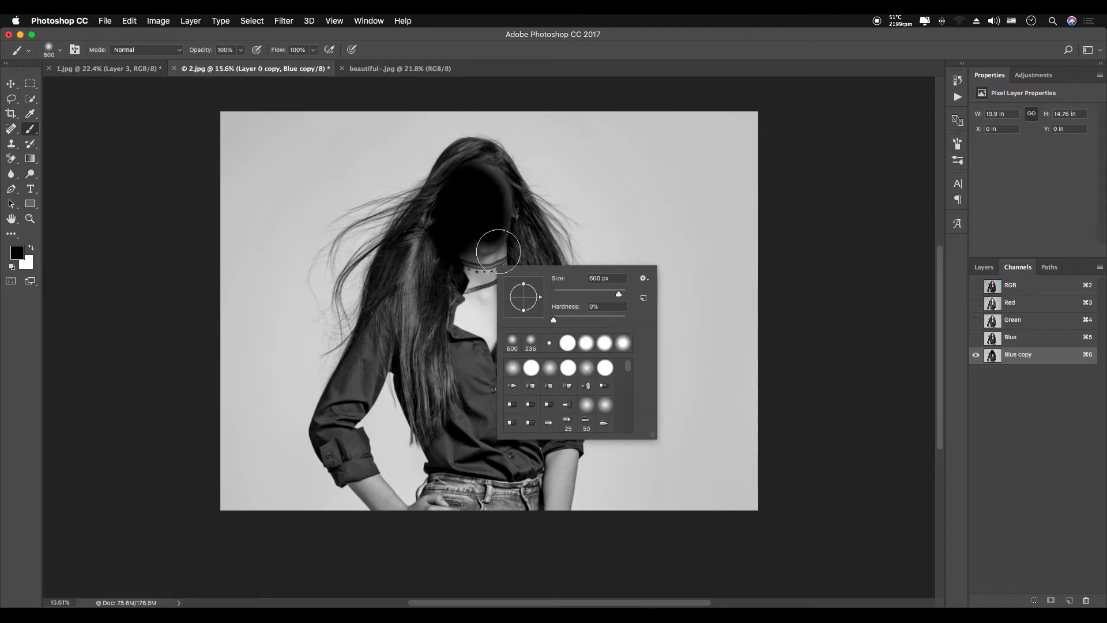
pyautogui.moveTo(554, 321); pyautogui.dragTo(602, 321)
pyautogui.moveTo(482, 267)
pyautogui.mouseDown()
pyautogui.moveTo(466, 295)
pyautogui.moveTo(421, 297)
pyautogui.moveTo(465, 173)
pyautogui.moveTo(525, 284)
pyautogui.moveTo(510, 309)
pyautogui.moveTo(528, 307)
pyautogui.moveTo(546, 416)
pyautogui.moveTo(539, 497)
pyautogui.moveTo(465, 509)
pyautogui.moveTo(432, 353)
pyautogui.moveTo(462, 417)
pyautogui.moveTo(506, 395)
pyautogui.moveTo(549, 440)
pyautogui.mouseUp()
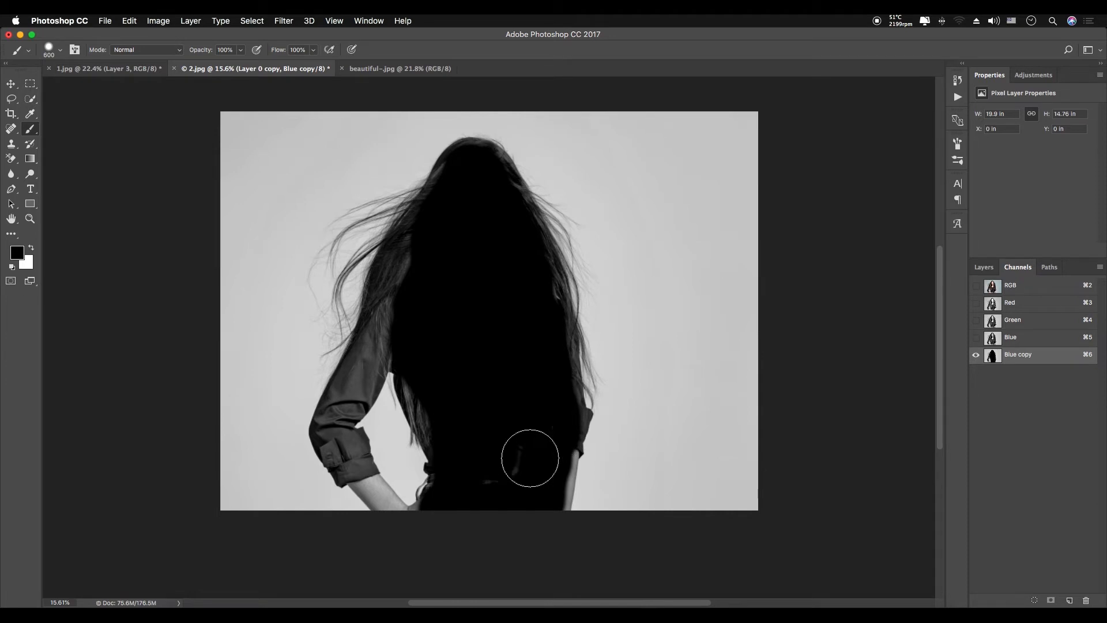
pyautogui.scroll(3, 453, 410)
pyautogui.hscroll(-3, 584, 396)
pyautogui.moveTo(529, 144)
pyautogui.mouseDown()
pyautogui.moveTo(516, 229)
pyautogui.moveTo(565, 420)
pyautogui.moveTo(593, 391)
pyautogui.moveTo(570, 479)
pyautogui.moveTo(687, 459)
pyautogui.moveTo(729, 340)
pyautogui.moveTo(718, 415)
pyautogui.moveTo(688, 315)
pyautogui.moveTo(710, 262)
pyautogui.moveTo(730, 273)
pyautogui.moveTo(737, 355)
pyautogui.moveTo(721, 431)
pyautogui.moveTo(723, 408)
pyautogui.mouseUp()
pyautogui.scroll(-2, 614, 362)
# Reduce the brush to 175 px and paint the sleeve and outer edge of the straight arm black
pyautogui.rightClick(698, 323)
pyautogui.press('Escape')
pyautogui.press('[')
pyautogui.press('[')
pyautogui.press('[')
pyautogui.press('[')
pyautogui.press('[')
pyautogui.press('[')
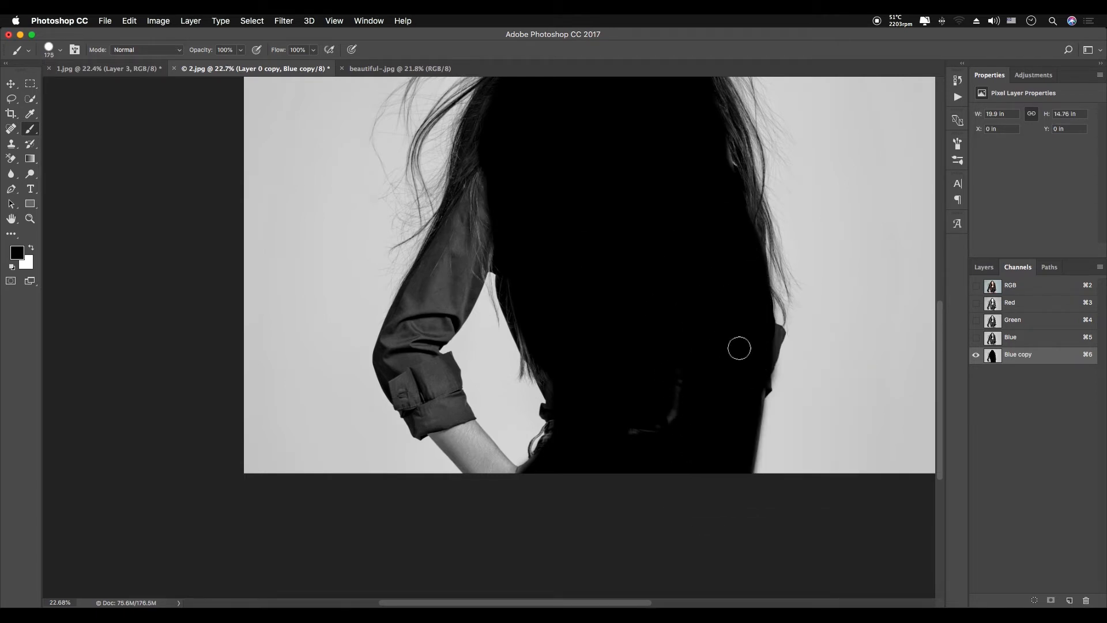
pyautogui.scroll(5, 798, 361)
pyautogui.scroll(1, 795, 364)
pyautogui.moveTo(742, 304)
pyautogui.mouseDown()
pyautogui.moveTo(725, 369)
pyautogui.moveTo(755, 294)
pyautogui.moveTo(722, 424)
pyautogui.moveTo(704, 441)
pyautogui.moveTo(699, 547)
pyautogui.mouseUp()
# Reduce the brush to 125 px and paint over the grey remnants on the jeans and around the waist in black
pyautogui.press('[')
pyautogui.press('[')
pyautogui.scroll(-3, 680, 541)
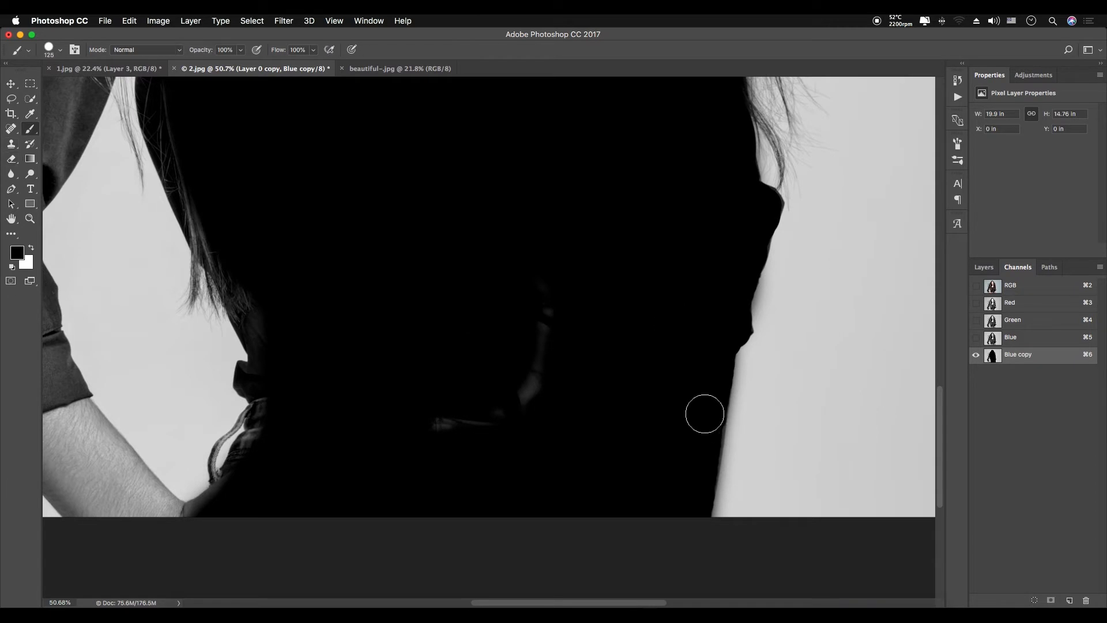
pyautogui.moveTo(459, 439); pyautogui.dragTo(714, 449)
pyautogui.moveTo(779, 398)
pyautogui.mouseDown()
pyautogui.moveTo(774, 388)
pyautogui.moveTo(708, 438)
pyautogui.mouseUp()
pyautogui.moveTo(472, 230)
pyautogui.mouseDown()
pyautogui.moveTo(472, 284)
pyautogui.moveTo(522, 365)
pyautogui.moveTo(502, 490)
pyautogui.mouseUp()
pyautogui.moveTo(462, 521)
pyautogui.mouseDown()
pyautogui.moveTo(440, 530)
pyautogui.moveTo(333, 439)
pyautogui.moveTo(342, 452)
pyautogui.moveTo(327, 423)
pyautogui.moveTo(357, 459)
pyautogui.moveTo(342, 433)
pyautogui.moveTo(360, 485)
pyautogui.moveTo(317, 479)
pyautogui.moveTo(302, 446)
pyautogui.moveTo(263, 433)
pyautogui.moveTo(310, 495)
pyautogui.moveTo(355, 502)
pyautogui.moveTo(238, 297)
pyautogui.moveTo(270, 293)
pyautogui.moveTo(294, 363)
pyautogui.moveTo(273, 402)
pyautogui.moveTo(234, 408)
pyautogui.moveTo(173, 318)
pyautogui.moveTo(170, 343)
pyautogui.moveTo(224, 412)
pyautogui.moveTo(193, 279)
pyautogui.mouseUp()
# Enlarge the brush to 200 px and fill the bent arm, its sleeve and the remaining grey hair areas with black
pyautogui.press(']')
pyautogui.press(']')
pyautogui.press(']')
pyautogui.press('space')
pyautogui.moveTo(254, 372); pyautogui.dragTo(298, 447)
pyautogui.moveTo(234, 316)
pyautogui.mouseDown()
pyautogui.moveTo(207, 310)
pyautogui.moveTo(358, 217)
pyautogui.moveTo(309, 289)
pyautogui.moveTo(319, 380)
pyautogui.mouseUp()
pyautogui.scroll(5, 319, 379)
pyautogui.moveTo(243, 461)
pyautogui.mouseDown()
pyautogui.moveTo(270, 361)
pyautogui.moveTo(381, 258)
pyautogui.moveTo(361, 257)
pyautogui.moveTo(261, 394)
pyautogui.moveTo(318, 280)
pyautogui.moveTo(340, 185)
pyautogui.moveTo(270, 383)
pyautogui.moveTo(289, 335)
pyautogui.moveTo(217, 487)
pyautogui.moveTo(373, 384)
pyautogui.moveTo(329, 471)
pyautogui.moveTo(401, 421)
pyautogui.mouseUp()
pyautogui.scroll(3, 358, 255)
pyautogui.moveTo(478, 389); pyautogui.dragTo(480, 171)
pyautogui.moveTo(425, 354); pyautogui.dragTo(369, 344)
pyautogui.moveTo(506, 265); pyautogui.dragTo(499, 367)
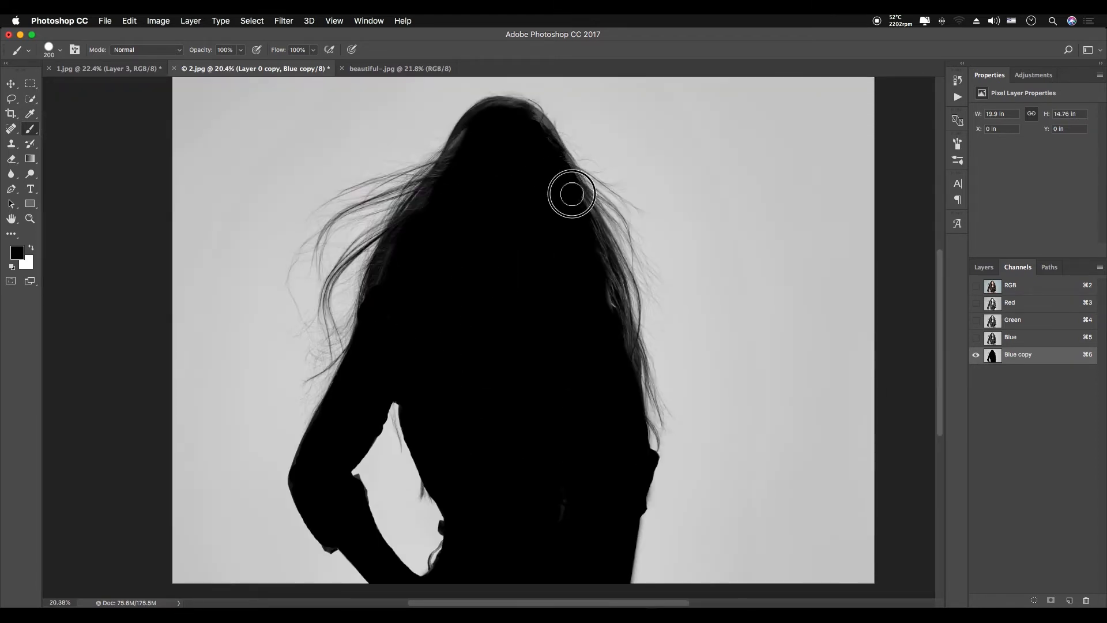
# Apply Levels to the Blue copy channel with a black input of 107 and a white input of 198
pyautogui.scroll(-2, 577, 346)
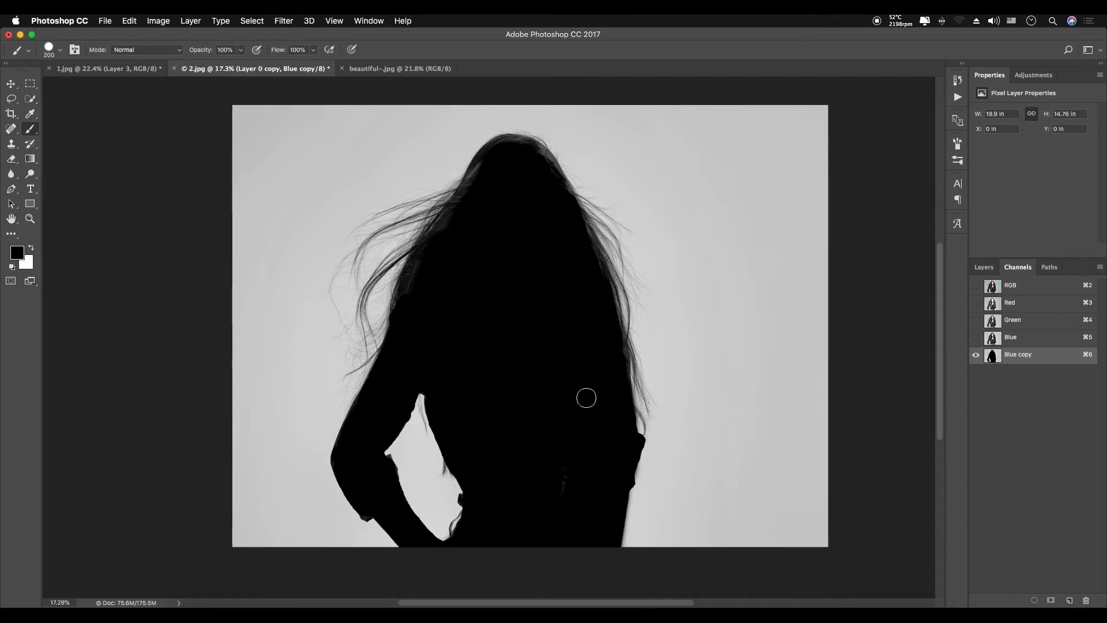
pyautogui.press('super+l')
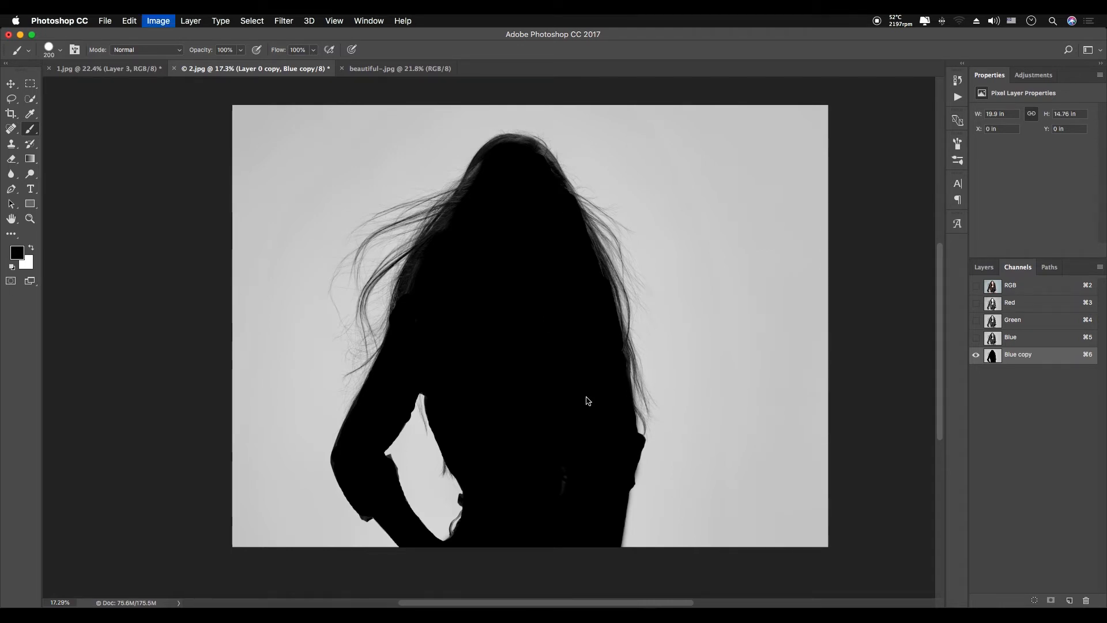
pyautogui.click(642, 242)
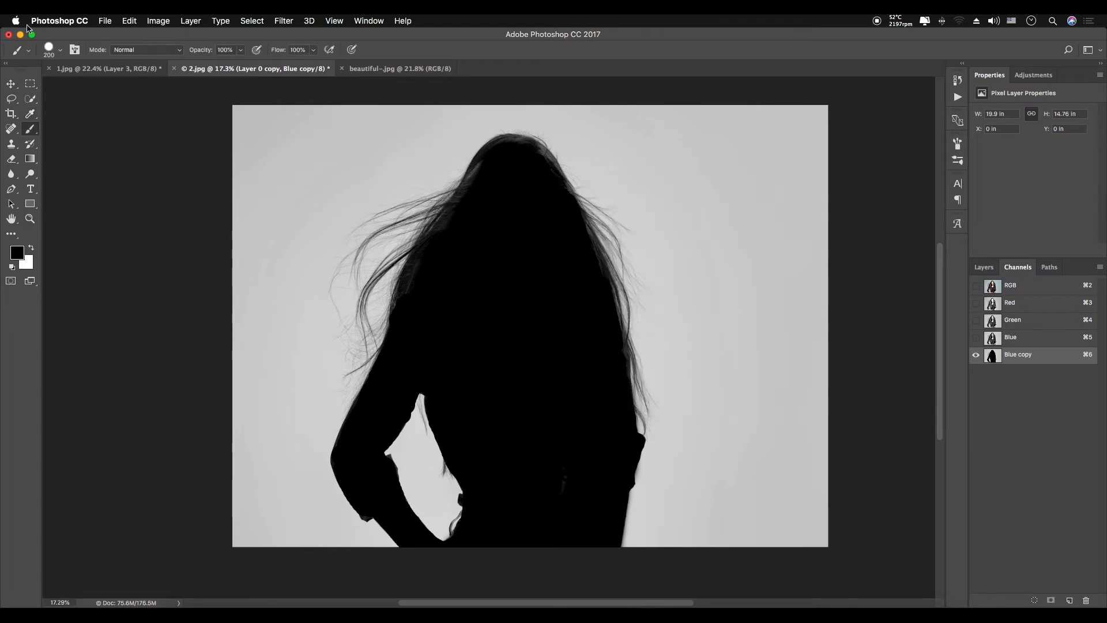
pyautogui.click(153, 21)
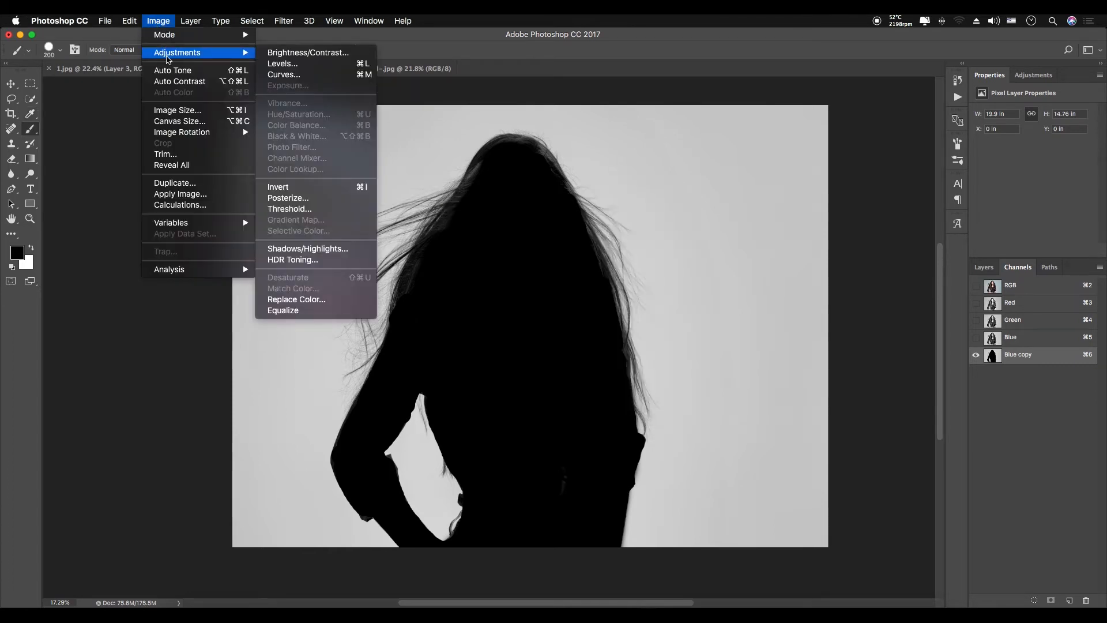
pyautogui.moveTo(236, 53)
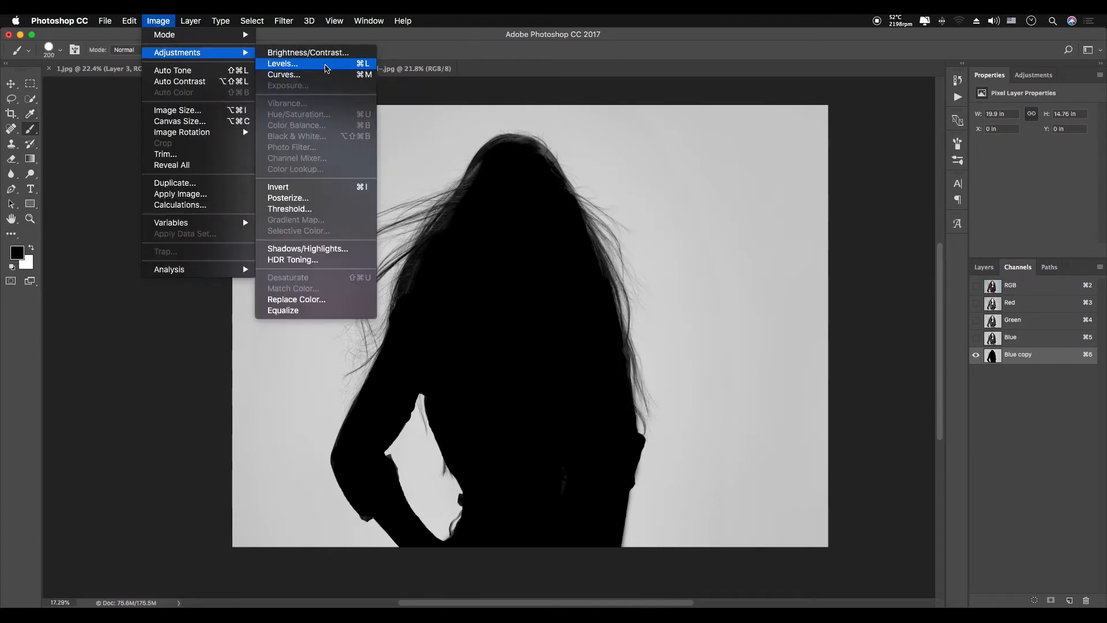
pyautogui.click(326, 68)
pyautogui.moveTo(594, 197); pyautogui.dragTo(926, 202)
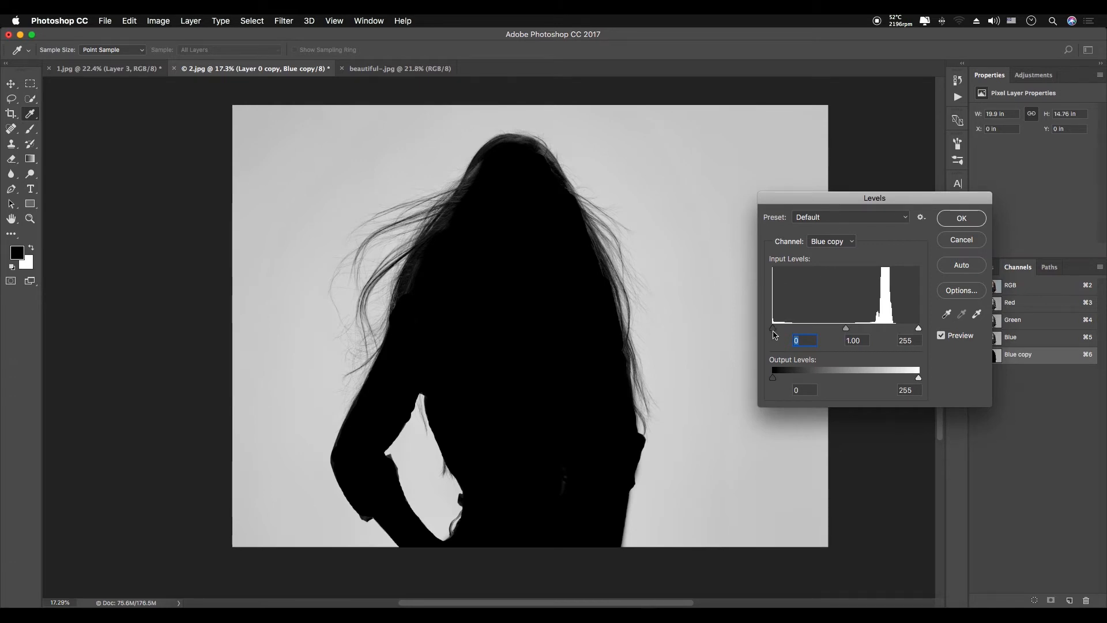
pyautogui.moveTo(774, 329); pyautogui.dragTo(829, 330)
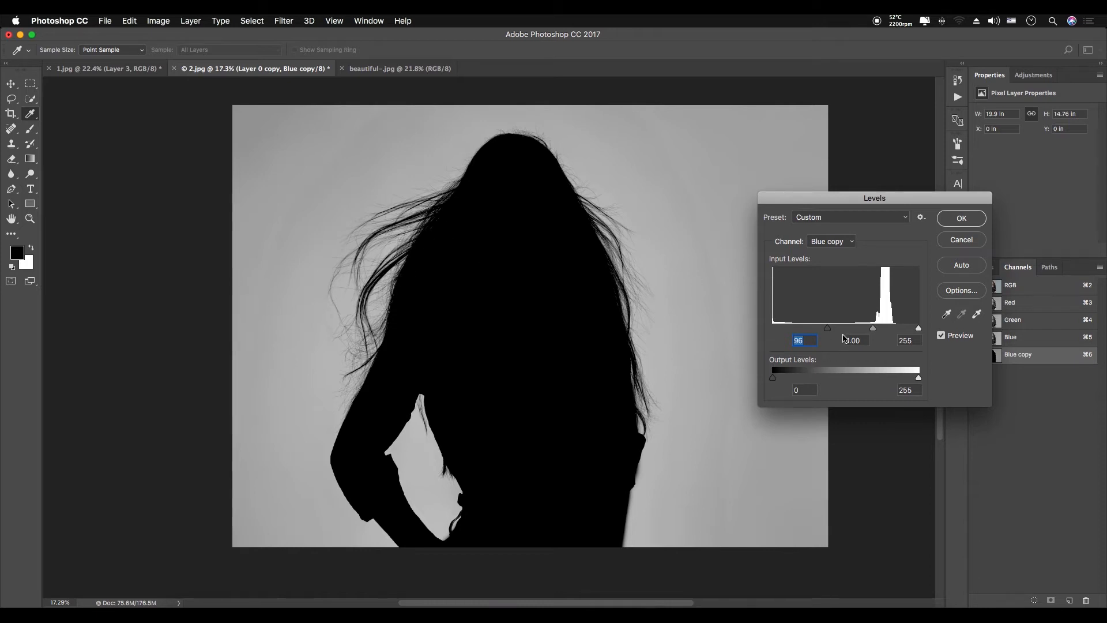
pyautogui.moveTo(828, 333); pyautogui.dragTo(834, 333)
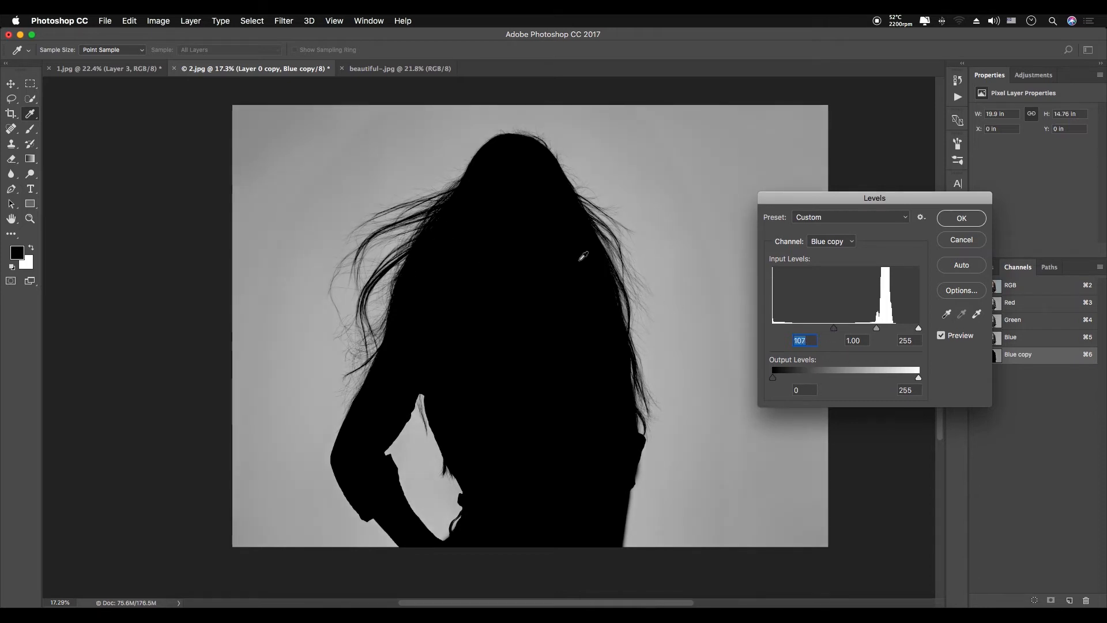
pyautogui.moveTo(871, 195); pyautogui.dragTo(934, 185)
pyautogui.moveTo(984, 323); pyautogui.dragTo(949, 323)
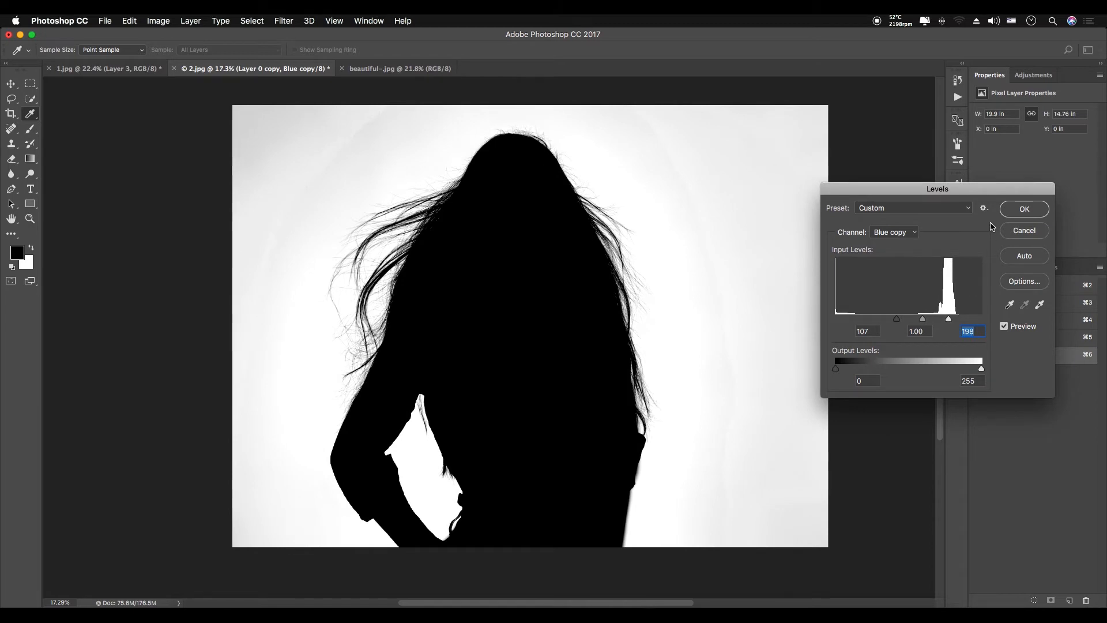
pyautogui.click(1018, 211)
# Load the Blue copy channel as a selection
pyautogui.press('b')
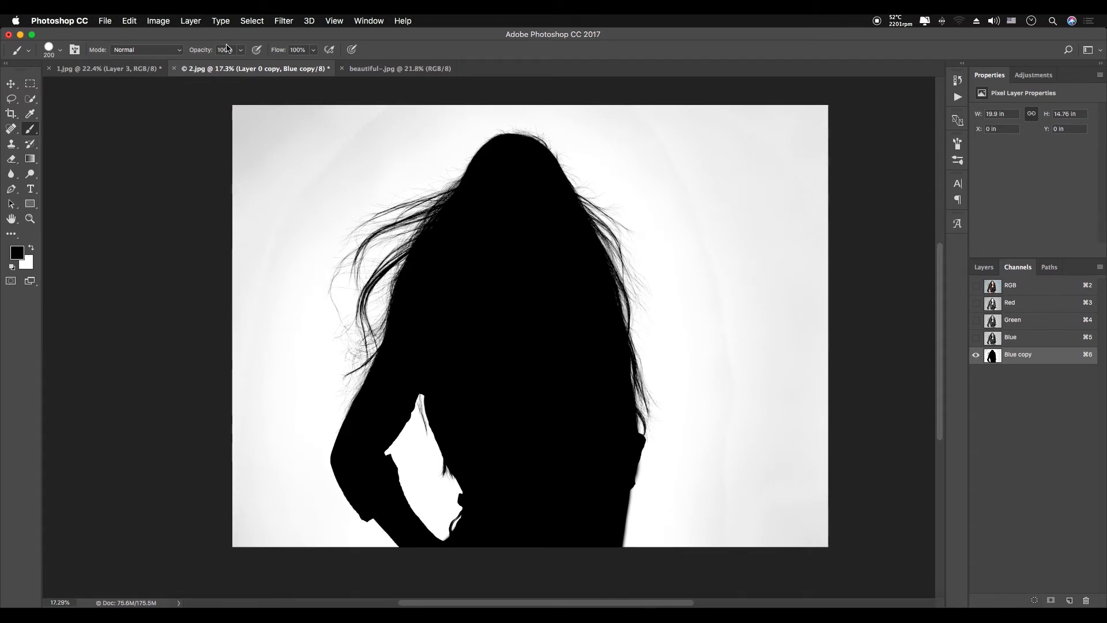
pyautogui.click(251, 21)
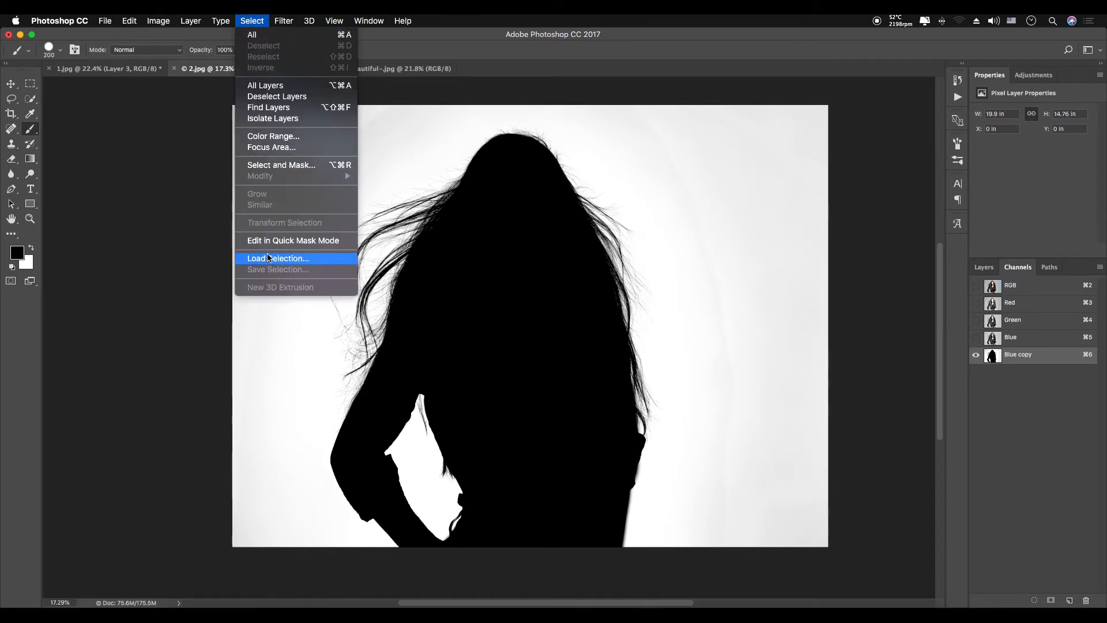
pyautogui.click(1063, 512)
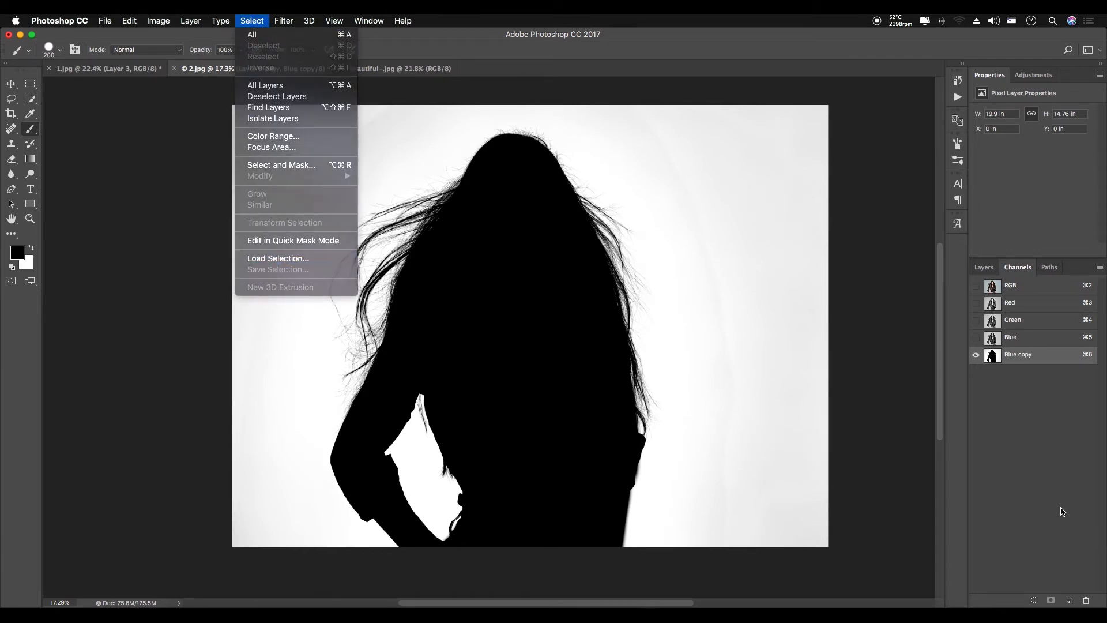
pyautogui.click(1032, 600)
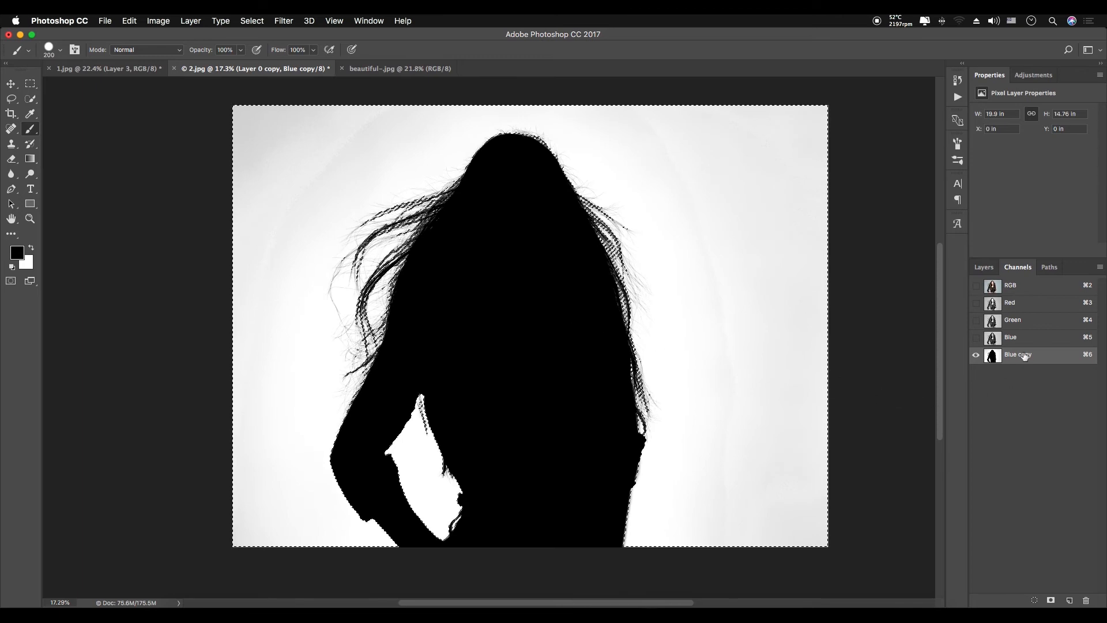
# Return to the layers, invert the selection and apply it as a layer mask on Layer 0 copy
pyautogui.click(983, 268)
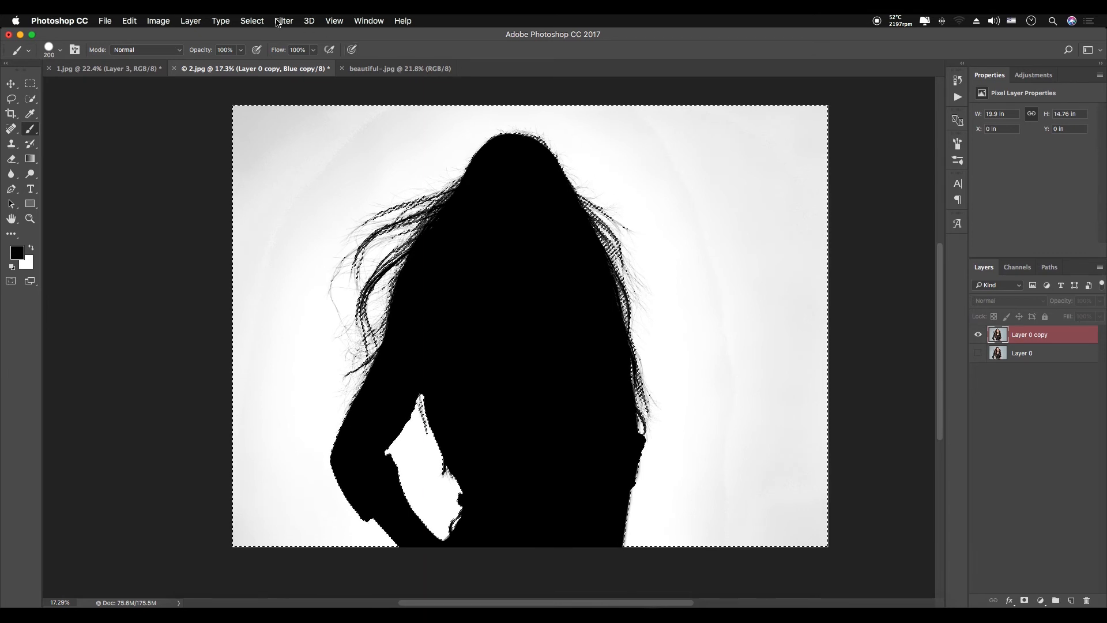
pyautogui.click(252, 22)
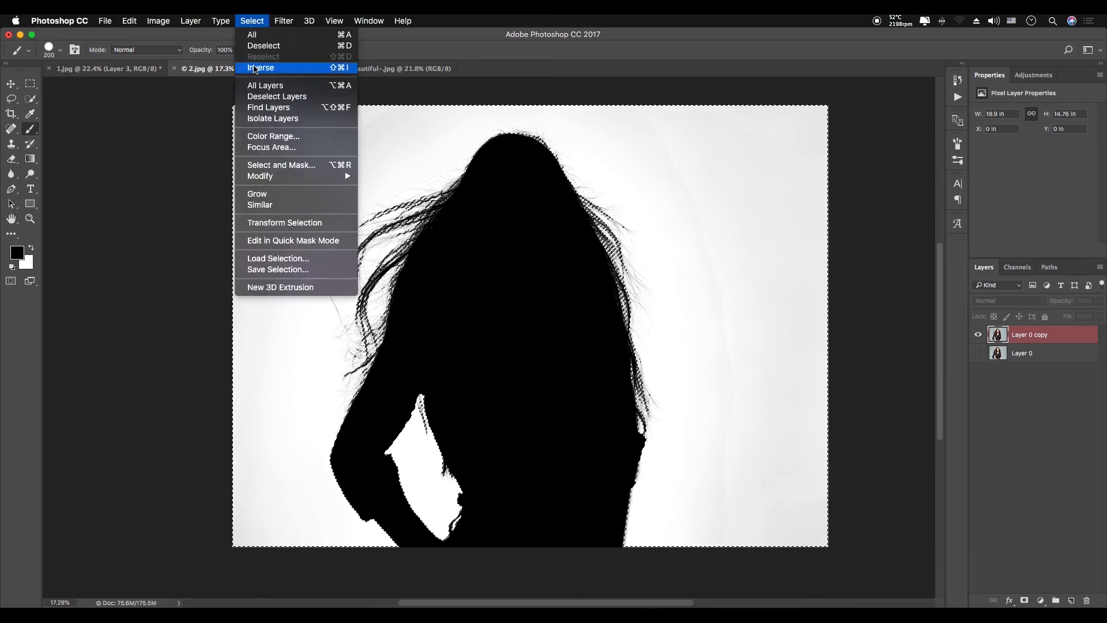
pyautogui.click(257, 68)
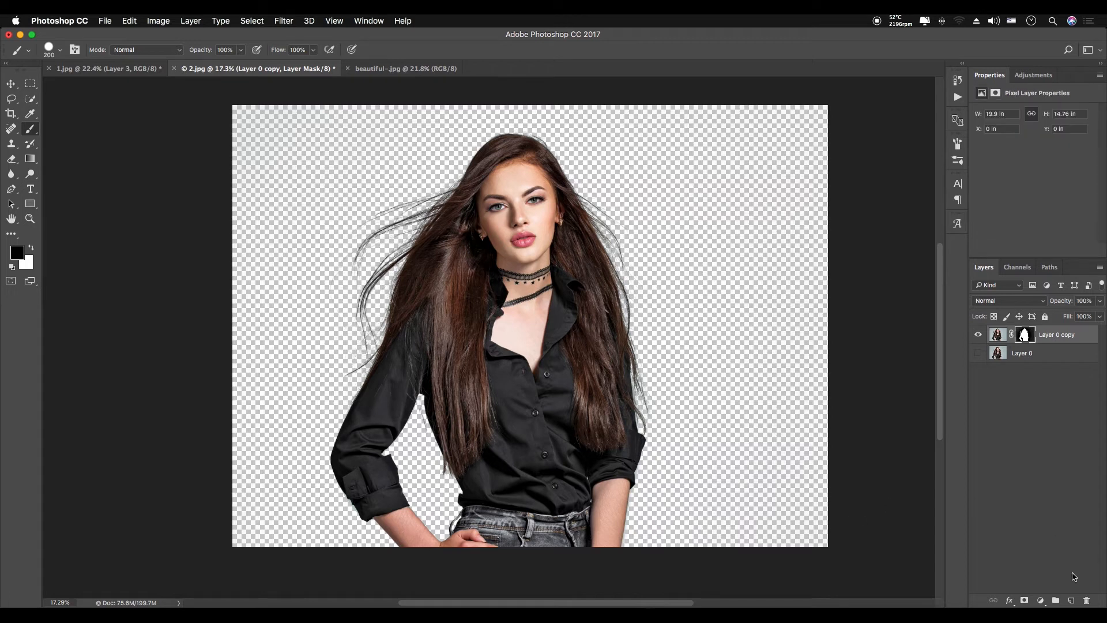
# Add a new layer, fill it with white and place it beneath the masked Layer 0 copy
pyautogui.click(1072, 601)
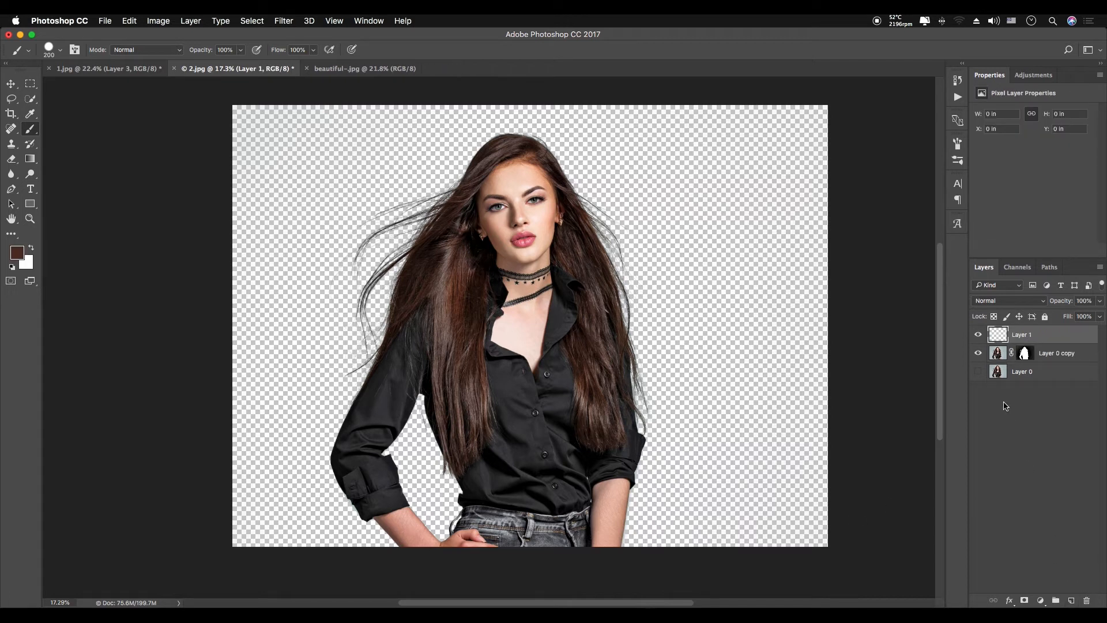
pyautogui.press('super+BackSpace')
pyautogui.moveTo(1032, 335); pyautogui.dragTo(1035, 362)
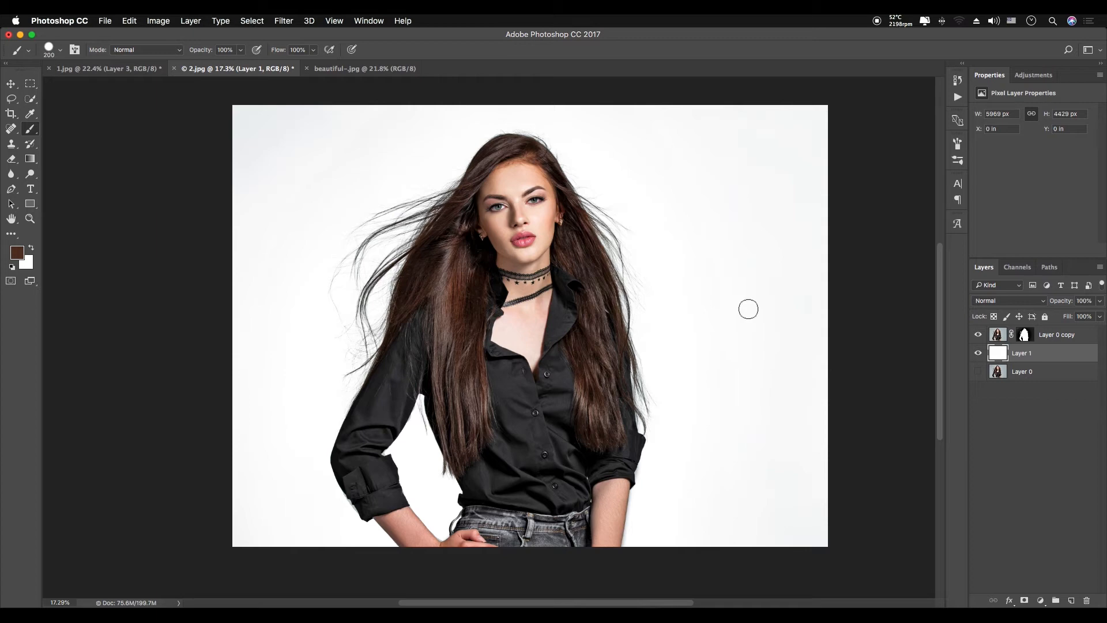
# Switch to the curly-haired woman's photo and crop off its lower part and sides to about 18.4 × 12.5 in
pyautogui.click(356, 70)
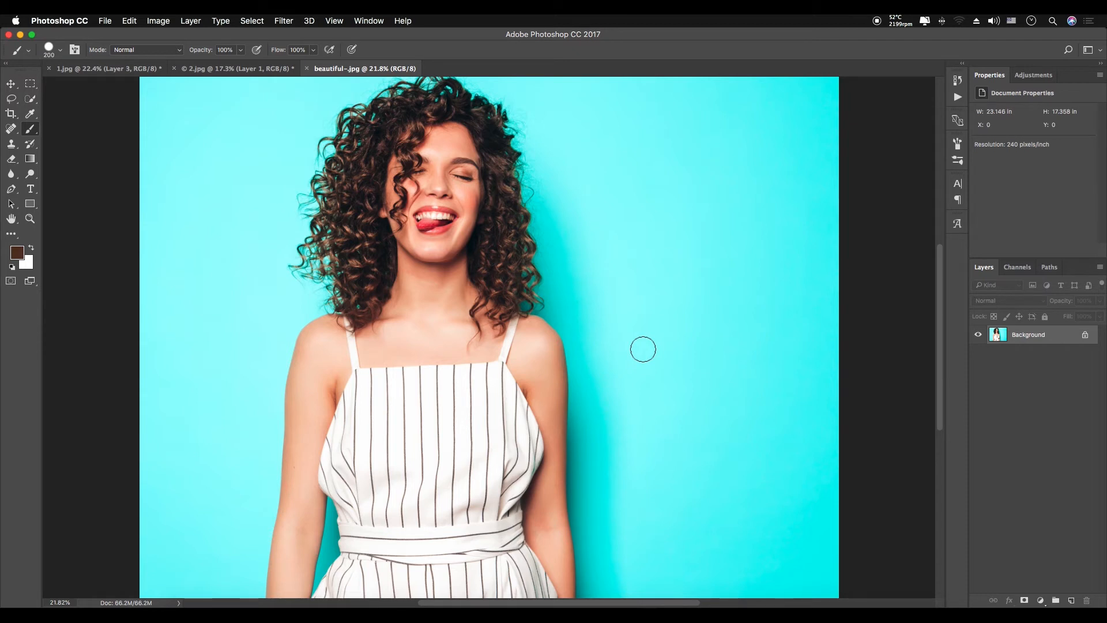
pyautogui.press('c')
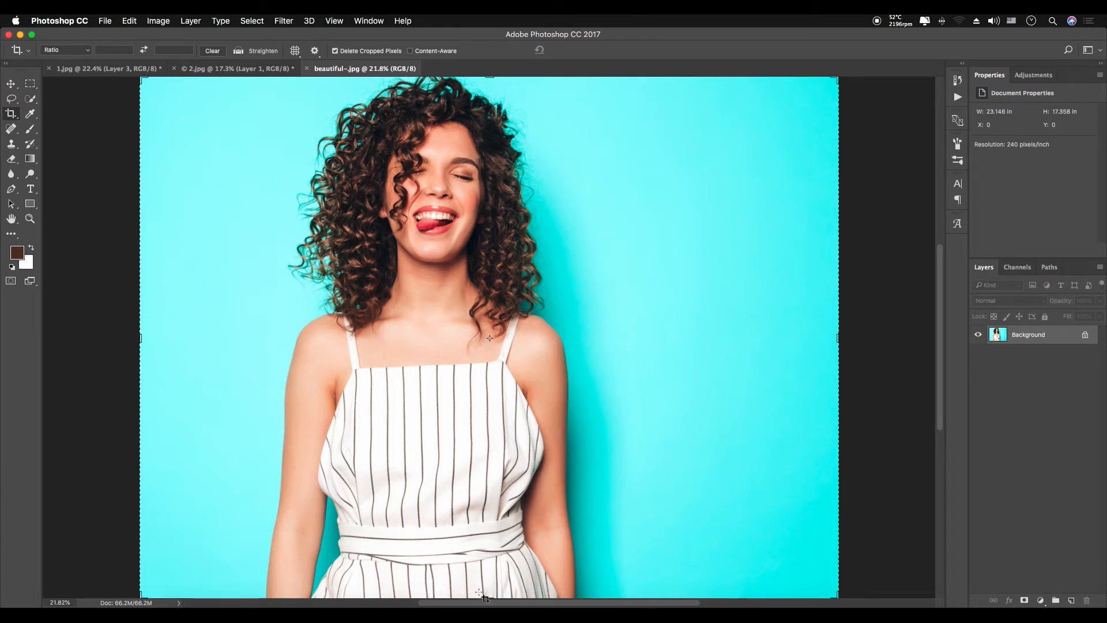
pyautogui.moveTo(491, 597); pyautogui.dragTo(489, 520)
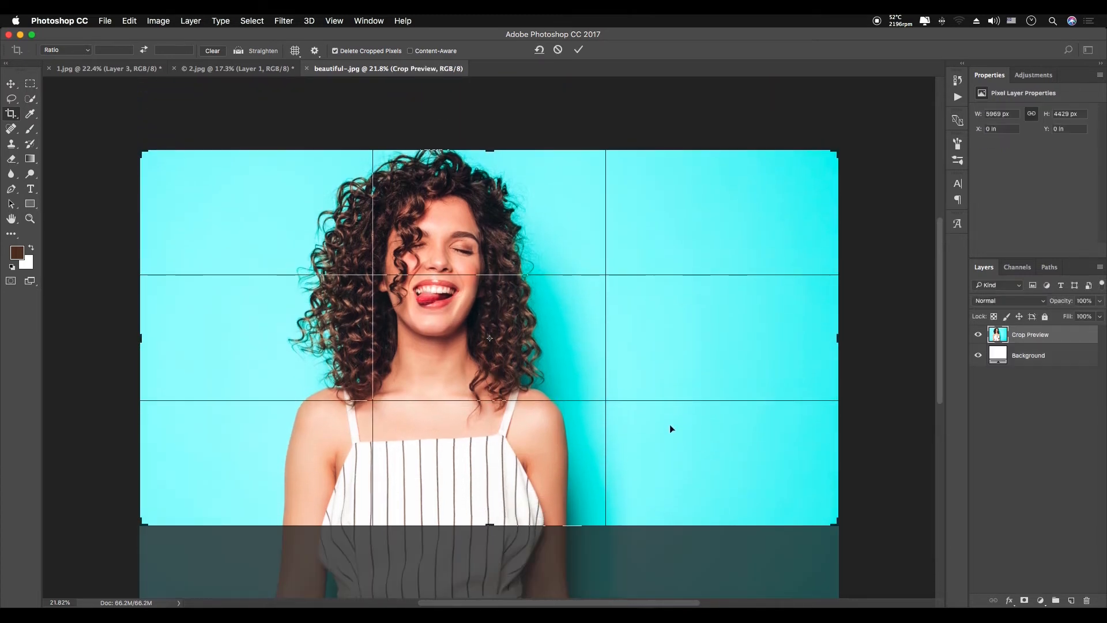
pyautogui.moveTo(840, 336); pyautogui.dragTo(779, 337)
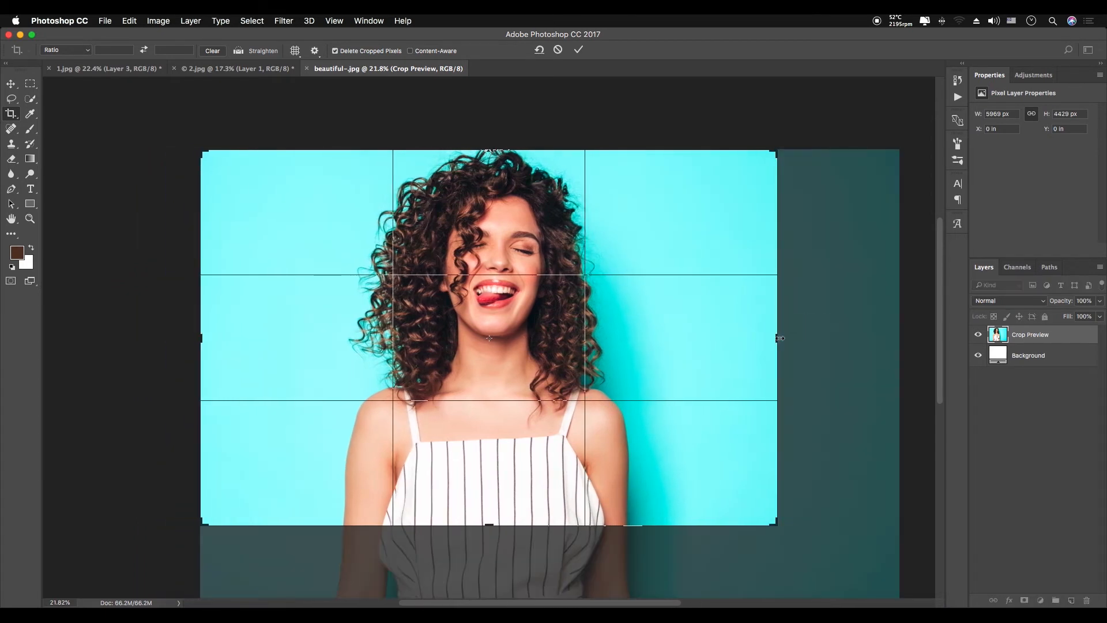
pyautogui.press('Return')
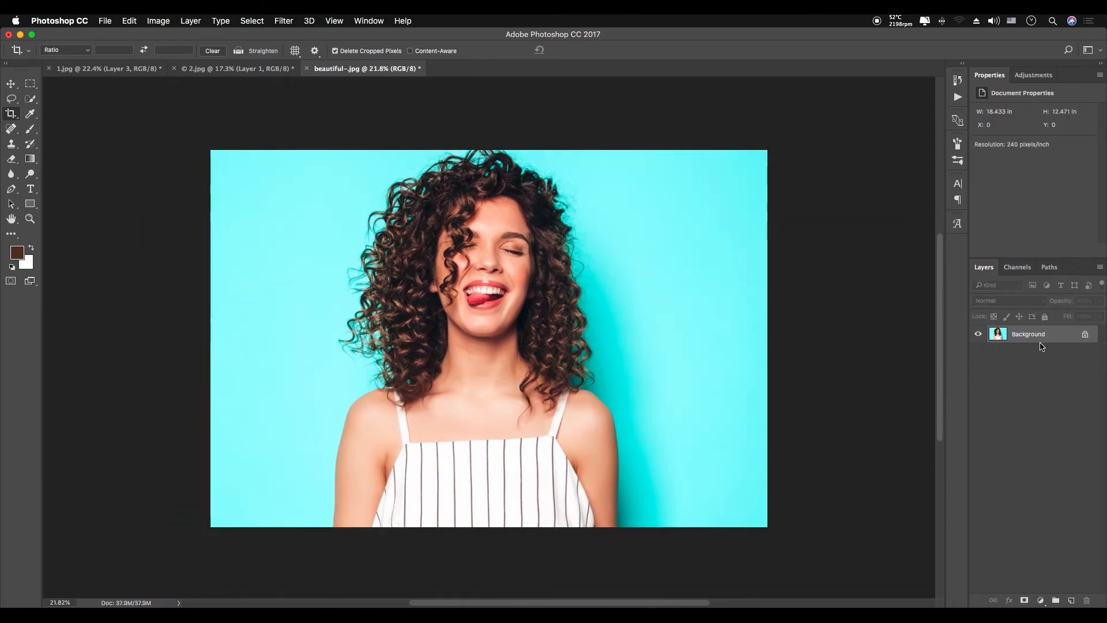
# Duplicate the Background layer, hide the original and choose the Background Eraser tool for the copy
pyautogui.press('super+j')
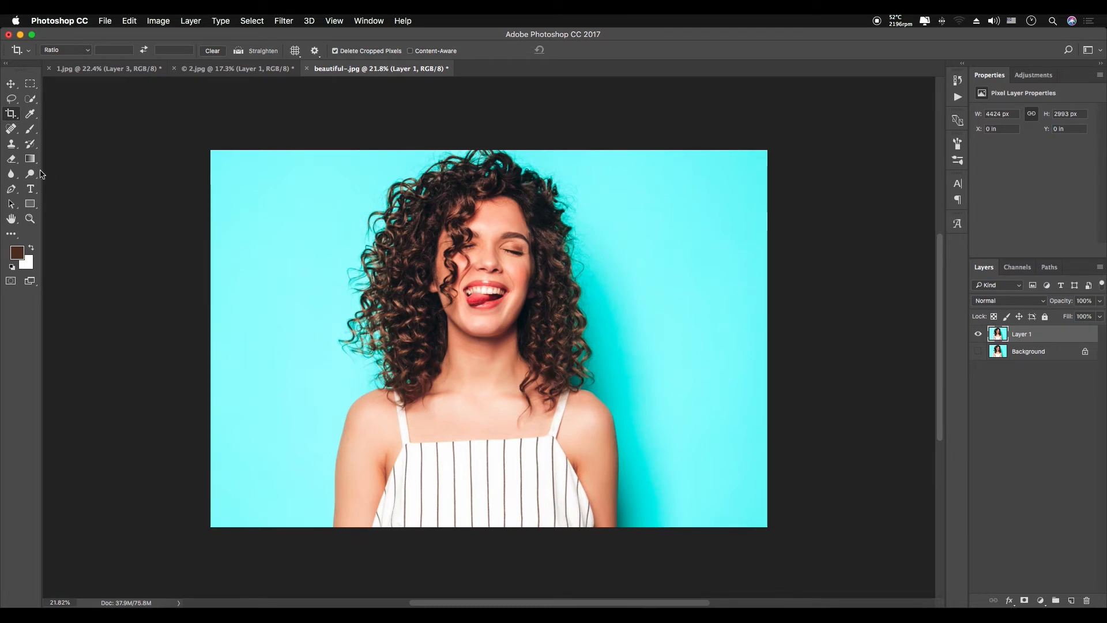
pyautogui.click(13, 161)
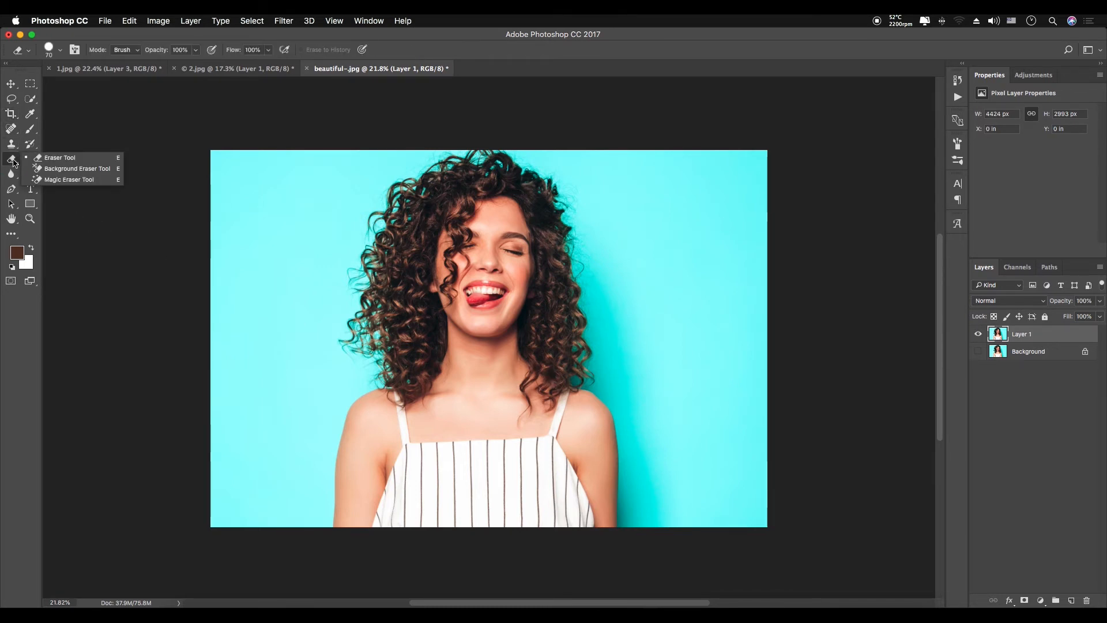
pyautogui.click(102, 168)
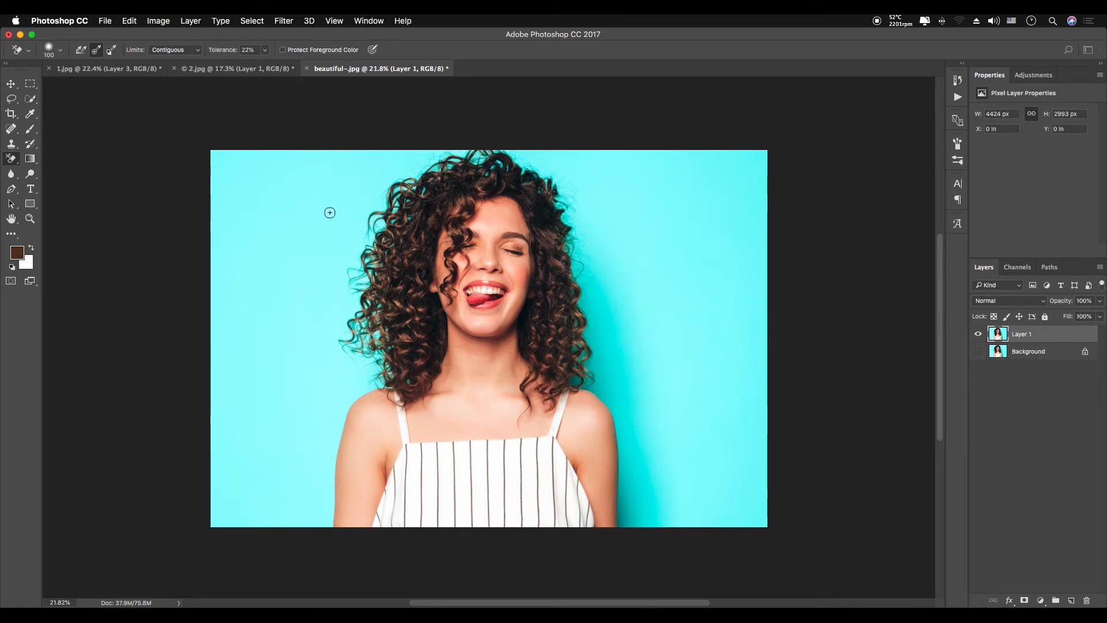
# Enlarge the eraser to 300 px, try one stroke on the cyan backdrop beside the upper curls and undo it
pyautogui.press(']')
pyautogui.press(']')
pyautogui.press(']')
pyautogui.press(']')
pyautogui.press(']')
pyautogui.press(']')
pyautogui.moveTo(377, 178); pyautogui.dragTo(403, 189)
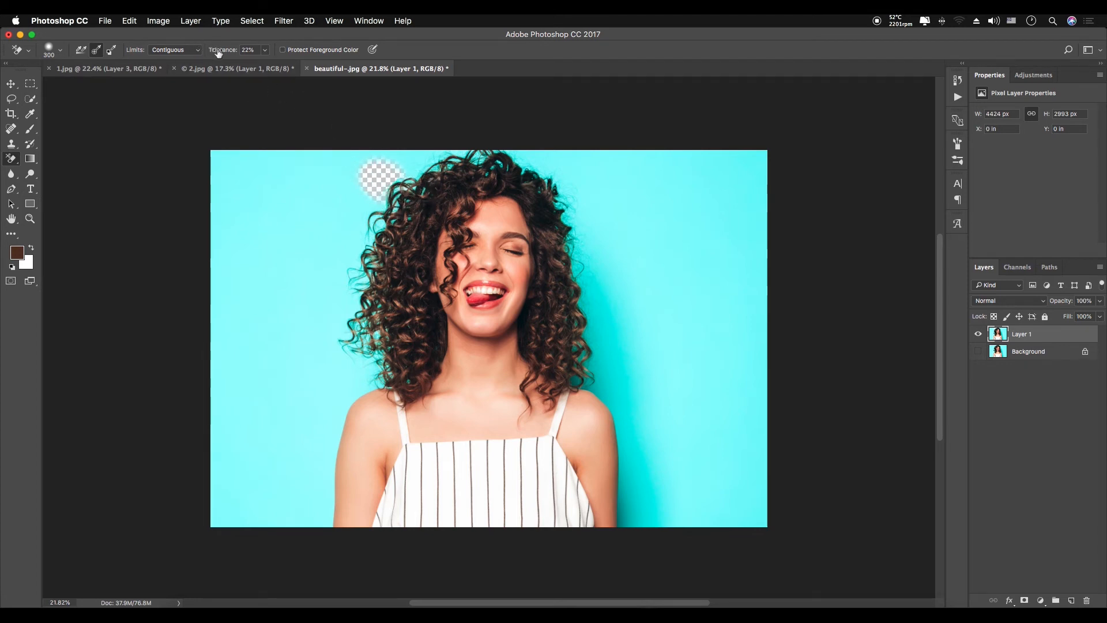
pyautogui.press('super+z')
# Raise the eraser tolerance to 35%, try a patch of backdrop beside the upper curls and undo it
pyautogui.moveTo(222, 53); pyautogui.dragTo(230, 55)
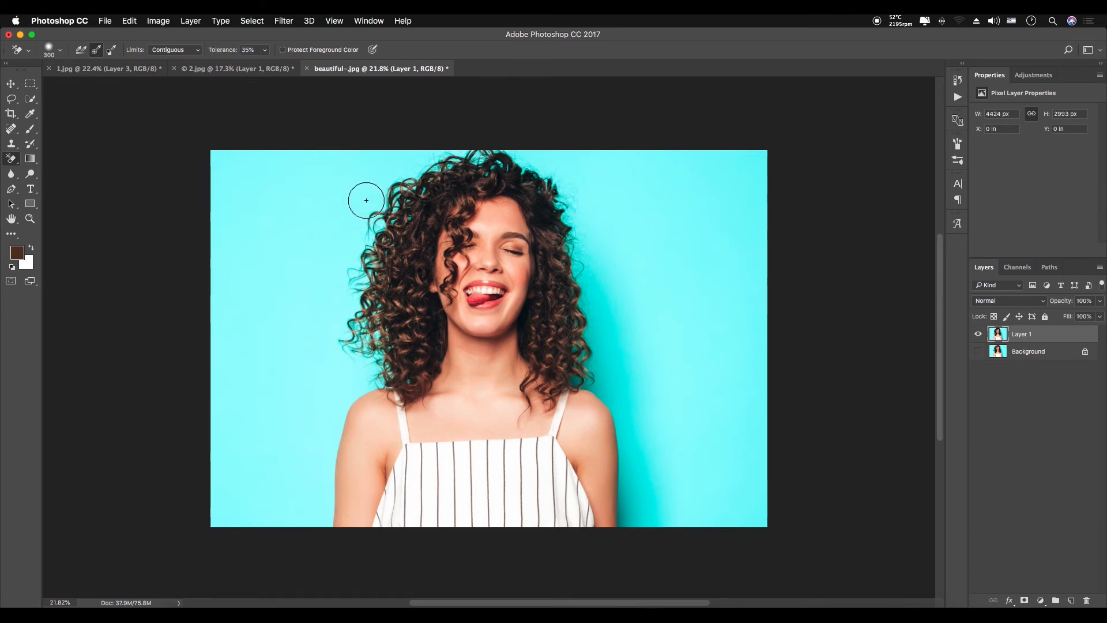
pyautogui.moveTo(366, 187); pyautogui.dragTo(370, 189)
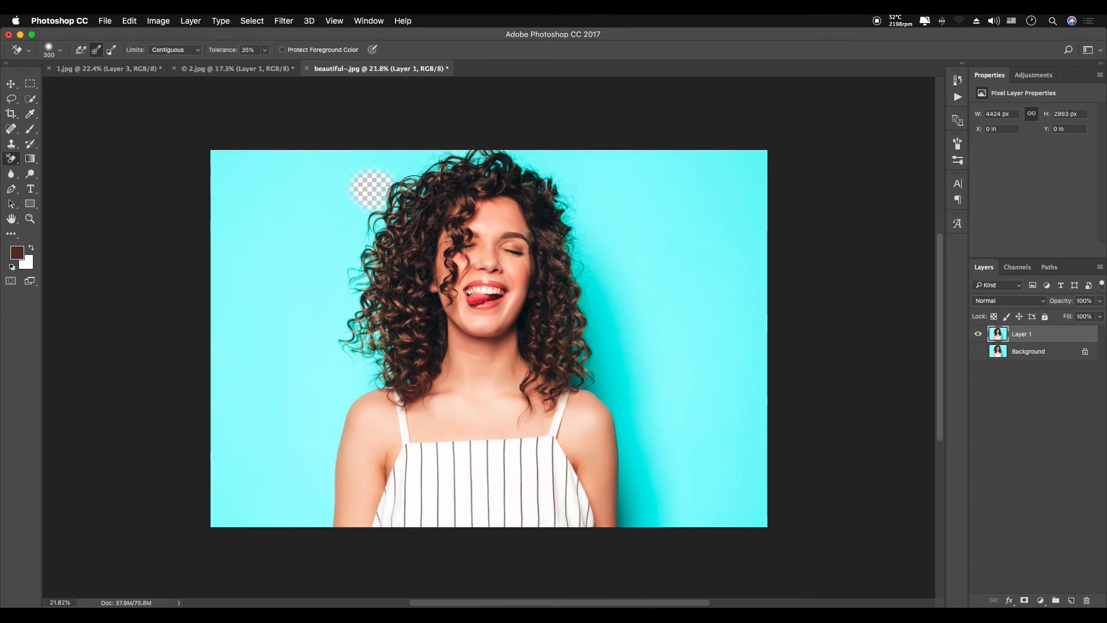
pyautogui.scroll(5, 407, 186)
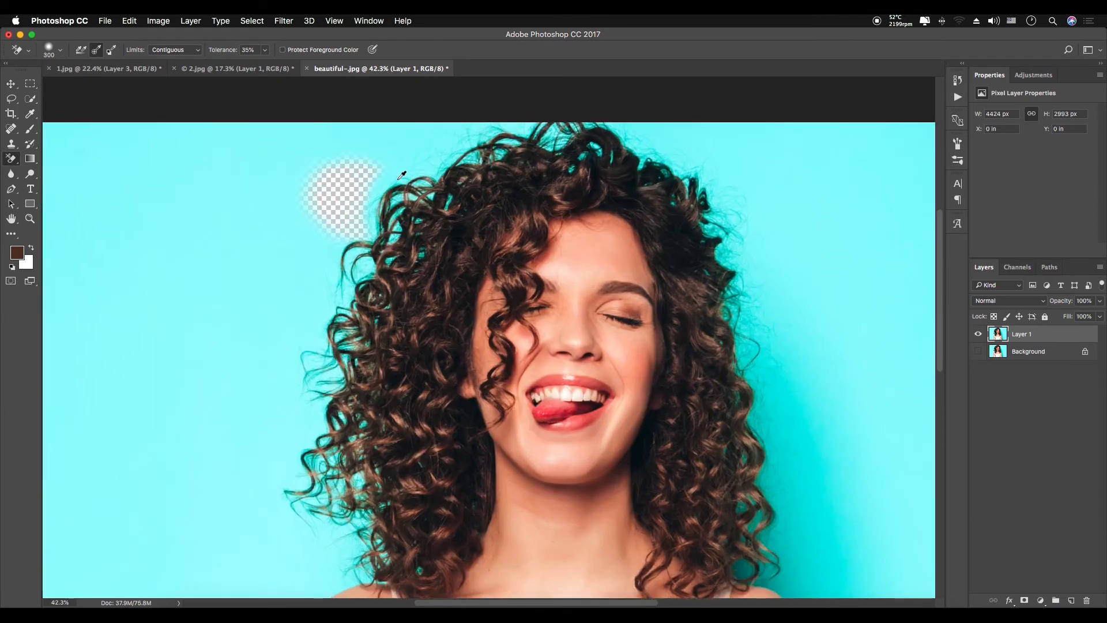
pyautogui.press('super+z')
# Set the Background Eraser tolerance to 45% and its size to 175 px, undoing the test erasure on the backdrop
pyautogui.click(223, 53)
pyautogui.moveTo(222, 55); pyautogui.dragTo(229, 60)
pyautogui.click(306, 171)
pyautogui.press('[')
pyautogui.press('[')
pyautogui.press('[')
pyautogui.press('super+z')
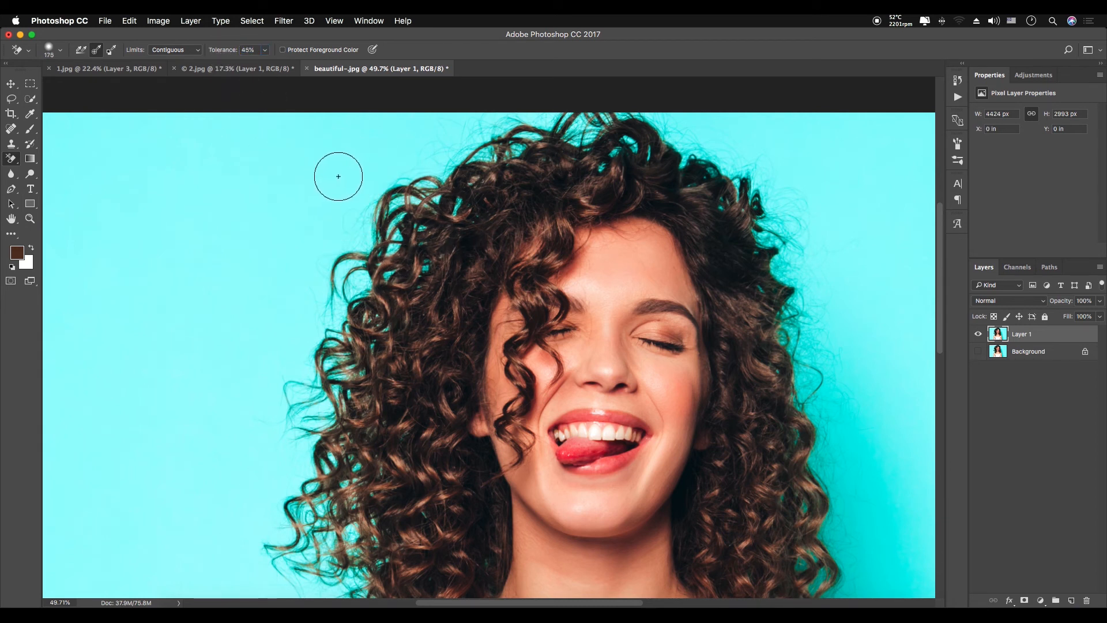
# Erase the cyan backdrop around the upper-left curls, from the crown down to about eye level
pyautogui.moveTo(364, 160)
pyautogui.mouseDown()
pyautogui.moveTo(560, 126)
pyautogui.moveTo(439, 167)
pyautogui.mouseUp()
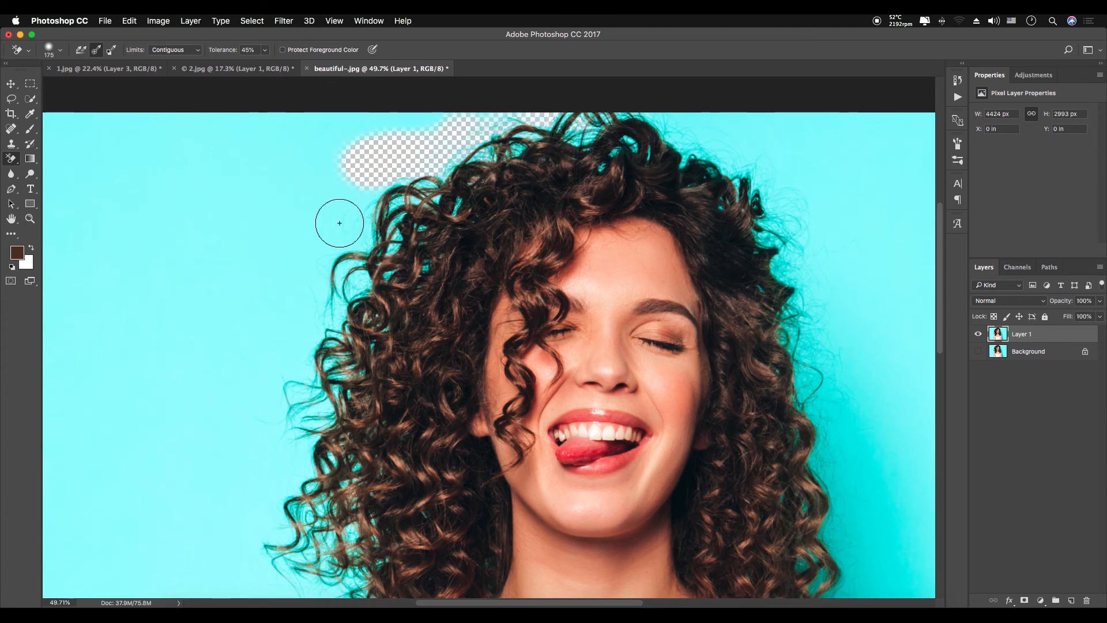
pyautogui.moveTo(390, 216); pyautogui.dragTo(393, 214)
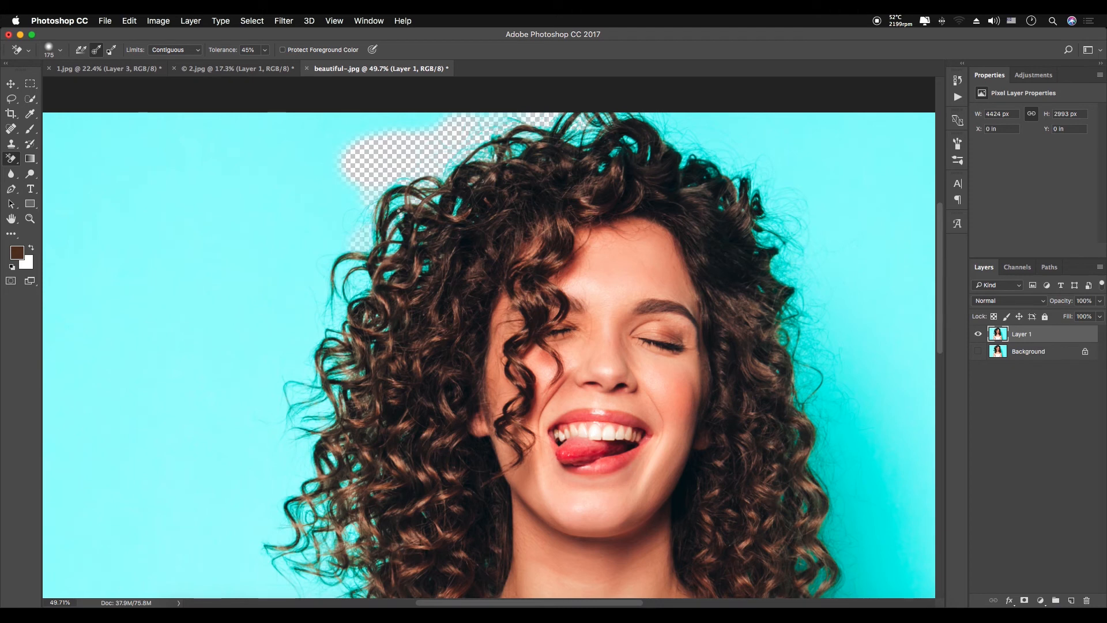
pyautogui.moveTo(295, 260)
pyautogui.mouseDown()
pyautogui.moveTo(347, 295)
pyautogui.moveTo(323, 331)
pyautogui.moveTo(279, 314)
pyautogui.moveTo(330, 365)
pyautogui.moveTo(394, 211)
pyautogui.mouseUp()
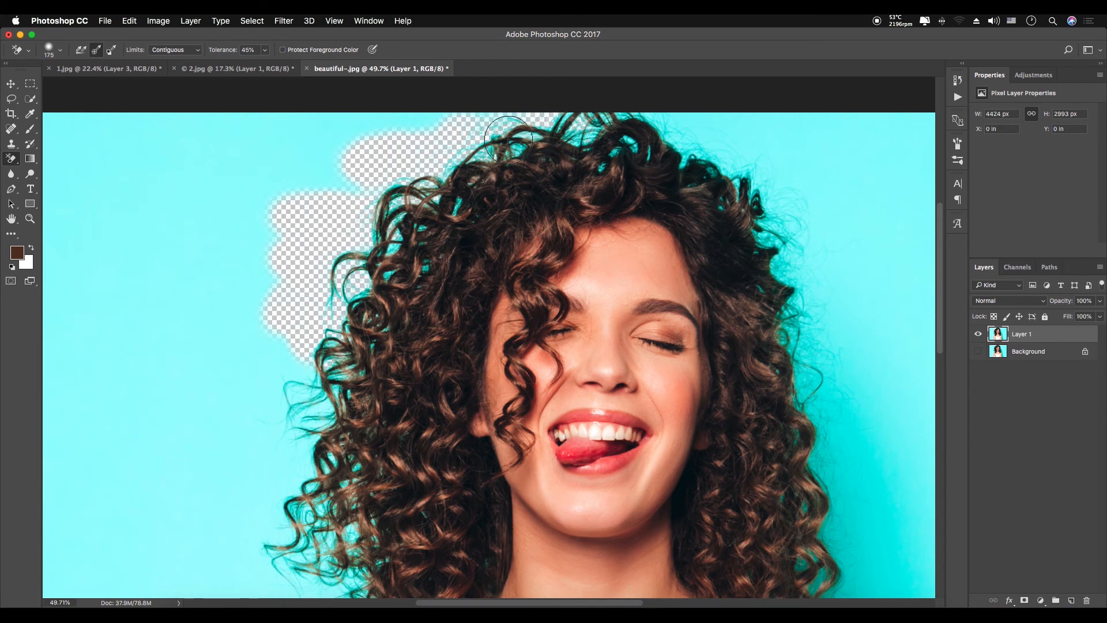
# Erase the cyan backdrop around the middle and lower curls on the photo's left side, including gaps between strands
pyautogui.moveTo(278, 382)
pyautogui.mouseDown()
pyautogui.moveTo(319, 379)
pyautogui.moveTo(297, 428)
pyautogui.moveTo(310, 417)
pyautogui.moveTo(342, 269)
pyautogui.moveTo(347, 418)
pyautogui.moveTo(272, 457)
pyautogui.moveTo(289, 447)
pyautogui.moveTo(311, 461)
pyautogui.moveTo(295, 380)
pyautogui.mouseUp()
pyautogui.moveTo(260, 415); pyautogui.dragTo(277, 357)
pyautogui.moveTo(361, 432)
pyautogui.mouseDown()
pyautogui.moveTo(326, 398)
pyautogui.moveTo(306, 424)
pyautogui.moveTo(356, 430)
pyautogui.mouseUp()
pyautogui.moveTo(363, 468)
pyautogui.mouseDown()
pyautogui.moveTo(319, 464)
pyautogui.moveTo(286, 440)
pyautogui.mouseUp()
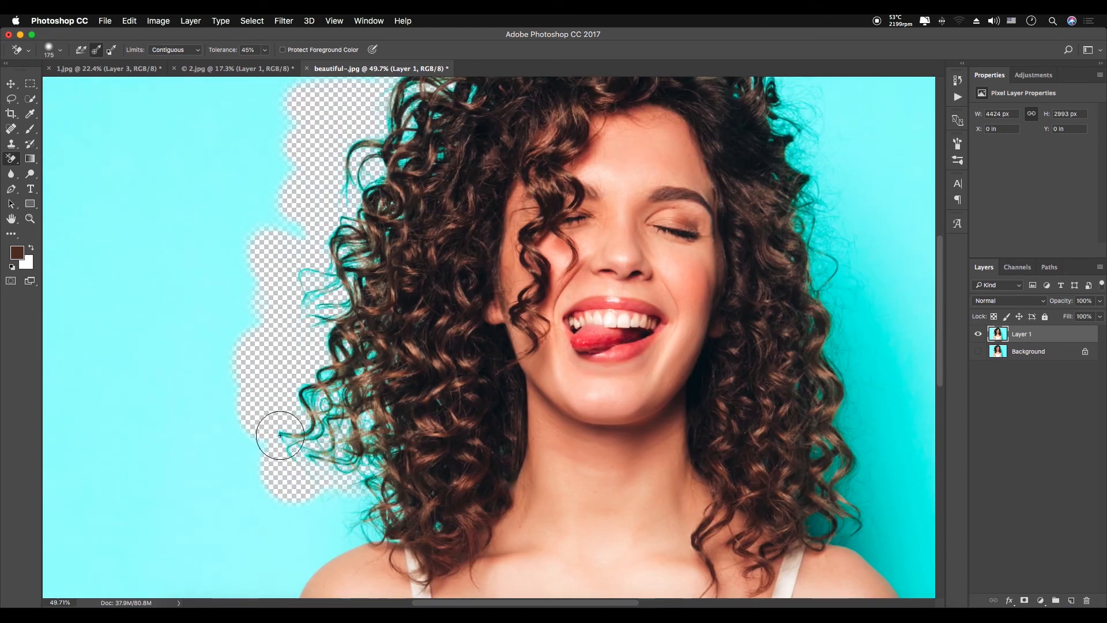
# Clear the remaining cyan between the left-side curls and erase the backdrop down along the left shoulder
pyautogui.moveTo(354, 485); pyautogui.dragTo(364, 383)
pyautogui.moveTo(297, 421)
pyautogui.mouseDown()
pyautogui.moveTo(398, 396)
pyautogui.moveTo(287, 490)
pyautogui.moveTo(272, 583)
pyautogui.moveTo(367, 426)
pyautogui.mouseUp()
pyautogui.moveTo(372, 263)
pyautogui.mouseDown()
pyautogui.moveTo(330, 271)
pyautogui.moveTo(319, 317)
pyautogui.moveTo(263, 336)
pyautogui.moveTo(383, 308)
pyautogui.mouseUp()
pyautogui.moveTo(317, 135); pyautogui.dragTo(337, 225)
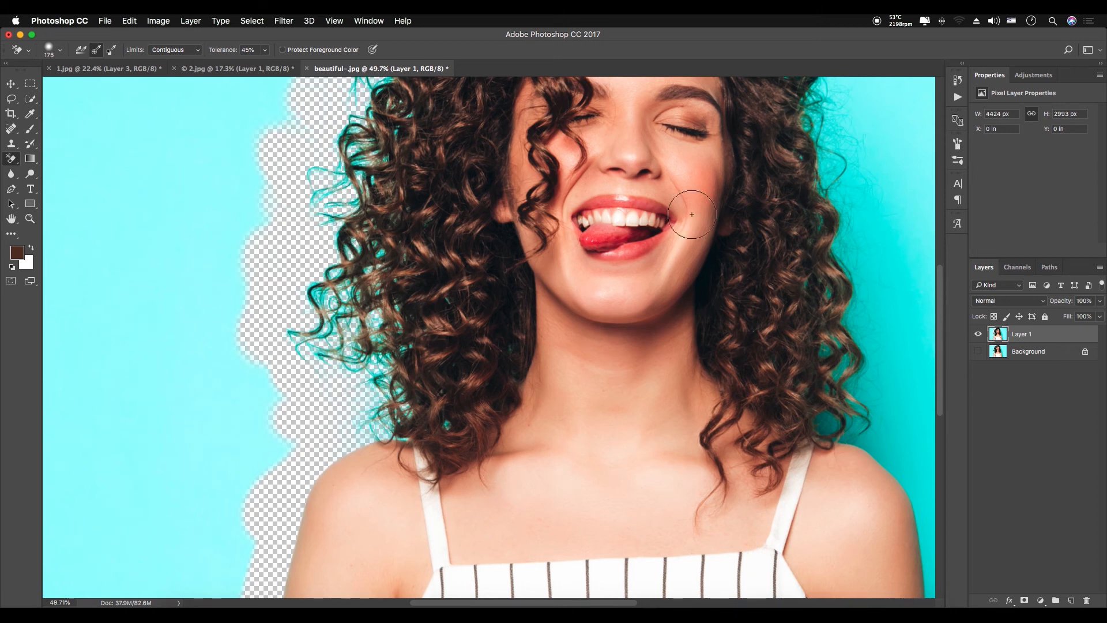
# Erase the cyan backdrop along the right shoulder and arm and around the lower curls on the photo's right side
pyautogui.scroll(-5, 652, 346)
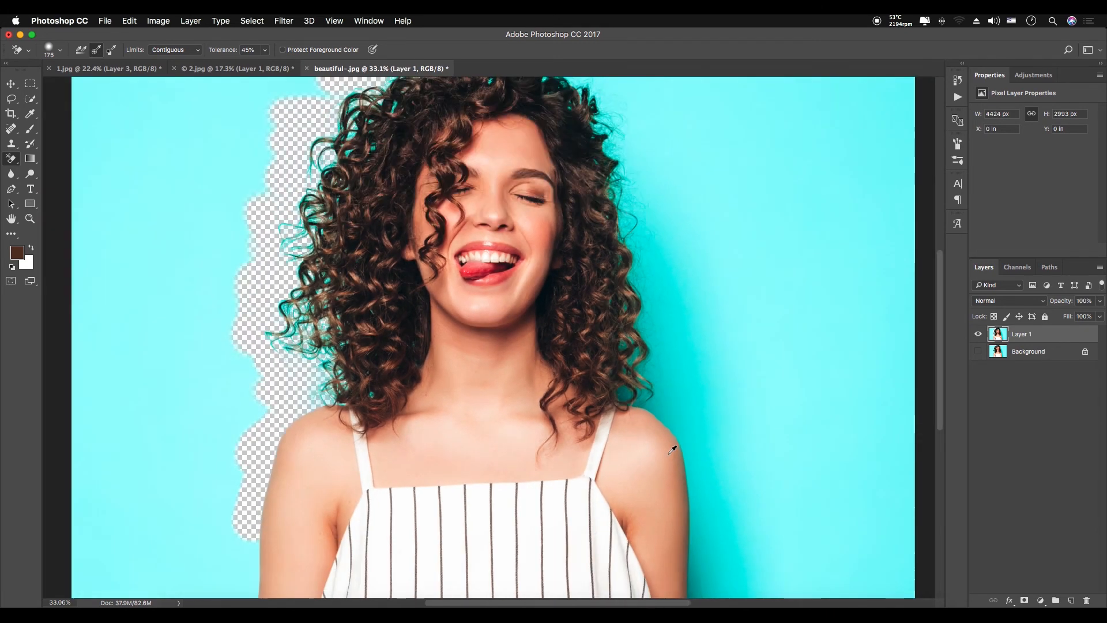
pyautogui.moveTo(669, 410)
pyautogui.mouseDown()
pyautogui.moveTo(618, 352)
pyautogui.moveTo(611, 392)
pyautogui.moveTo(633, 269)
pyautogui.moveTo(651, 238)
pyautogui.moveTo(645, 274)
pyautogui.moveTo(693, 423)
pyautogui.moveTo(664, 425)
pyautogui.moveTo(692, 492)
pyautogui.moveTo(685, 586)
pyautogui.mouseUp()
pyautogui.scroll(-3, 640, 512)
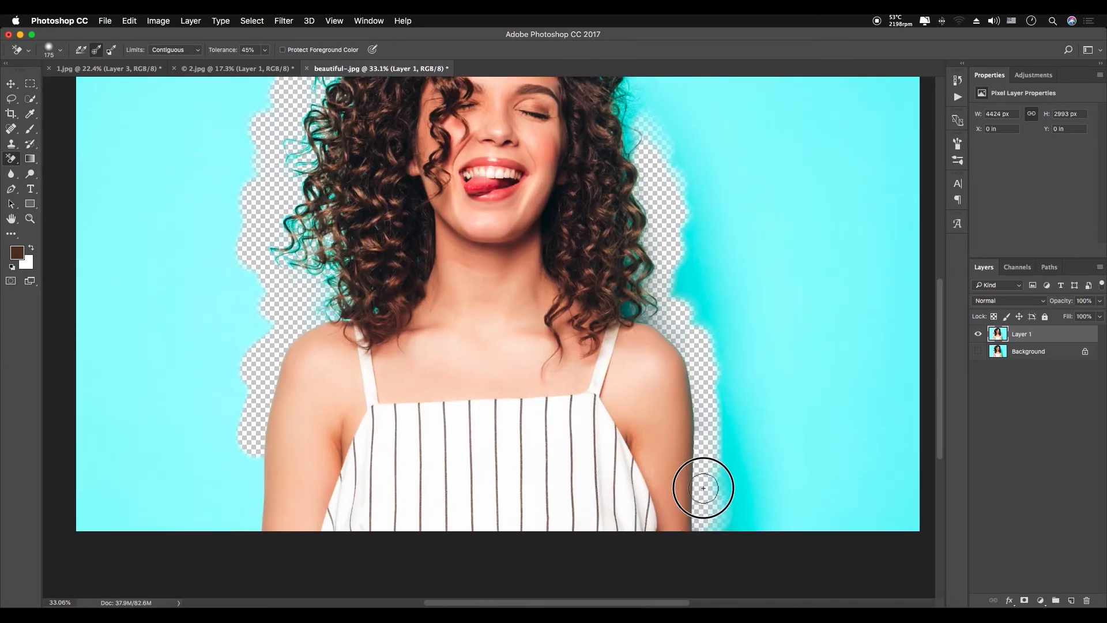
pyautogui.moveTo(641, 311)
pyautogui.mouseDown()
pyautogui.moveTo(663, 269)
pyautogui.moveTo(648, 303)
pyautogui.mouseUp()
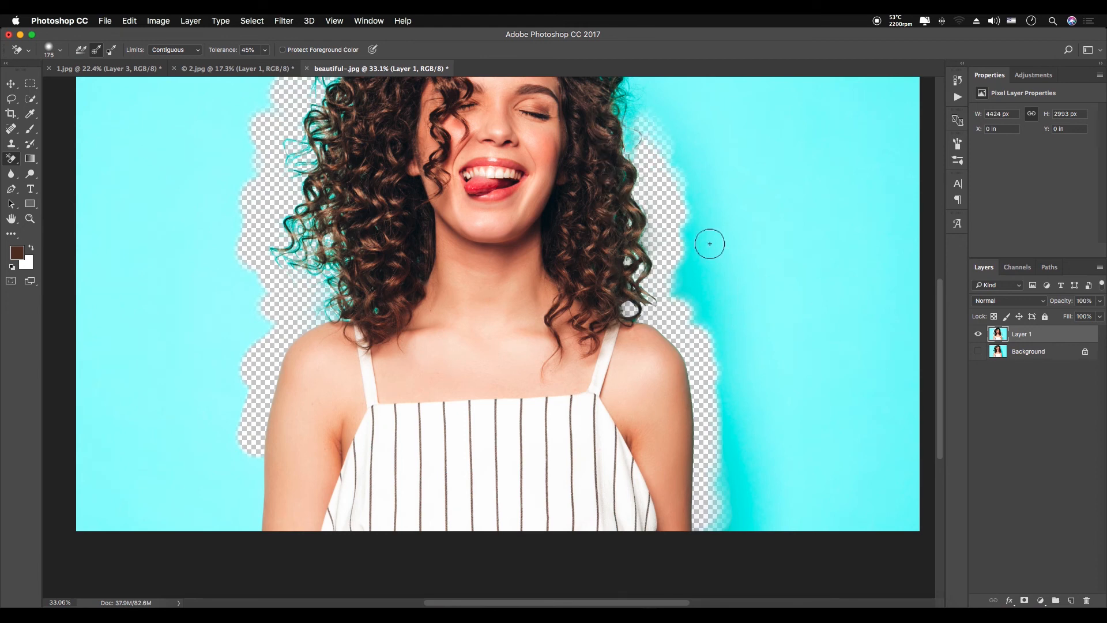
# Erase the cyan backdrop around the upper-right curls and the crown, including the gaps between strands
pyautogui.scroll(3, 709, 240)
pyautogui.moveTo(624, 361)
pyautogui.mouseDown()
pyautogui.moveTo(597, 241)
pyautogui.moveTo(618, 355)
pyautogui.moveTo(615, 301)
pyautogui.moveTo(572, 225)
pyautogui.moveTo(466, 180)
pyautogui.moveTo(472, 194)
pyautogui.moveTo(368, 211)
pyautogui.mouseUp()
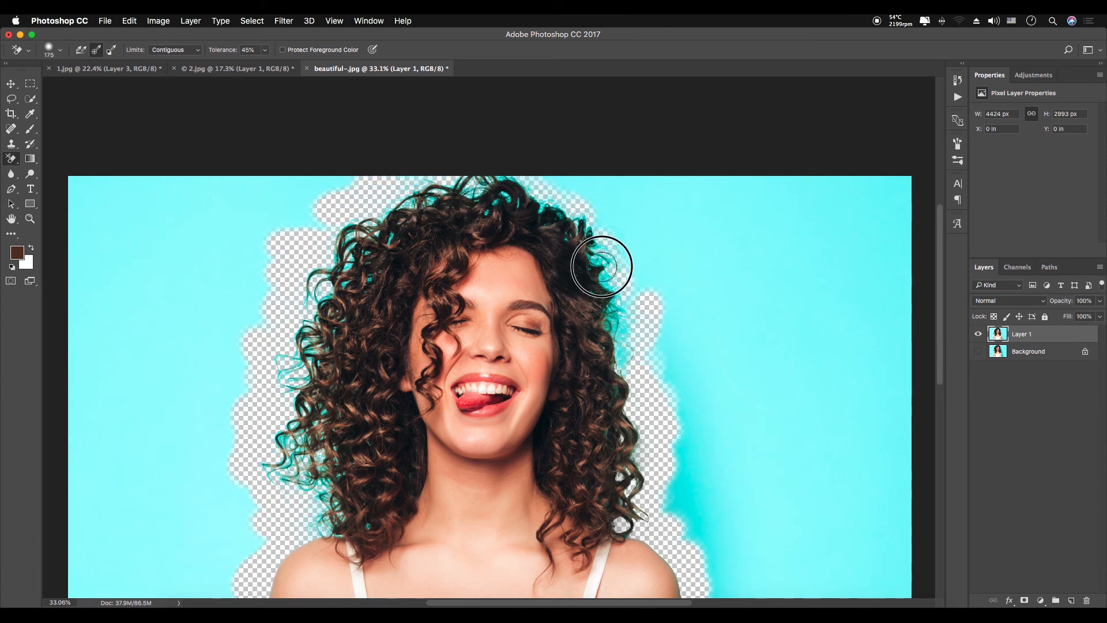
pyautogui.moveTo(639, 348)
pyautogui.mouseDown()
pyautogui.moveTo(646, 273)
pyautogui.moveTo(620, 334)
pyautogui.moveTo(612, 260)
pyautogui.moveTo(533, 210)
pyautogui.moveTo(535, 188)
pyautogui.moveTo(483, 209)
pyautogui.moveTo(442, 195)
pyautogui.moveTo(349, 239)
pyautogui.moveTo(348, 279)
pyautogui.moveTo(302, 308)
pyautogui.moveTo(281, 374)
pyautogui.moveTo(274, 471)
pyautogui.moveTo(338, 502)
pyautogui.moveTo(337, 429)
pyautogui.moveTo(365, 241)
pyautogui.mouseUp()
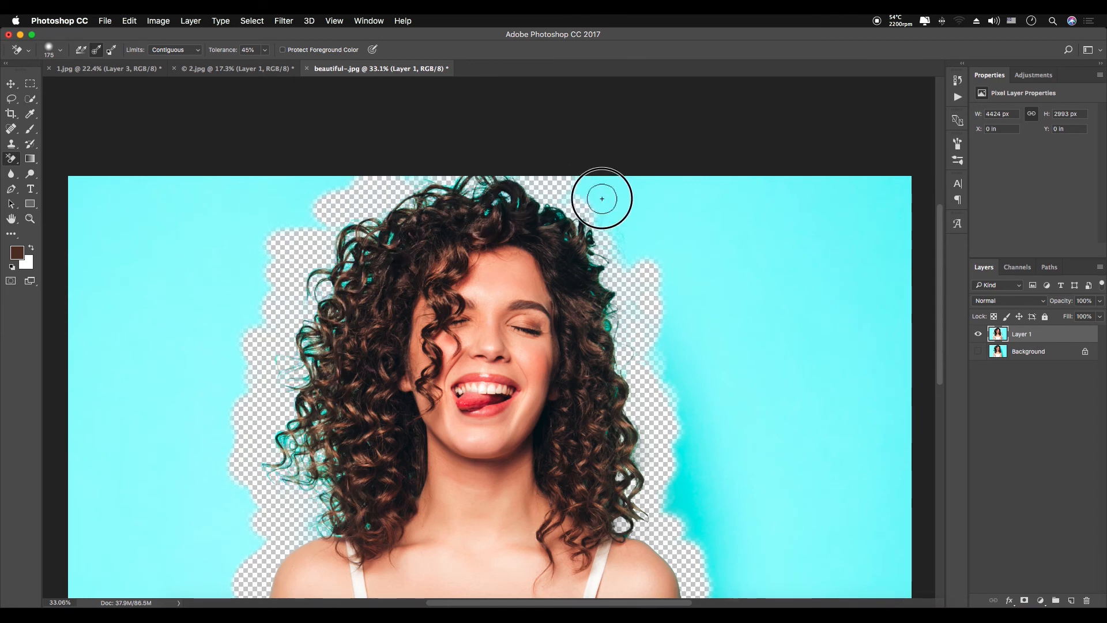
pyautogui.moveTo(629, 230)
pyautogui.mouseDown()
pyautogui.moveTo(571, 166)
pyautogui.moveTo(571, 188)
pyautogui.moveTo(622, 239)
pyautogui.mouseUp()
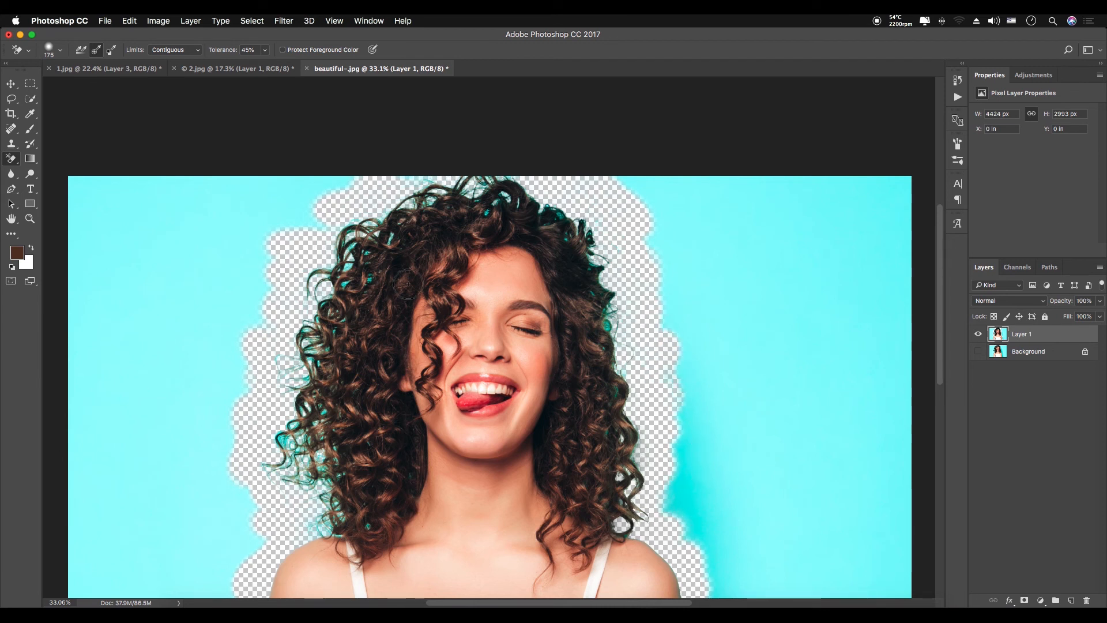
# Widen and even out the erased band of backdrop along the left side of the hair
pyautogui.moveTo(304, 227)
pyautogui.mouseDown()
pyautogui.moveTo(273, 297)
pyautogui.moveTo(258, 443)
pyautogui.moveTo(264, 541)
pyautogui.mouseUp()
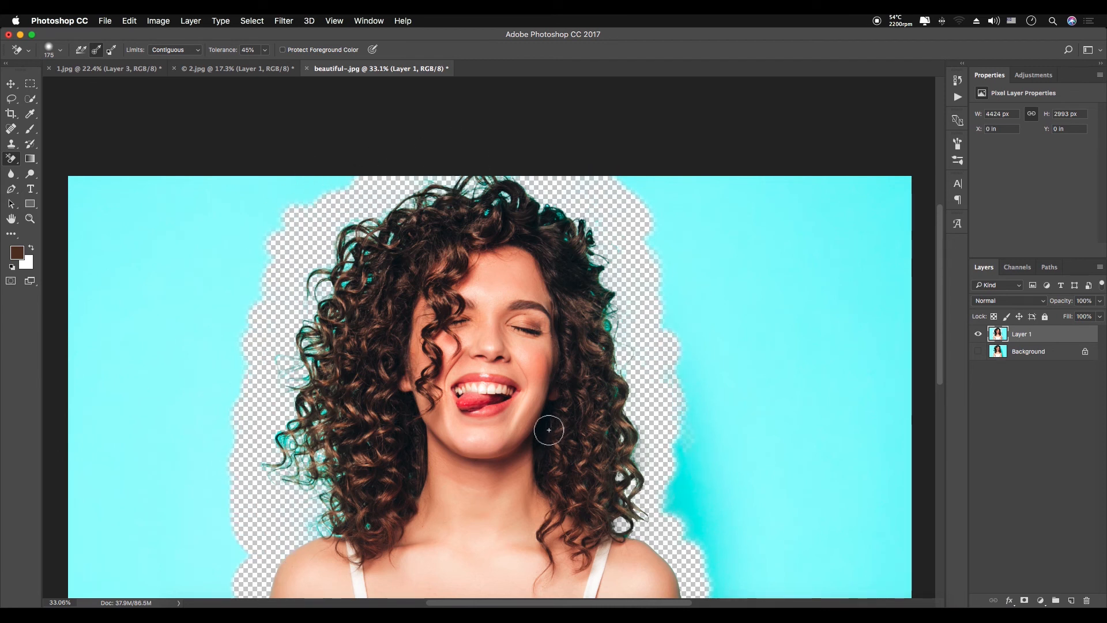
pyautogui.scroll(-5, 549, 429)
pyautogui.scroll(2, 550, 424)
pyautogui.moveTo(571, 426); pyautogui.dragTo(574, 382)
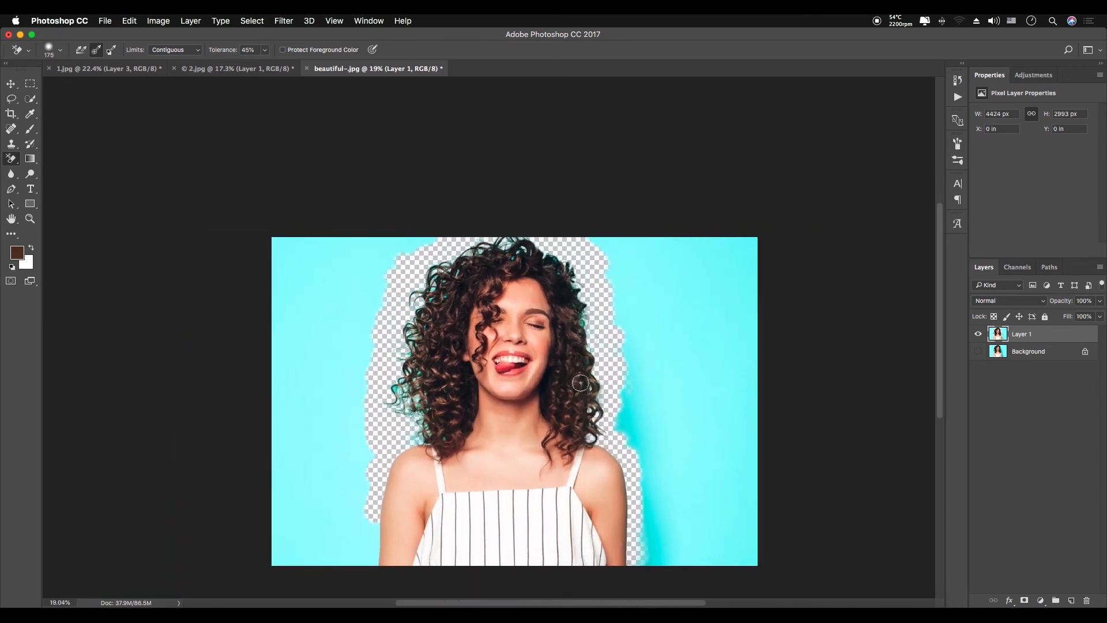
# Lasso loosely around the woman within the erased band, invert the selection, delete the remaining cyan backdrop and deselect
pyautogui.scroll(1, 354, 519)
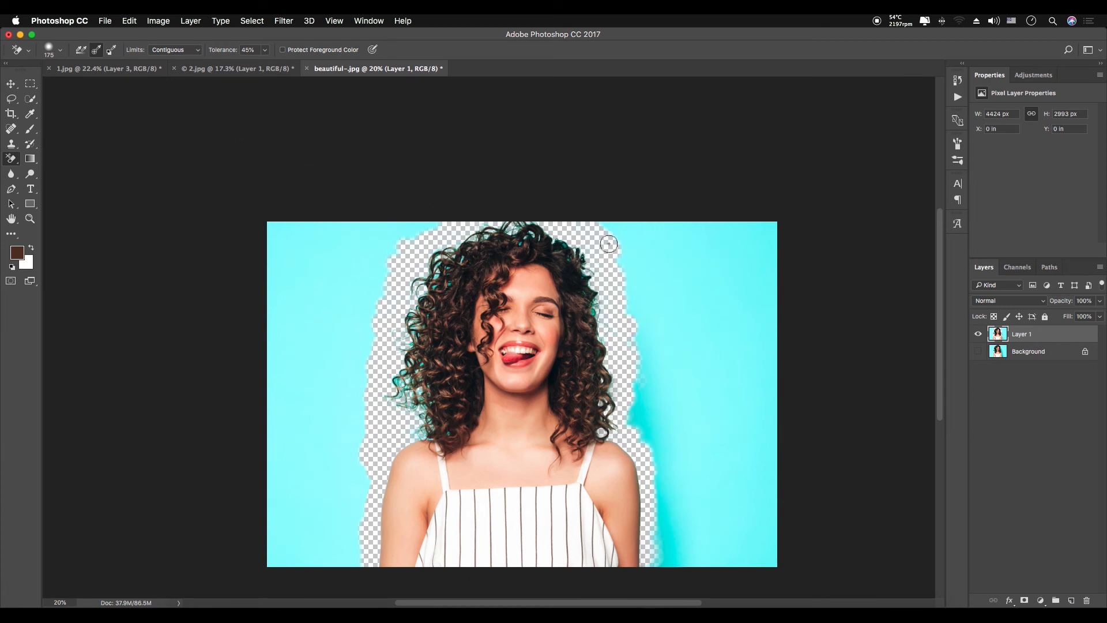
pyautogui.click(11, 100)
pyautogui.moveTo(470, 220)
pyautogui.mouseDown()
pyautogui.moveTo(405, 267)
pyautogui.moveTo(370, 383)
pyautogui.moveTo(380, 433)
pyautogui.moveTo(371, 551)
pyautogui.moveTo(544, 595)
pyautogui.moveTo(633, 588)
pyautogui.moveTo(650, 501)
pyautogui.moveTo(620, 415)
pyautogui.moveTo(613, 314)
pyautogui.moveTo(588, 227)
pyautogui.moveTo(521, 210)
pyautogui.mouseUp()
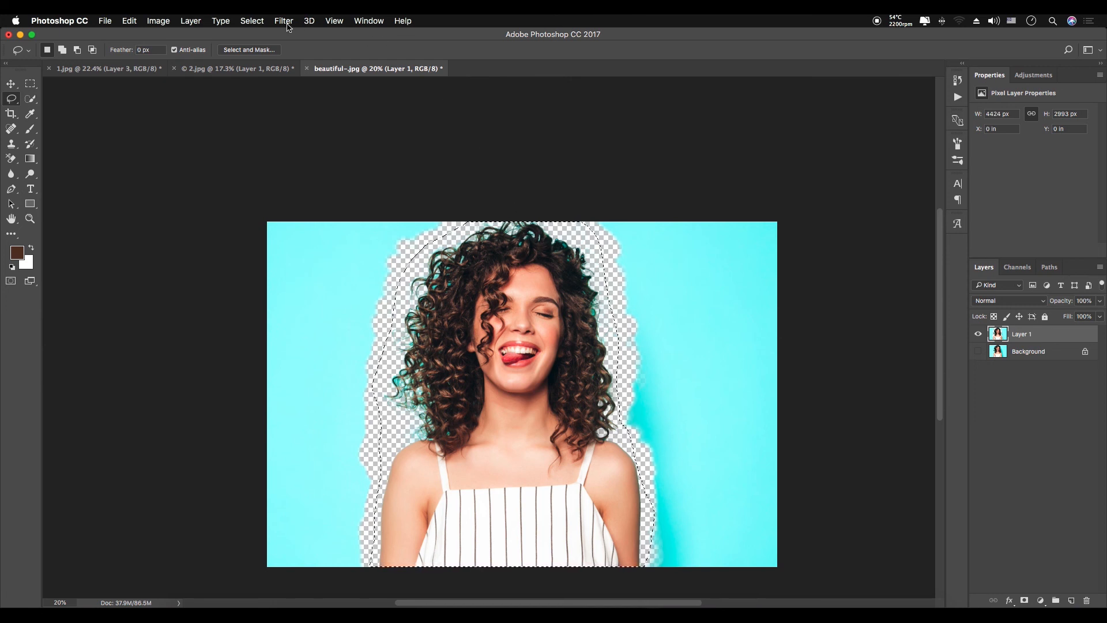
pyautogui.click(252, 21)
pyautogui.click(257, 68)
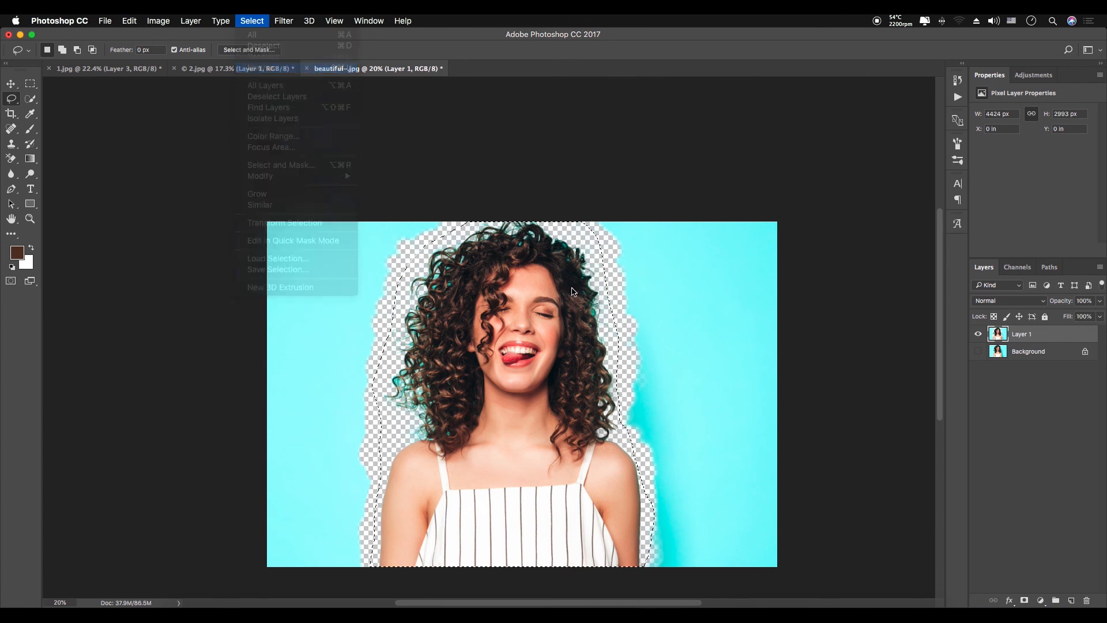
pyautogui.press('Delete')
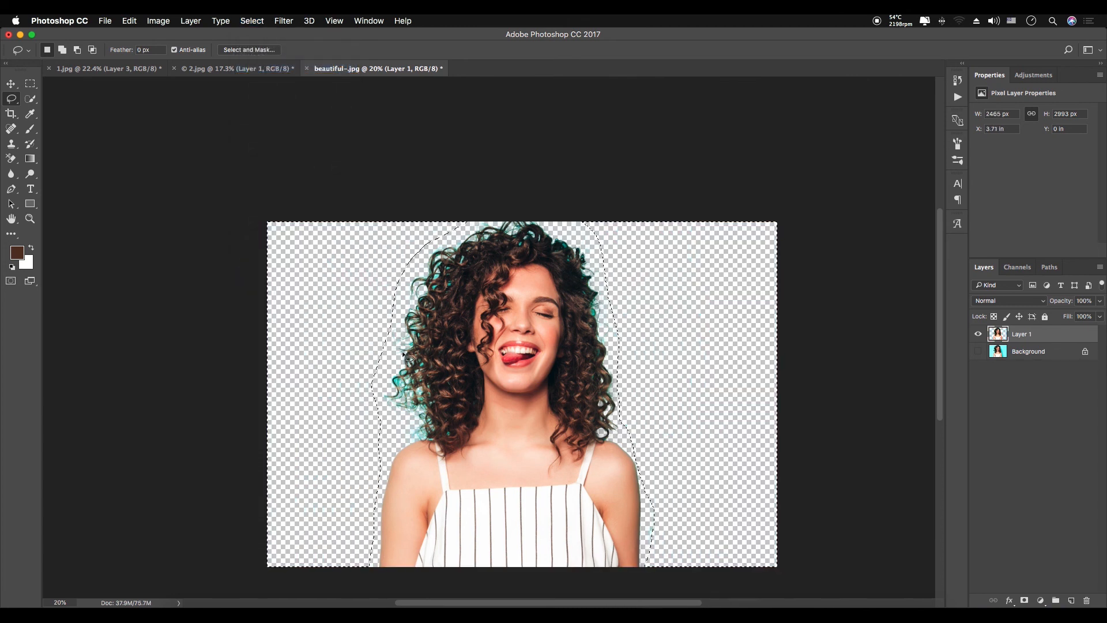
pyautogui.click(252, 21)
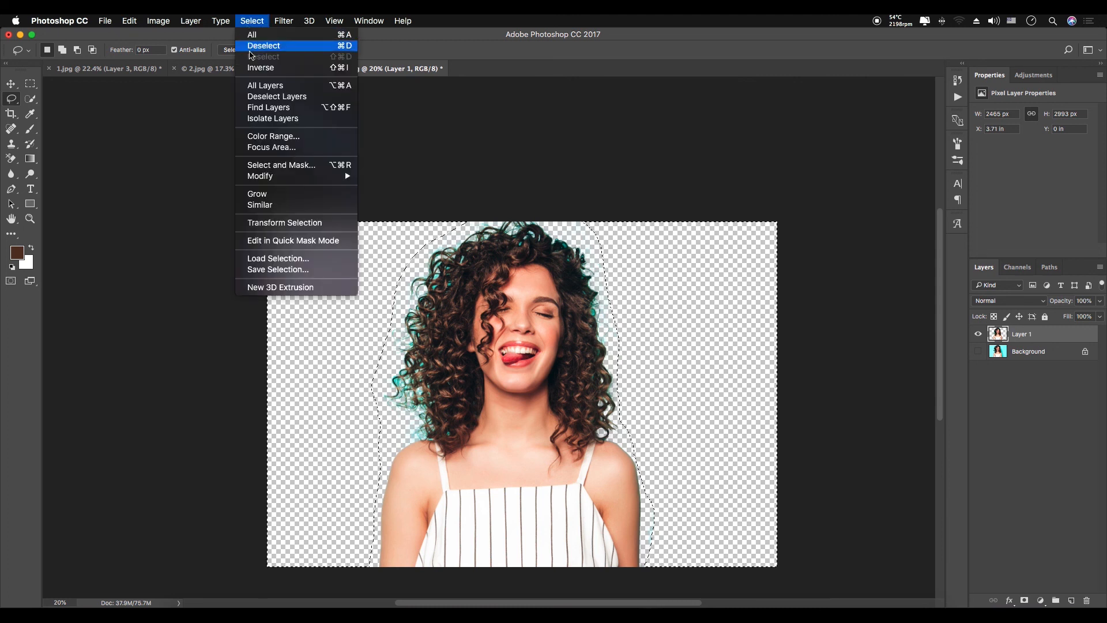
pyautogui.press('Return')
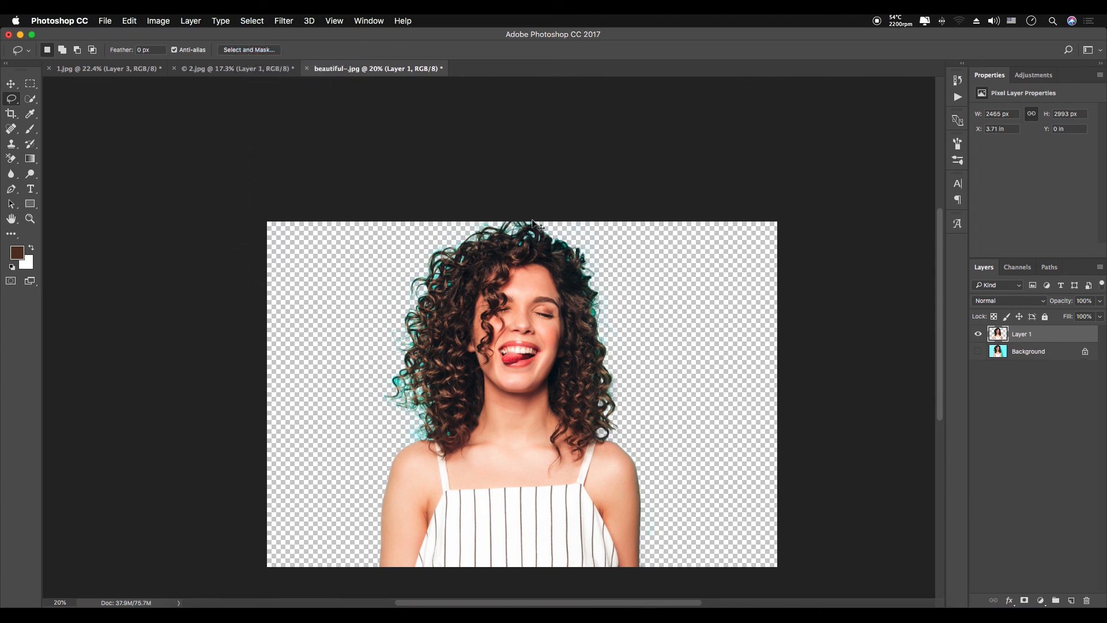
# Add an empty layer above Layer 1, clip it to Layer 1 and set its blend mode to Color
pyautogui.scroll(10, 541, 230)
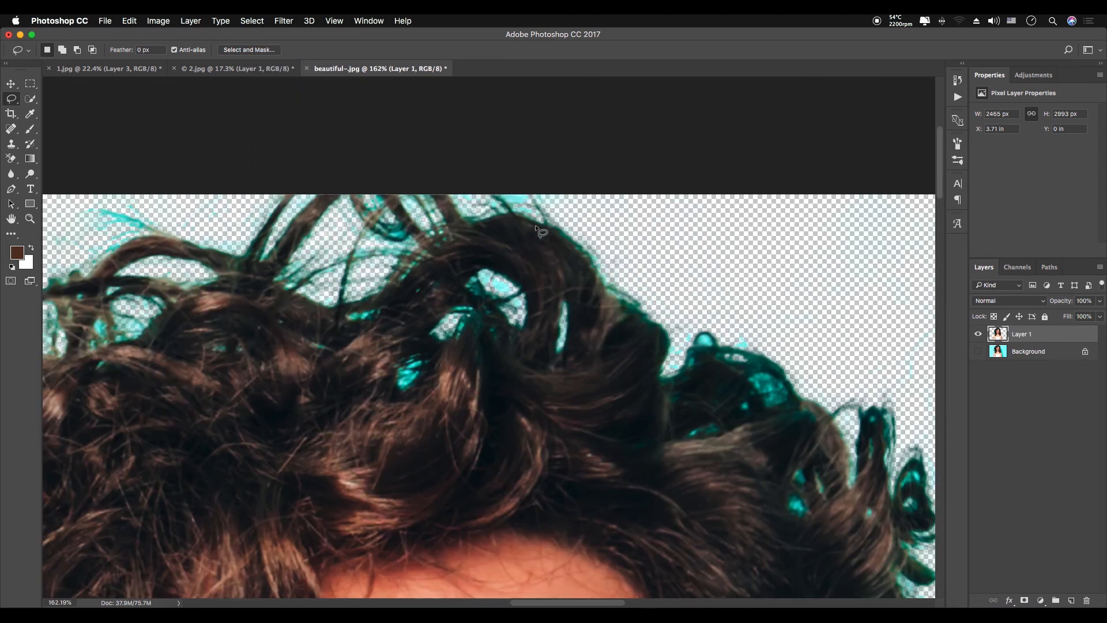
pyautogui.scroll(-8, 540, 230)
pyautogui.scroll(2, 537, 229)
pyautogui.scroll(-4, 674, 461)
pyautogui.press('super+shift+alt+n')
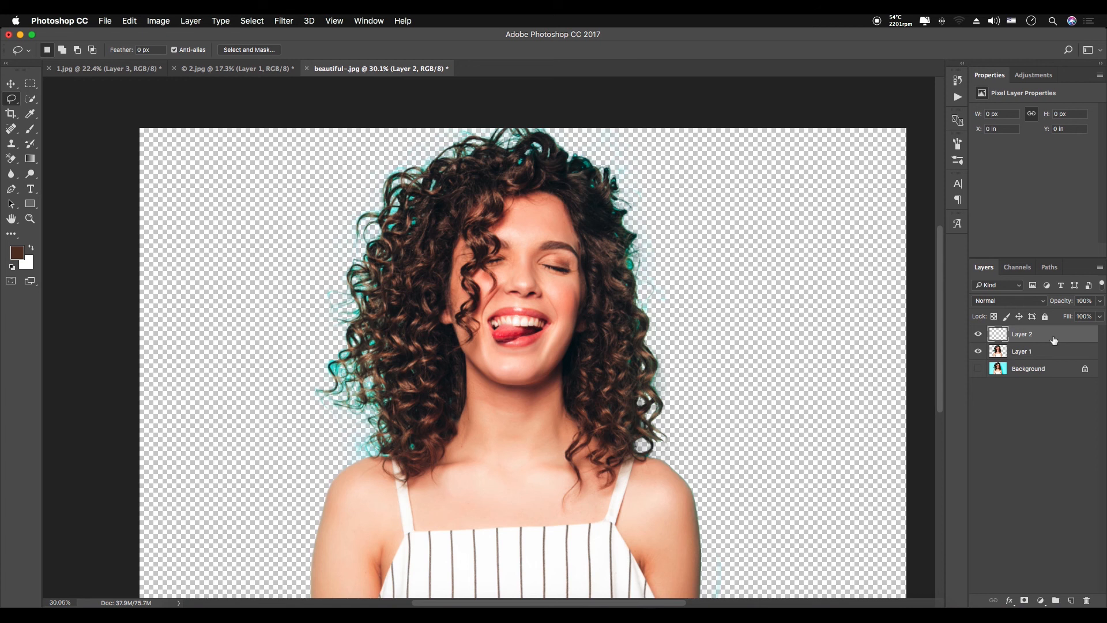
pyautogui.click(1021, 352)
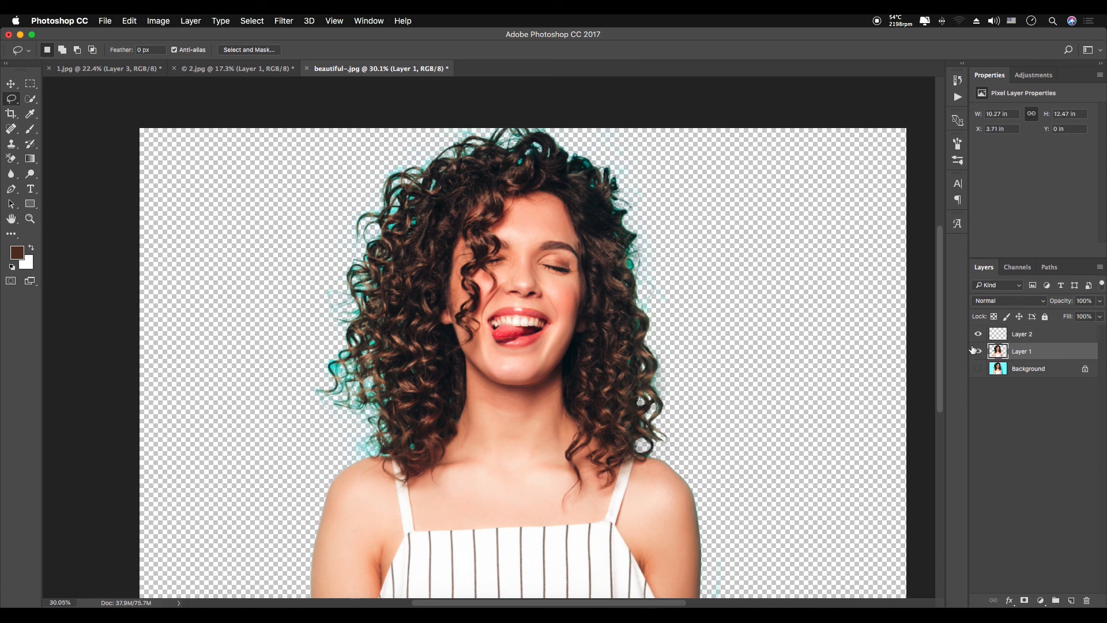
pyautogui.rightClick(1038, 338)
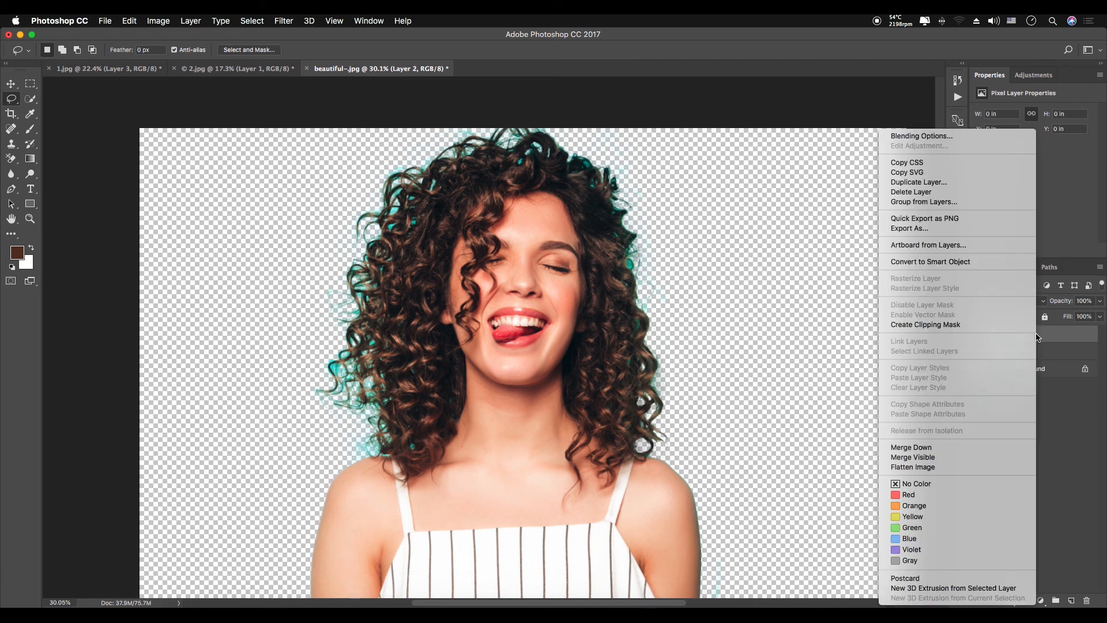
pyautogui.click(1004, 322)
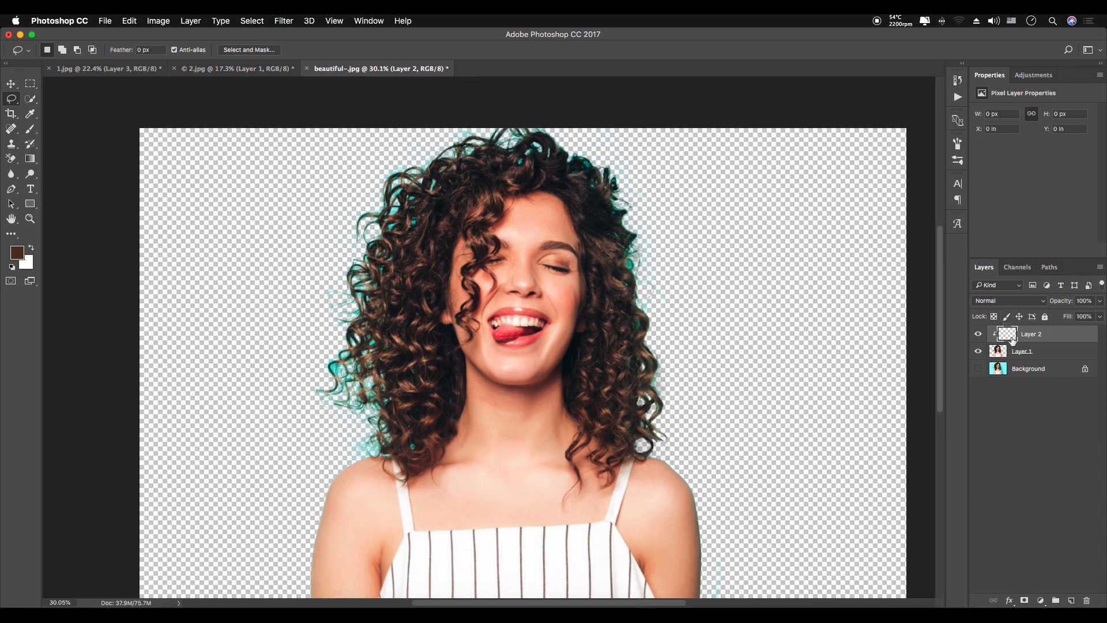
pyautogui.click(1010, 301)
pyautogui.click(994, 551)
# Brush sampled hair colours over the cyan fringe on the photo's right-side curls, the crown and the upper-left curls
pyautogui.press('b')
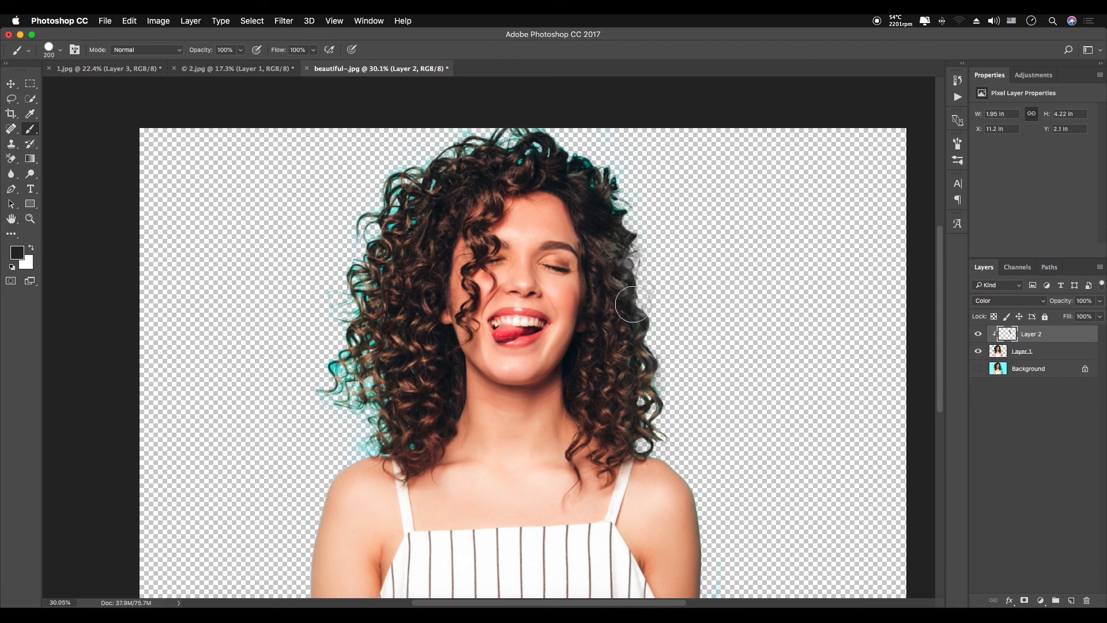
pyautogui.moveTo(629, 286); pyautogui.dragTo(667, 375)
pyautogui.keyDown('alt'); pyautogui.click(629, 338); pyautogui.keyUp('alt')
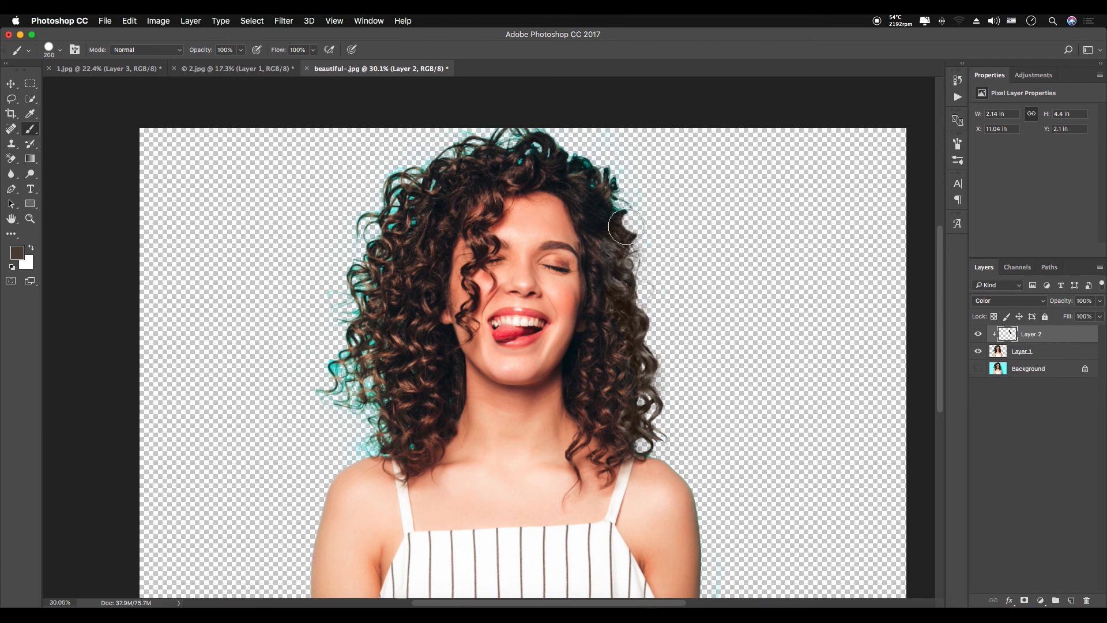
pyautogui.moveTo(528, 142); pyautogui.dragTo(485, 141)
pyautogui.moveTo(375, 214)
pyautogui.mouseDown()
pyautogui.moveTo(427, 192)
pyautogui.moveTo(417, 202)
pyautogui.mouseUp()
pyautogui.keyDown('alt'); pyautogui.click(434, 191); pyautogui.keyUp('alt')
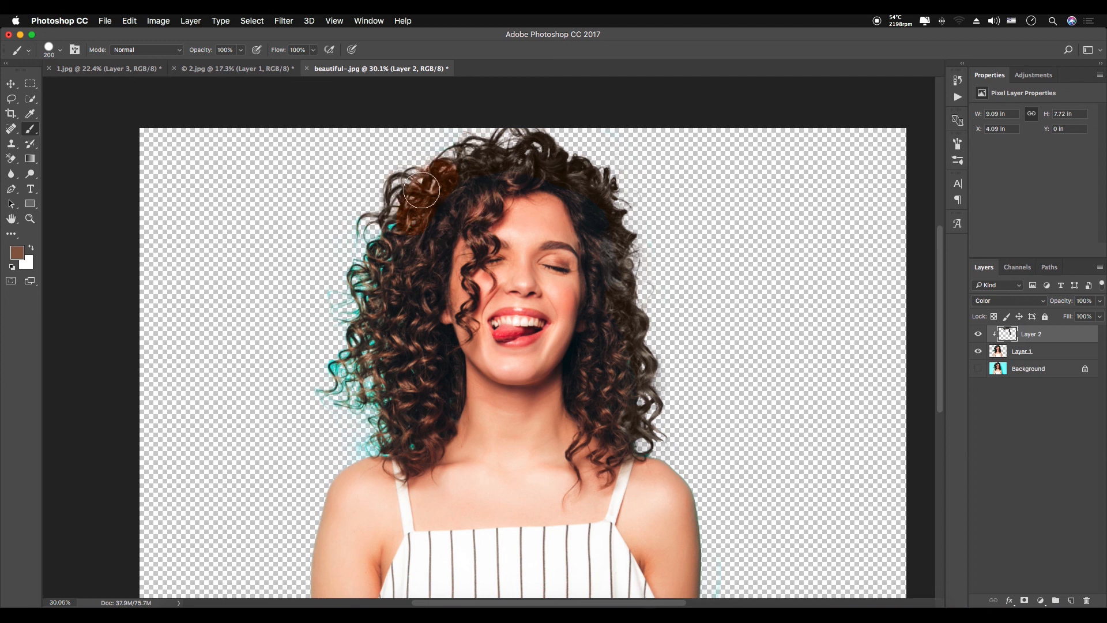
pyautogui.keyDown('alt'); pyautogui.click(433, 179); pyautogui.keyUp('alt')
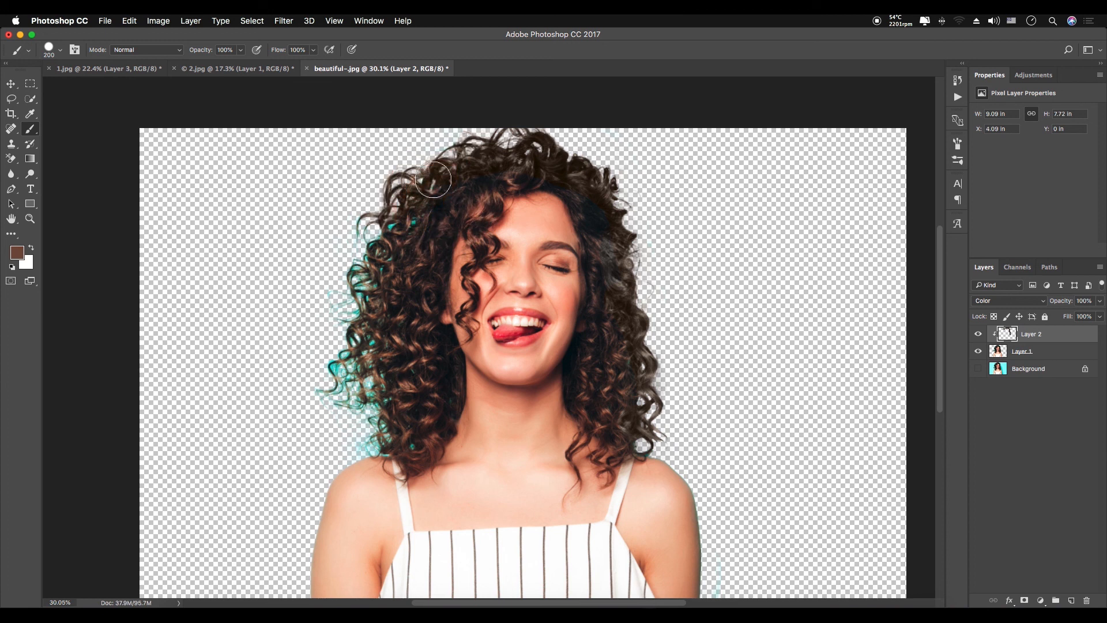
# Sample dark brown tones from the hair and paint over the cyan-tinted curls down the photo's left side
pyautogui.keyDown('alt'); pyautogui.click(395, 236); pyautogui.keyUp('alt')
pyautogui.moveTo(386, 244)
pyautogui.mouseDown()
pyautogui.moveTo(341, 242)
pyautogui.moveTo(354, 327)
pyautogui.moveTo(333, 306)
pyautogui.moveTo(346, 313)
pyautogui.moveTo(355, 411)
pyautogui.moveTo(334, 373)
pyautogui.moveTo(378, 355)
pyautogui.moveTo(347, 382)
pyautogui.moveTo(389, 402)
pyautogui.moveTo(380, 393)
pyautogui.moveTo(390, 378)
pyautogui.moveTo(376, 418)
pyautogui.moveTo(413, 434)
pyautogui.moveTo(372, 447)
pyautogui.mouseUp()
pyautogui.keyDown('alt'); pyautogui.click(378, 357); pyautogui.keyUp('alt')
pyautogui.keyDown('alt'); pyautogui.click(386, 377); pyautogui.keyUp('alt')
pyautogui.moveTo(343, 408); pyautogui.dragTo(399, 221)
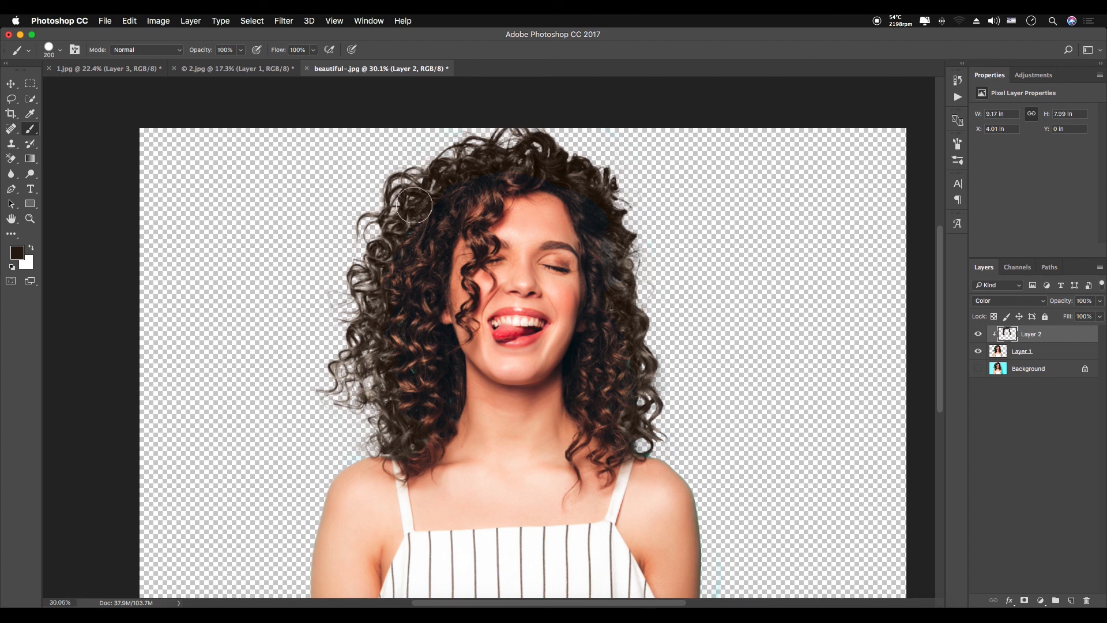
# Sample a dark hair tone near the right temple and recolour the greyish curls on the photo's right side
pyautogui.keyDown('alt'); pyautogui.click(600, 246); pyautogui.keyUp('alt')
pyautogui.moveTo(605, 241); pyautogui.dragTo(634, 366)
pyautogui.scroll(-3, 531, 335)
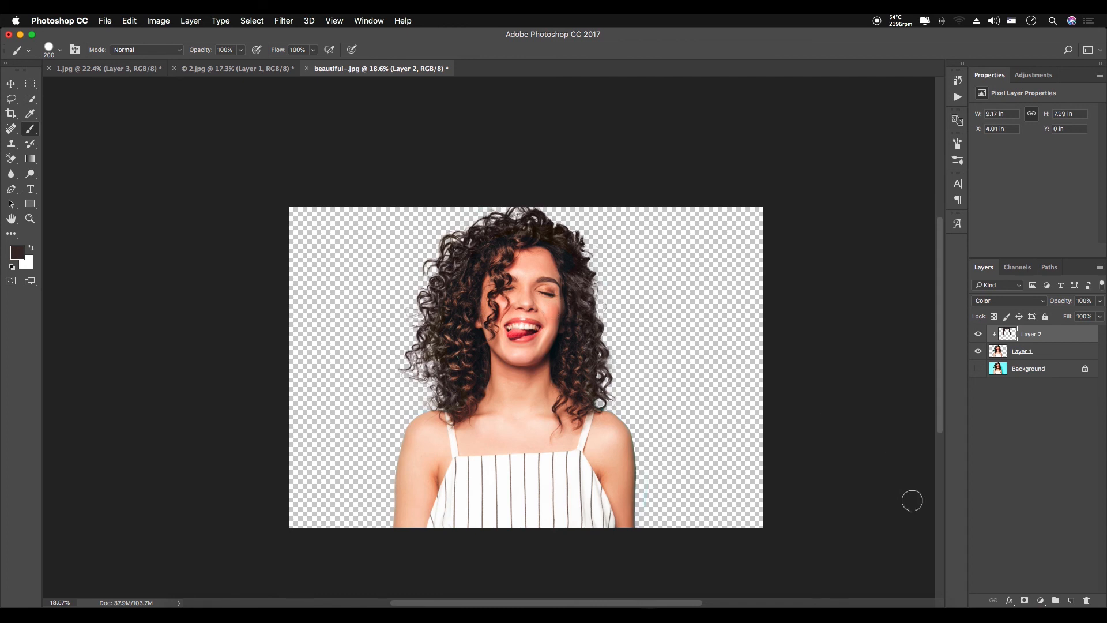
# Add a Levels adjustment layer on top with the black input level at 18 and the white input level at 237
pyautogui.click(1041, 601)
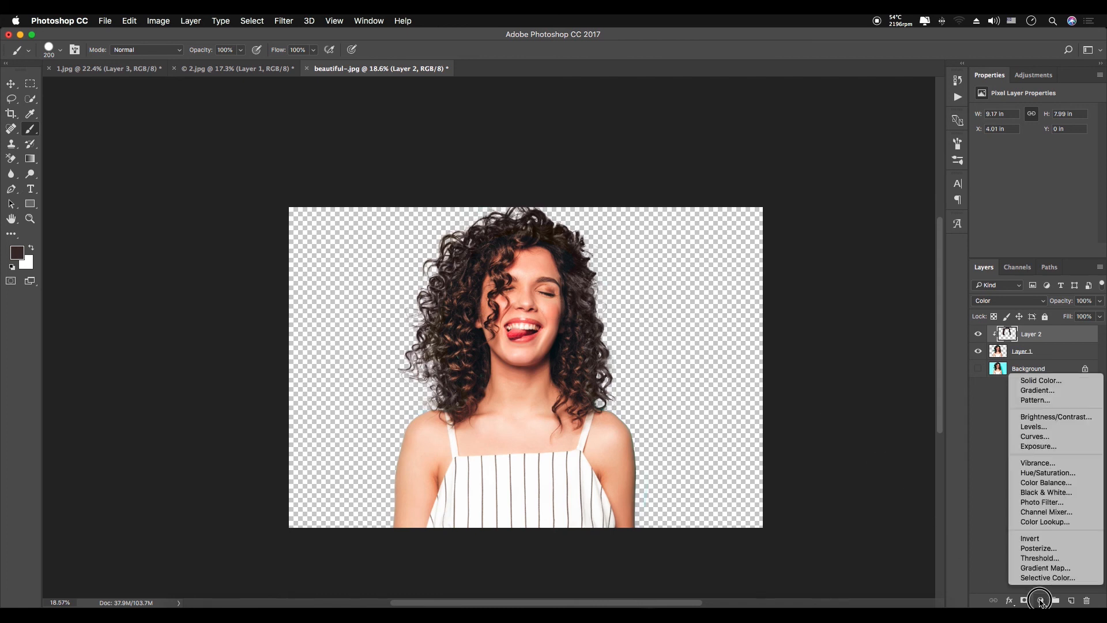
pyautogui.click(1034, 431)
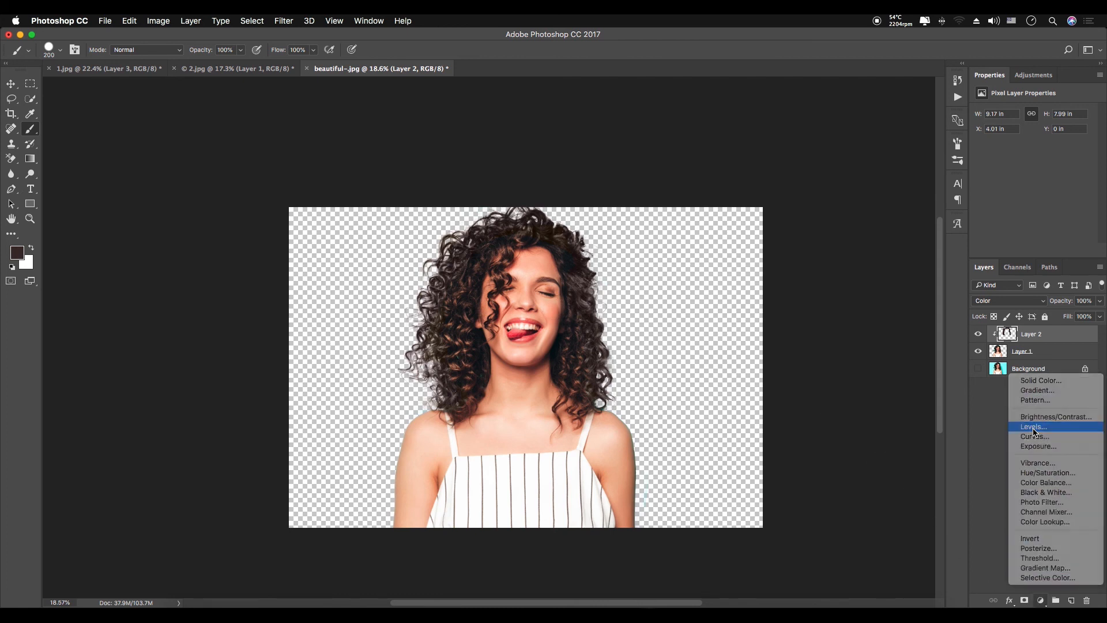
pyautogui.moveTo(993, 196); pyautogui.dragTo(999, 196)
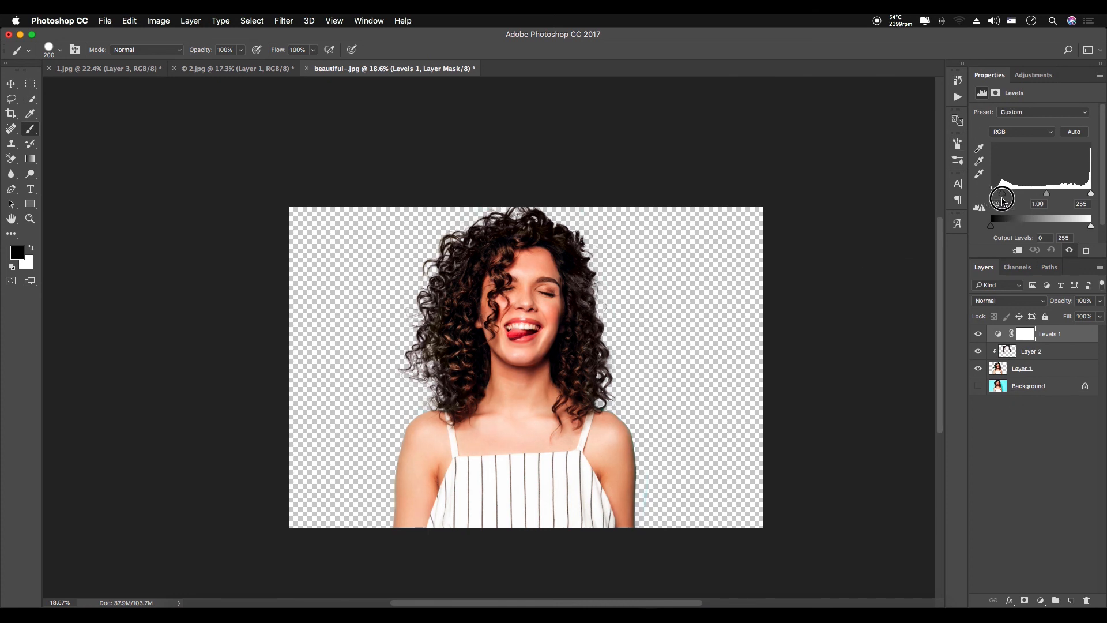
pyautogui.moveTo(1090, 194)
pyautogui.mouseDown()
pyautogui.moveTo(1073, 194)
pyautogui.moveTo(1085, 196)
pyautogui.mouseUp()
pyautogui.moveTo(999, 194); pyautogui.dragTo(997, 197)
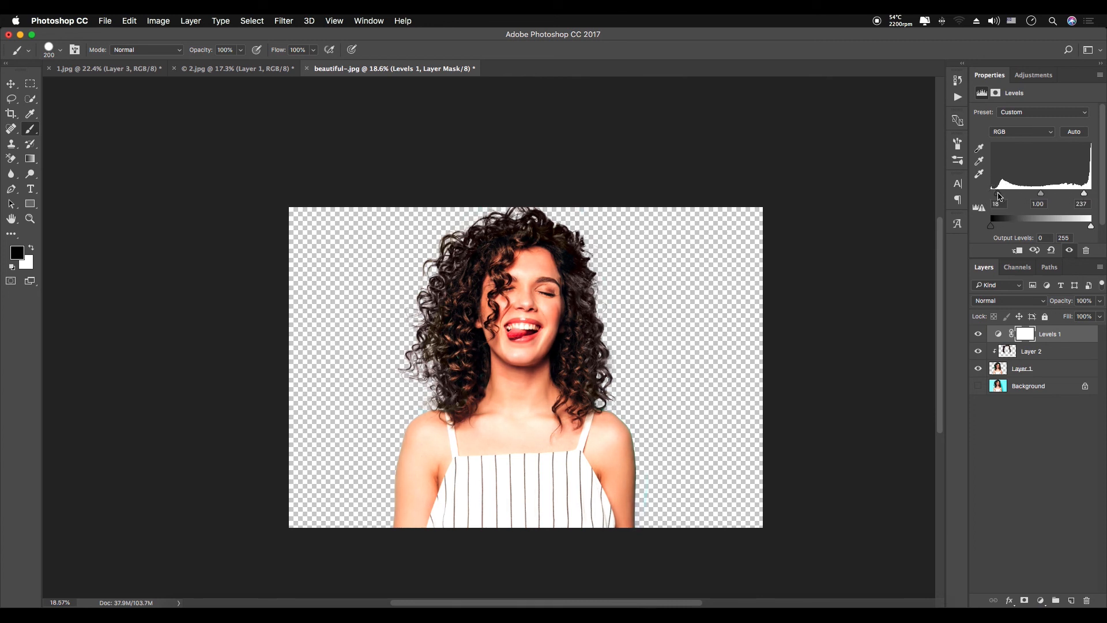
# Add a new layer filled with white and place it directly beneath the cut-out on Layer 1
pyautogui.click(1051, 453)
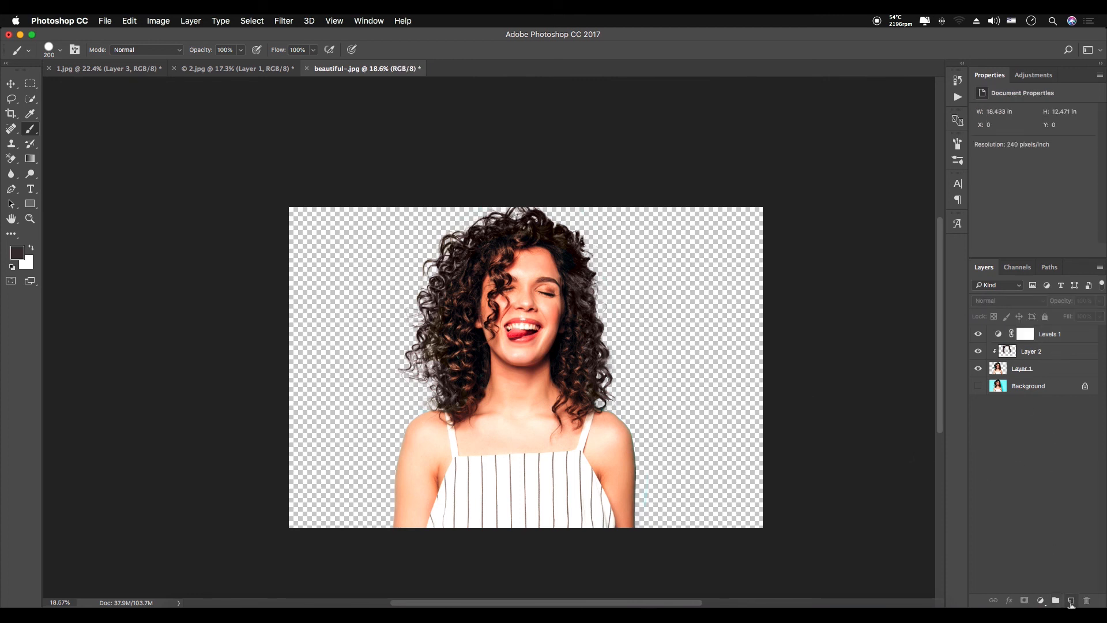
pyautogui.click(1071, 601)
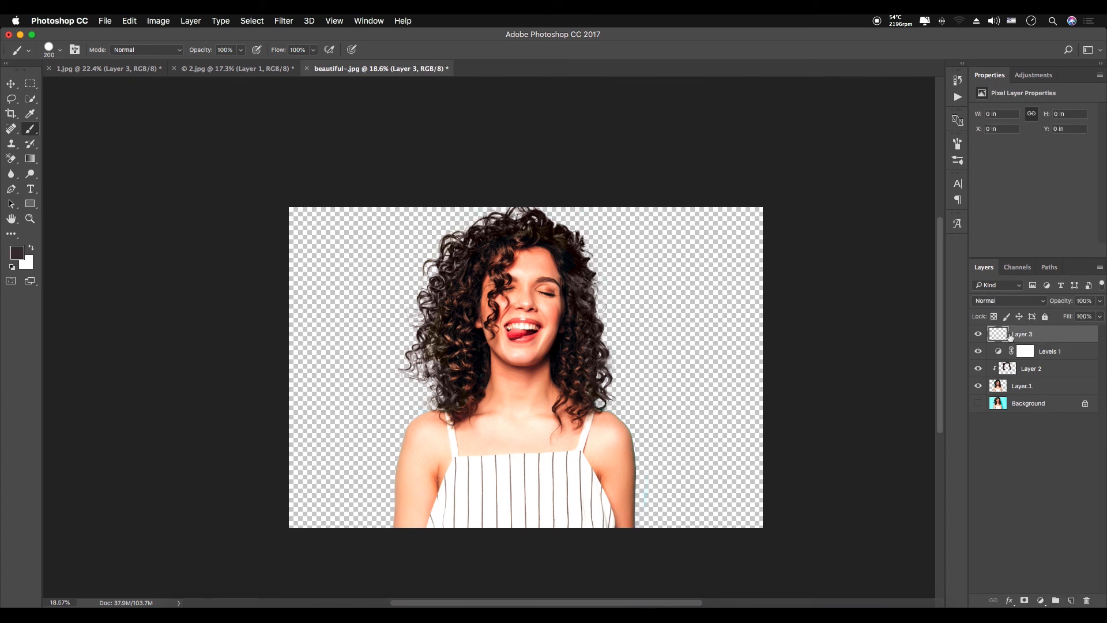
pyautogui.press('super+BackSpace')
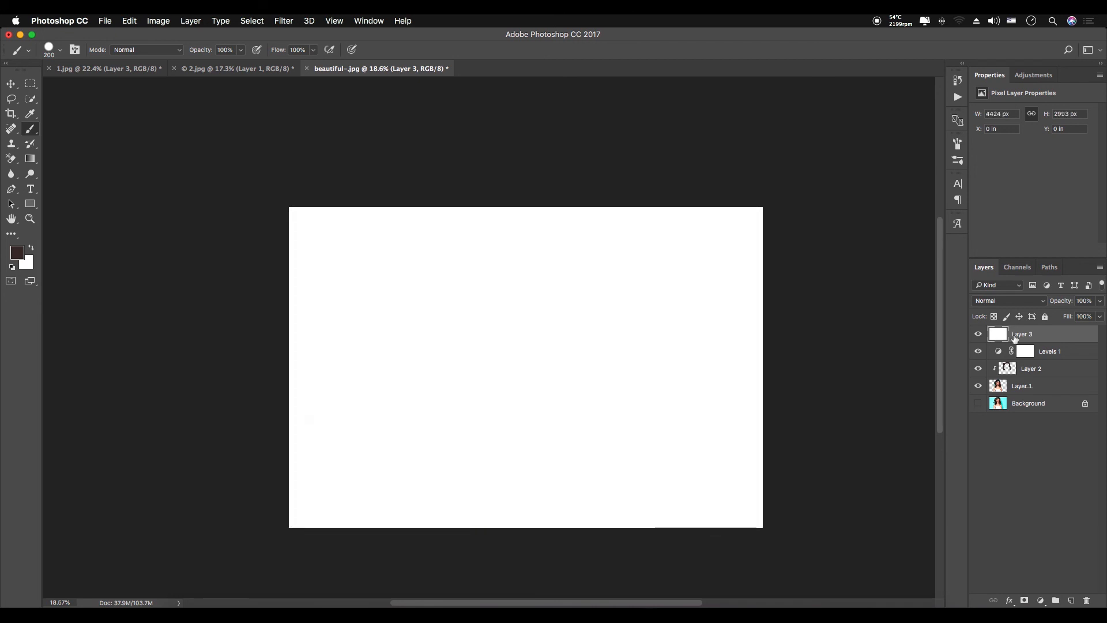
pyautogui.moveTo(1024, 334); pyautogui.dragTo(1029, 391)
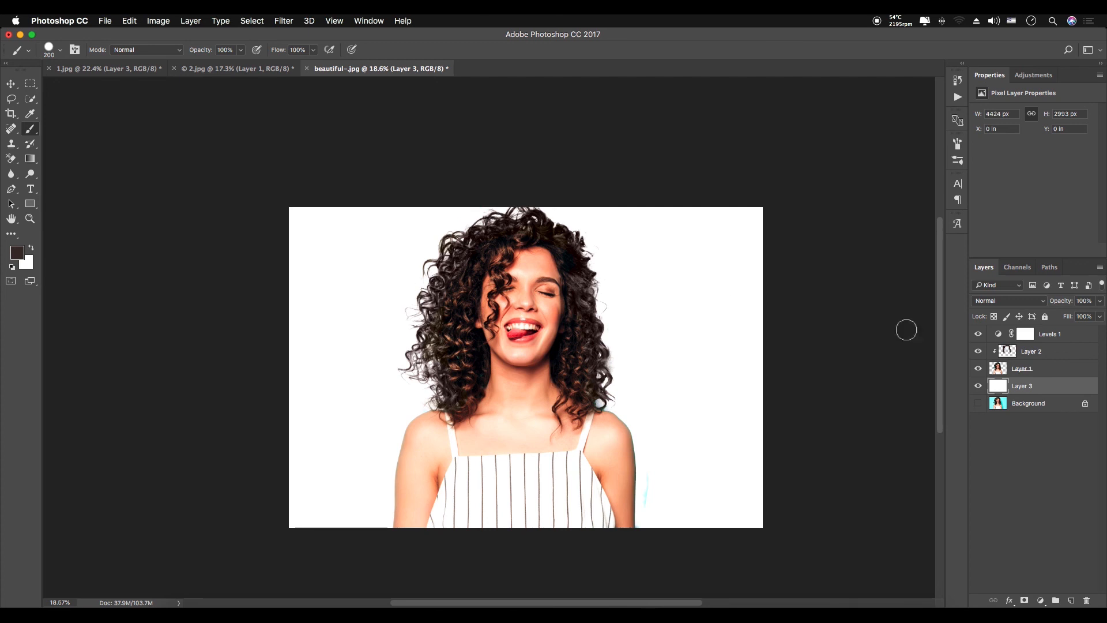